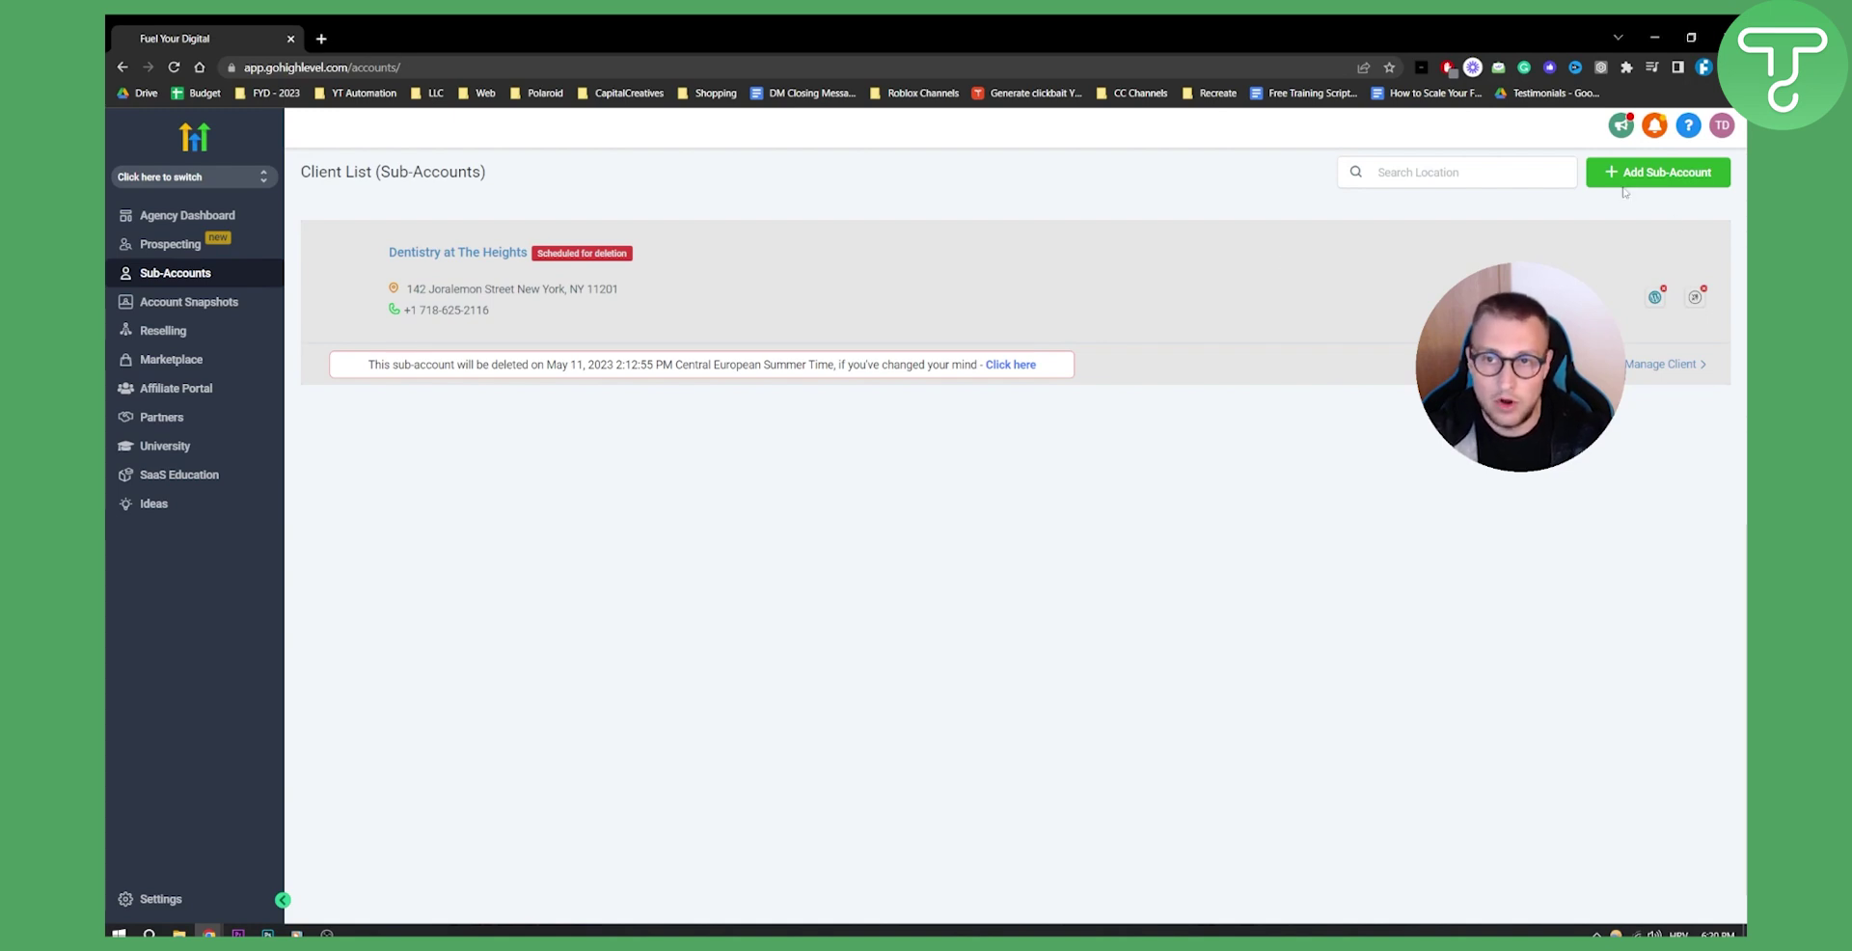
Start a new sub-account and browse the 19 vertical snapshots from Blank through Gym to Yoga Studio
click(1651, 175)
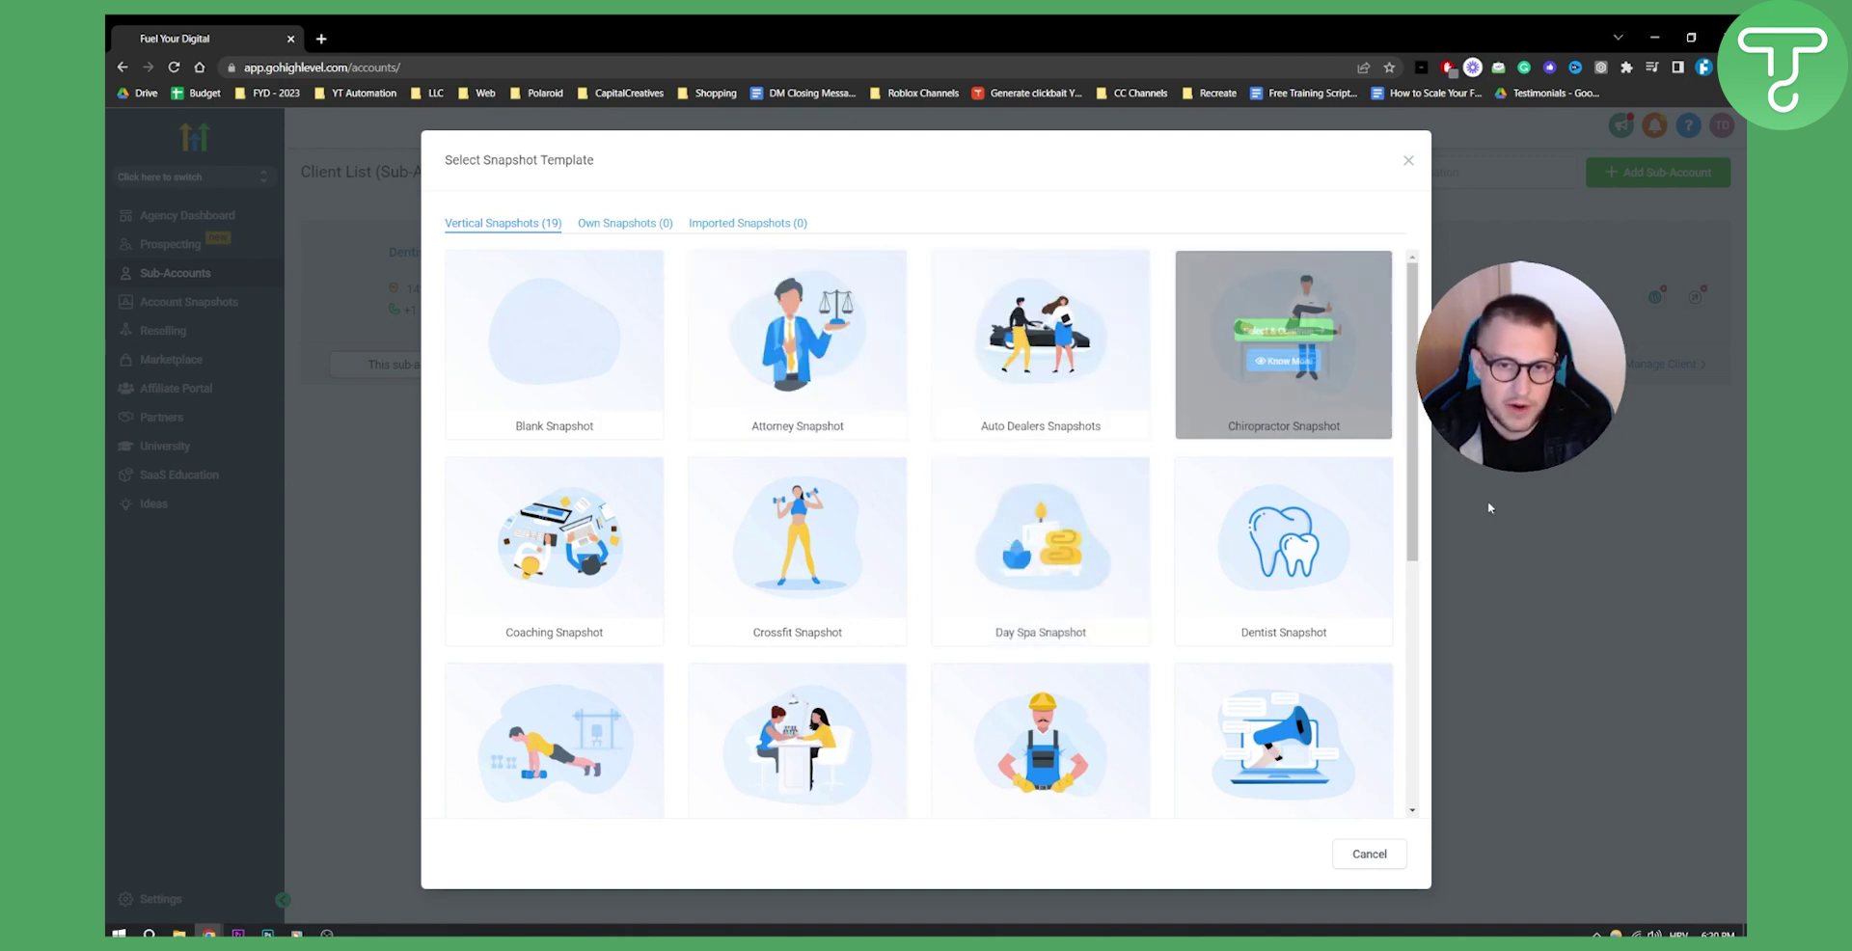
scroll(1411, 557, down, 1)
scroll(1411, 556, down, 2)
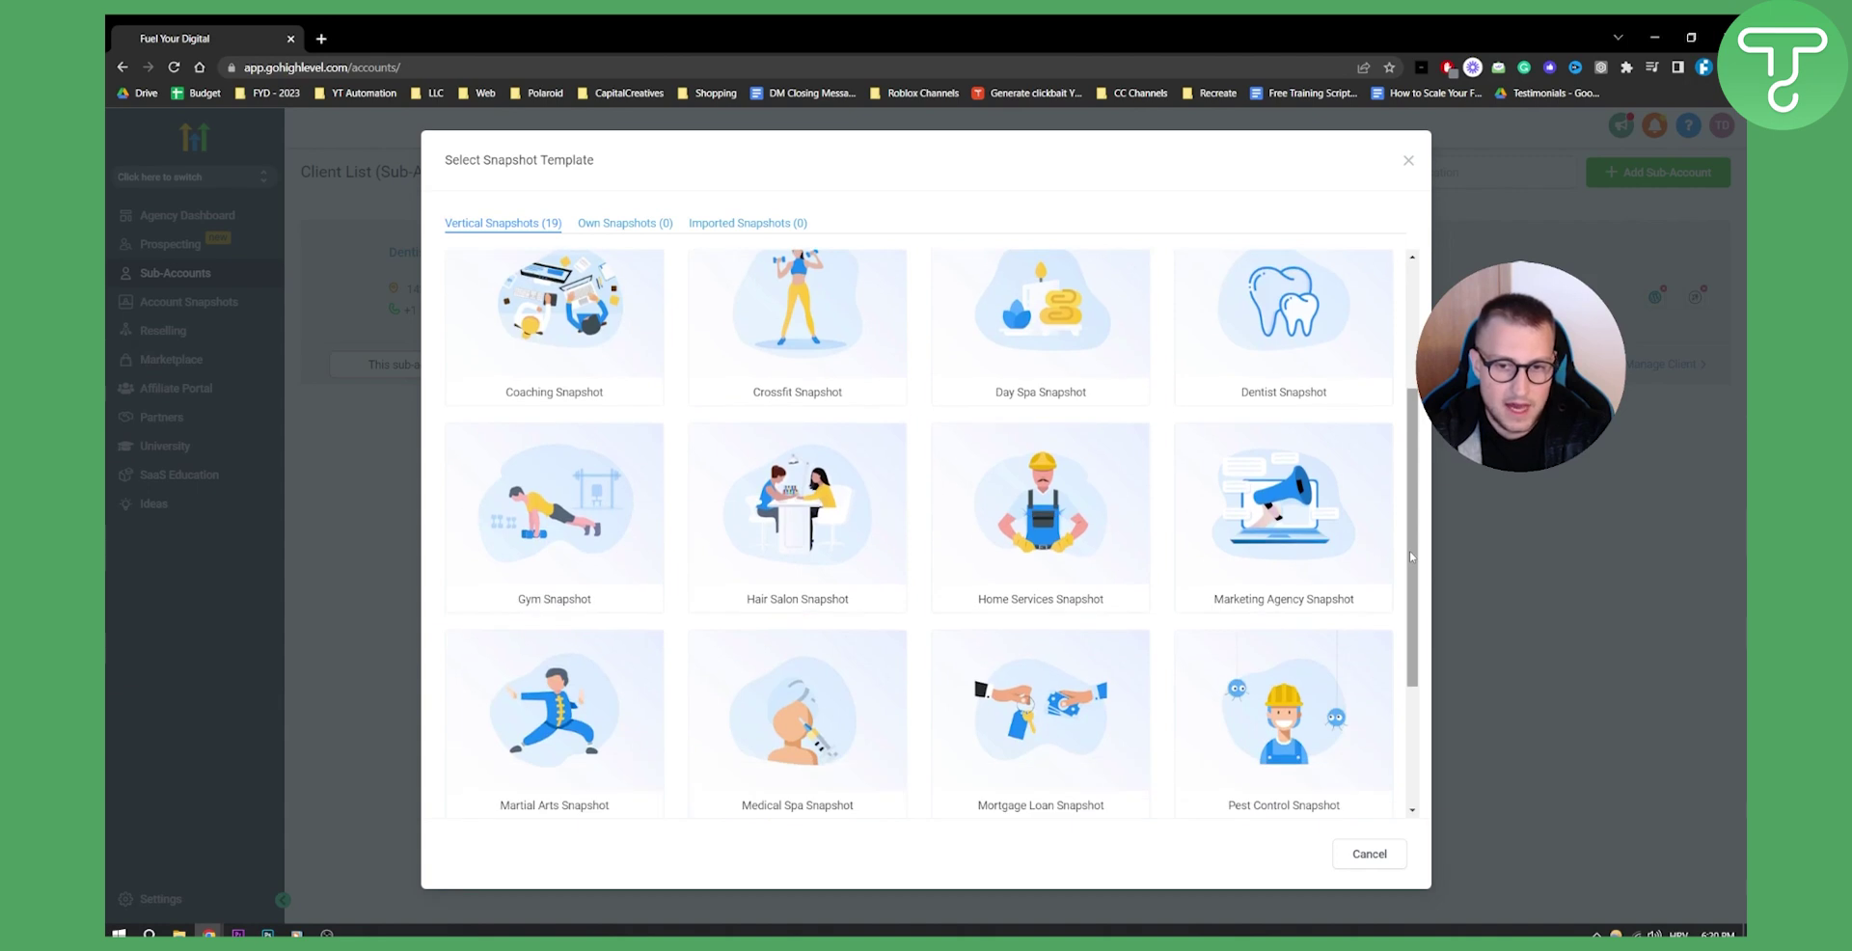
drag(1411, 557, 1411, 425)
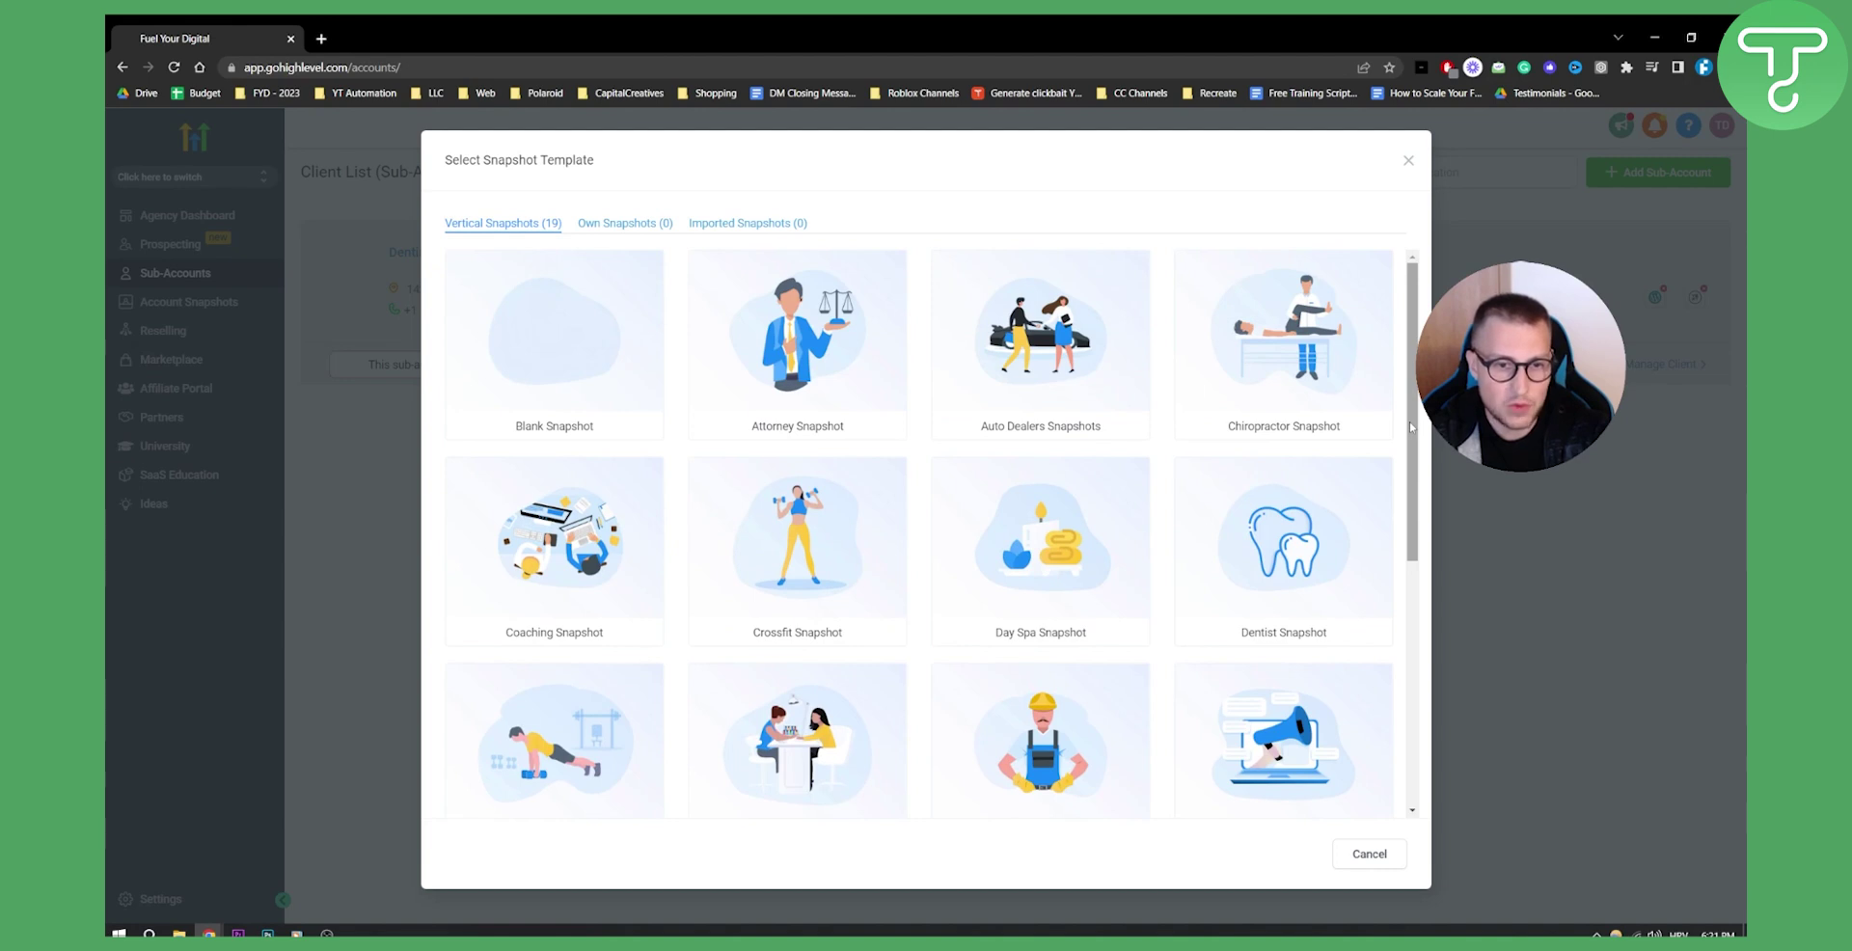
scroll(579, 675, down, 1)
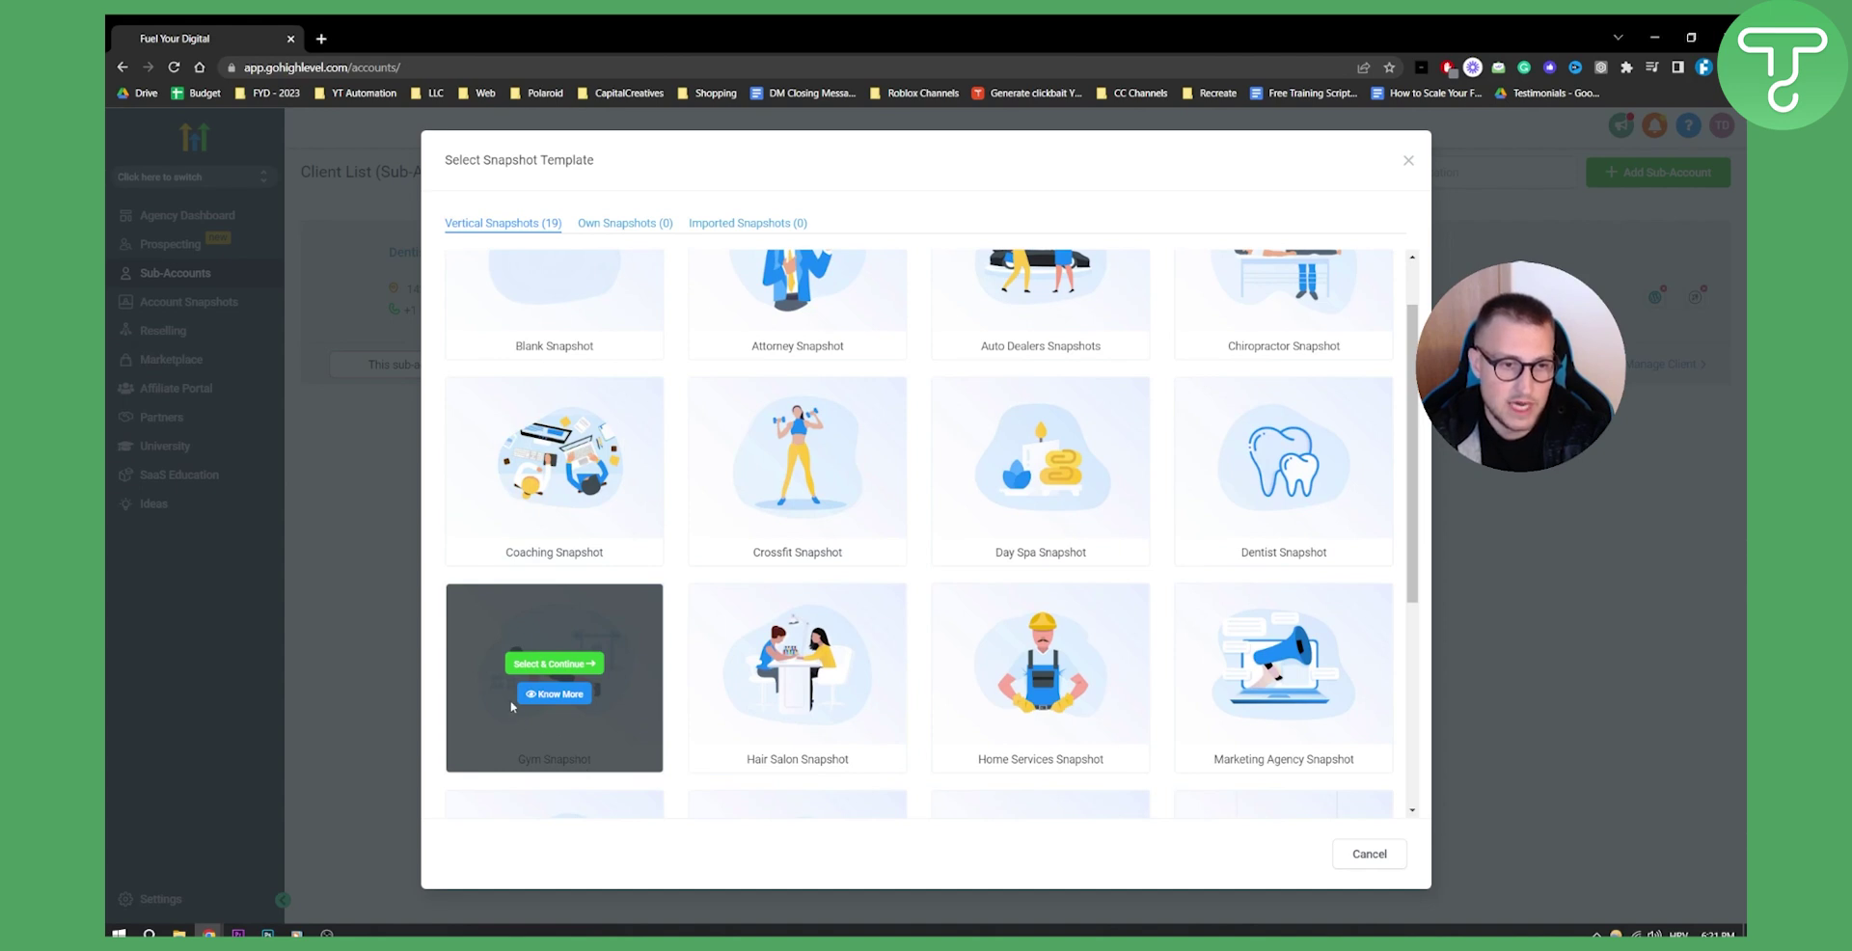
click(547, 696)
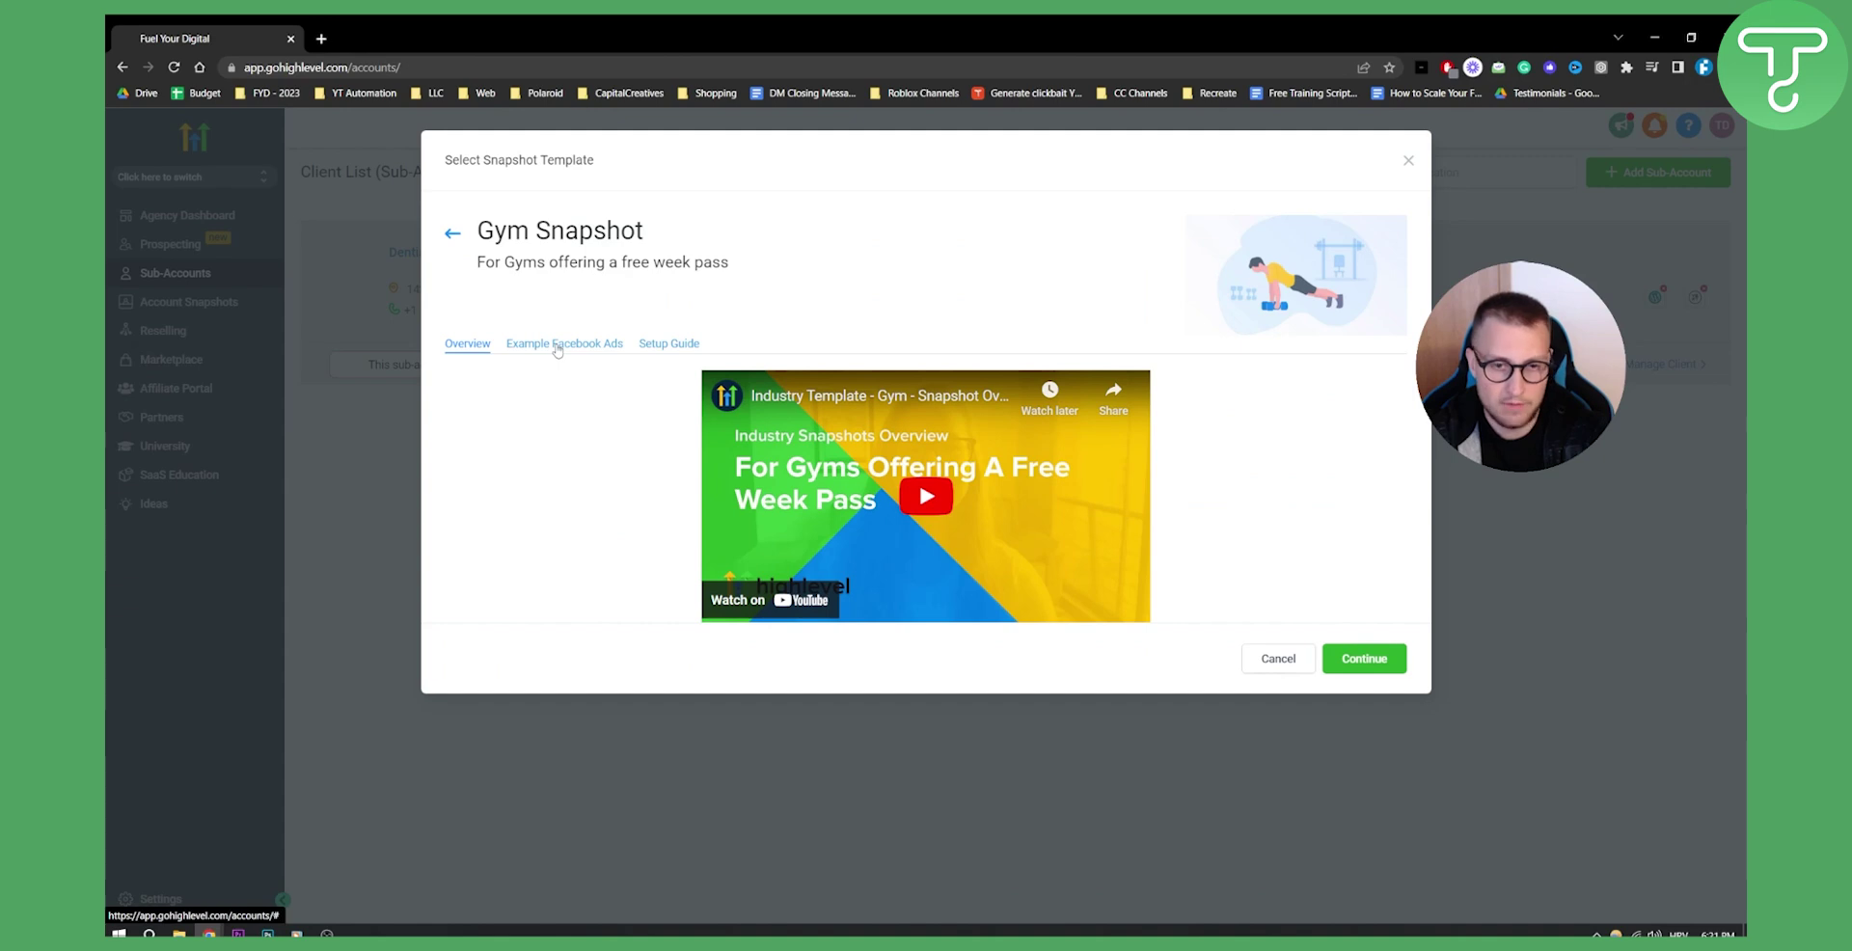
click(556, 346)
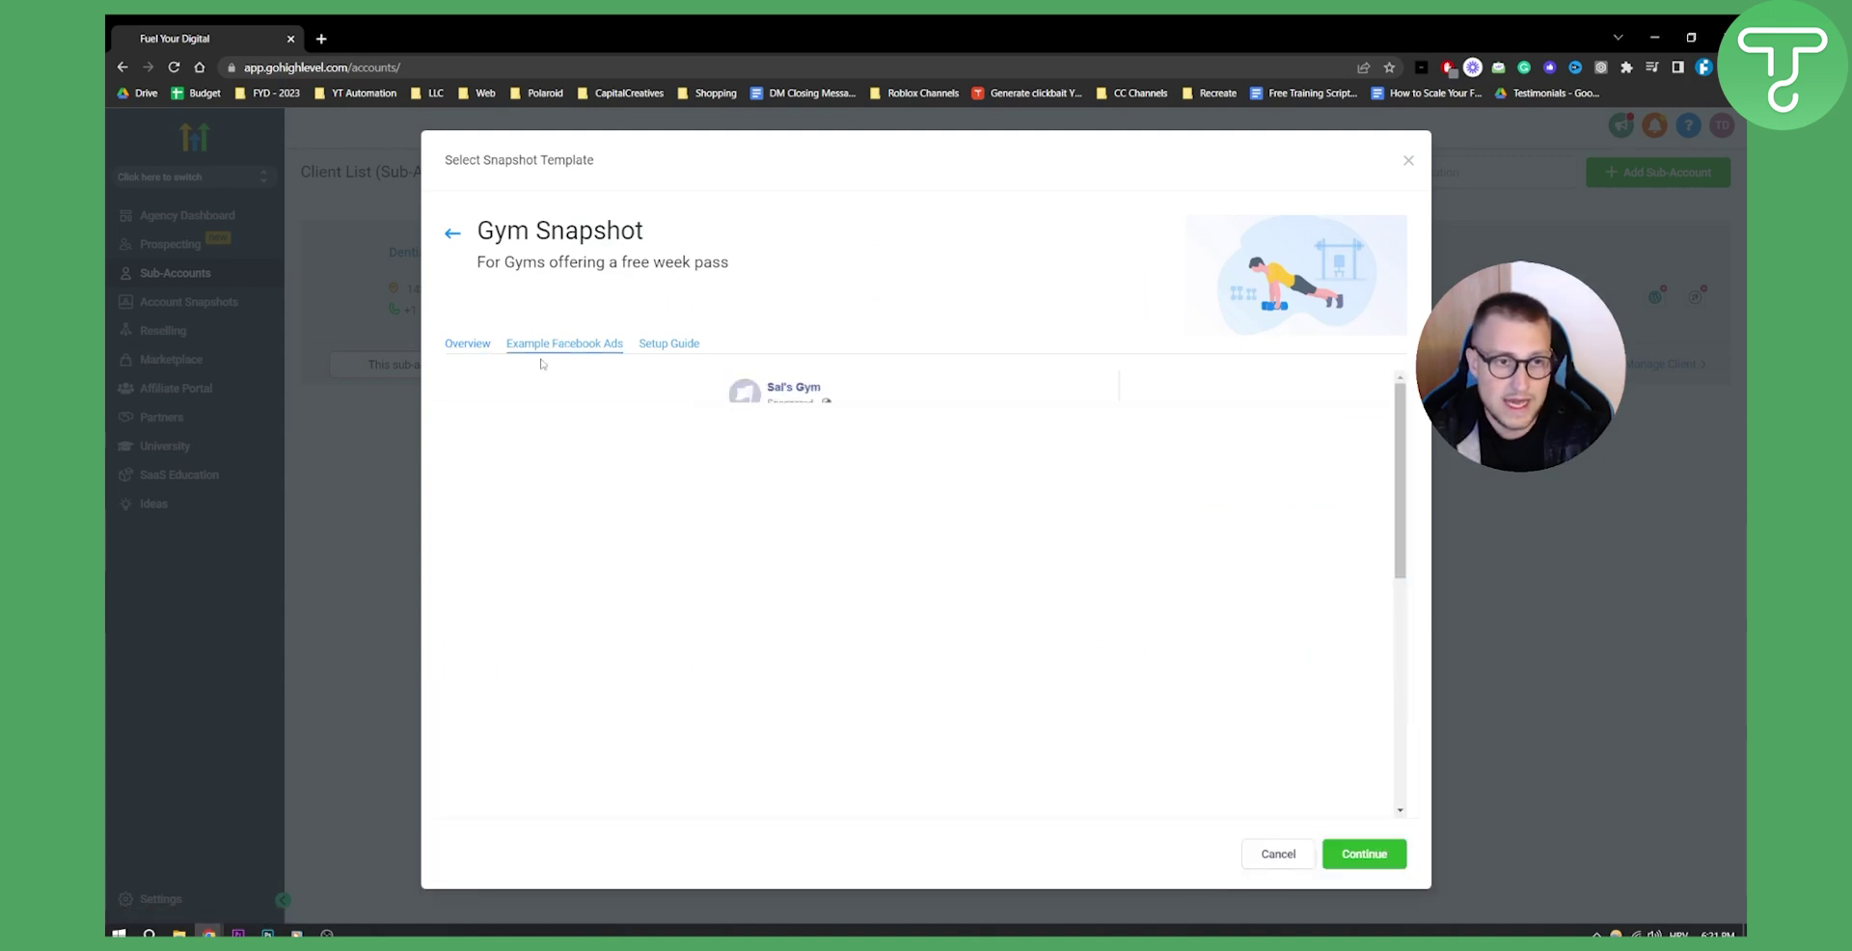
scroll(640, 478, down, 5)
scroll(639, 483, down, 2)
scroll(625, 525, up, 7)
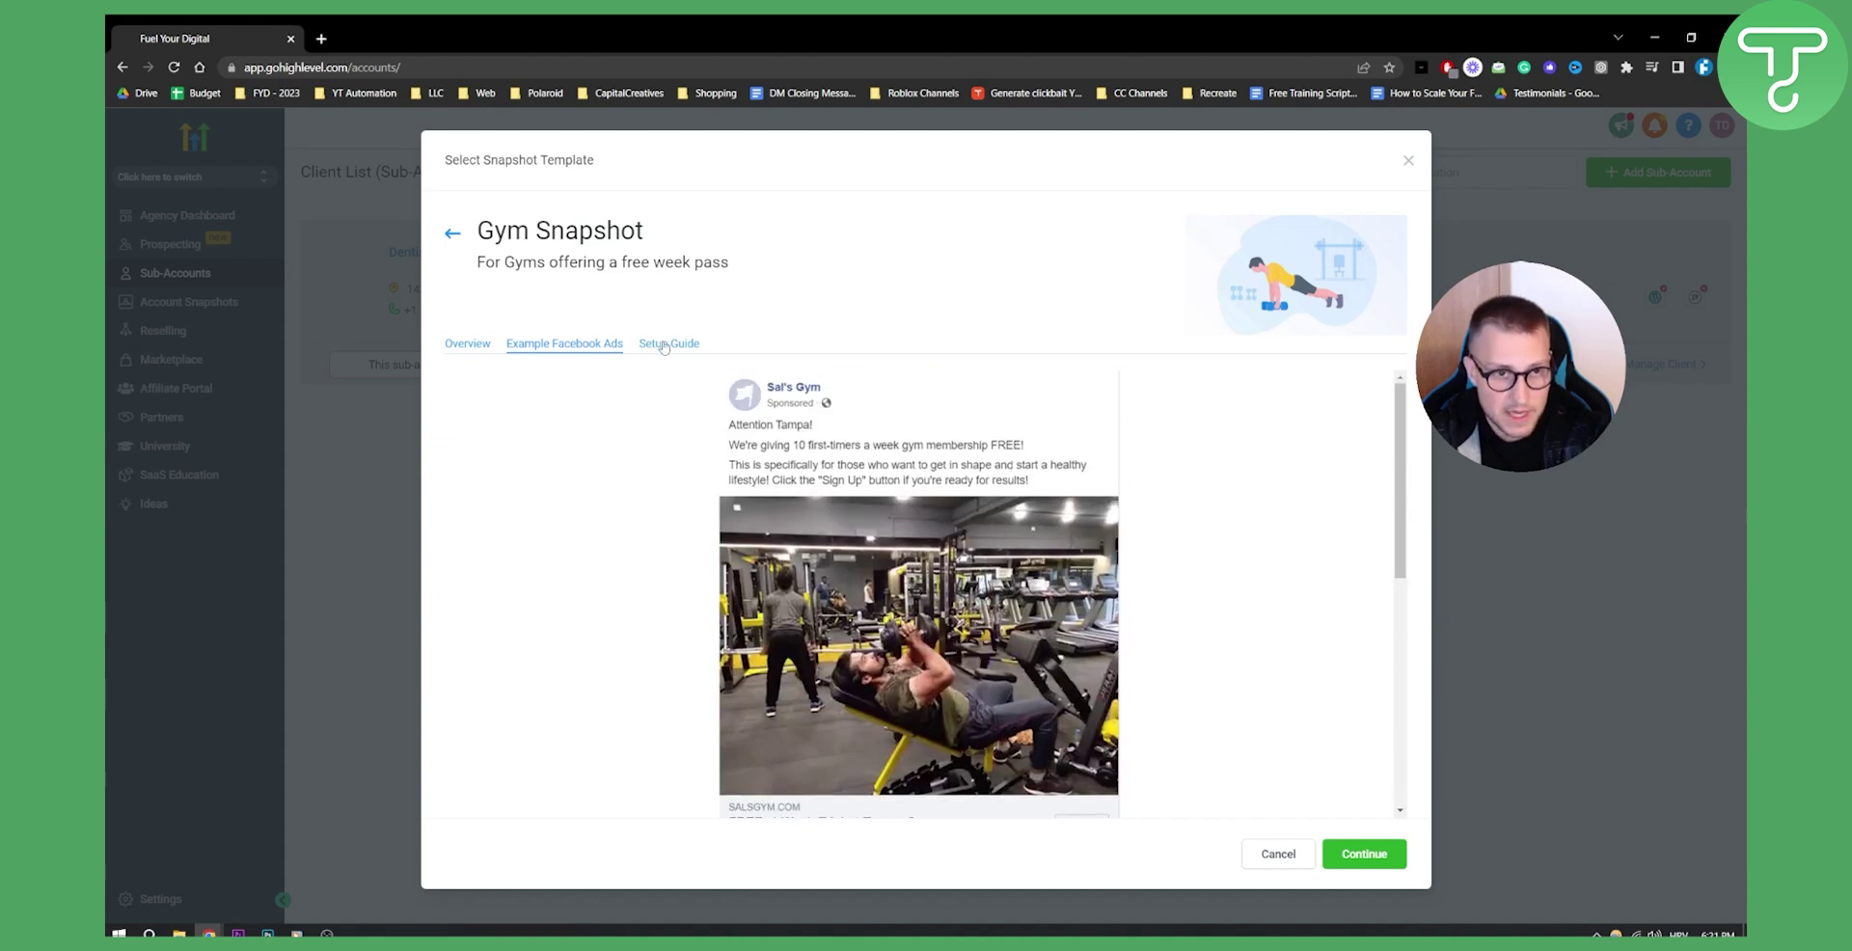
click(663, 345)
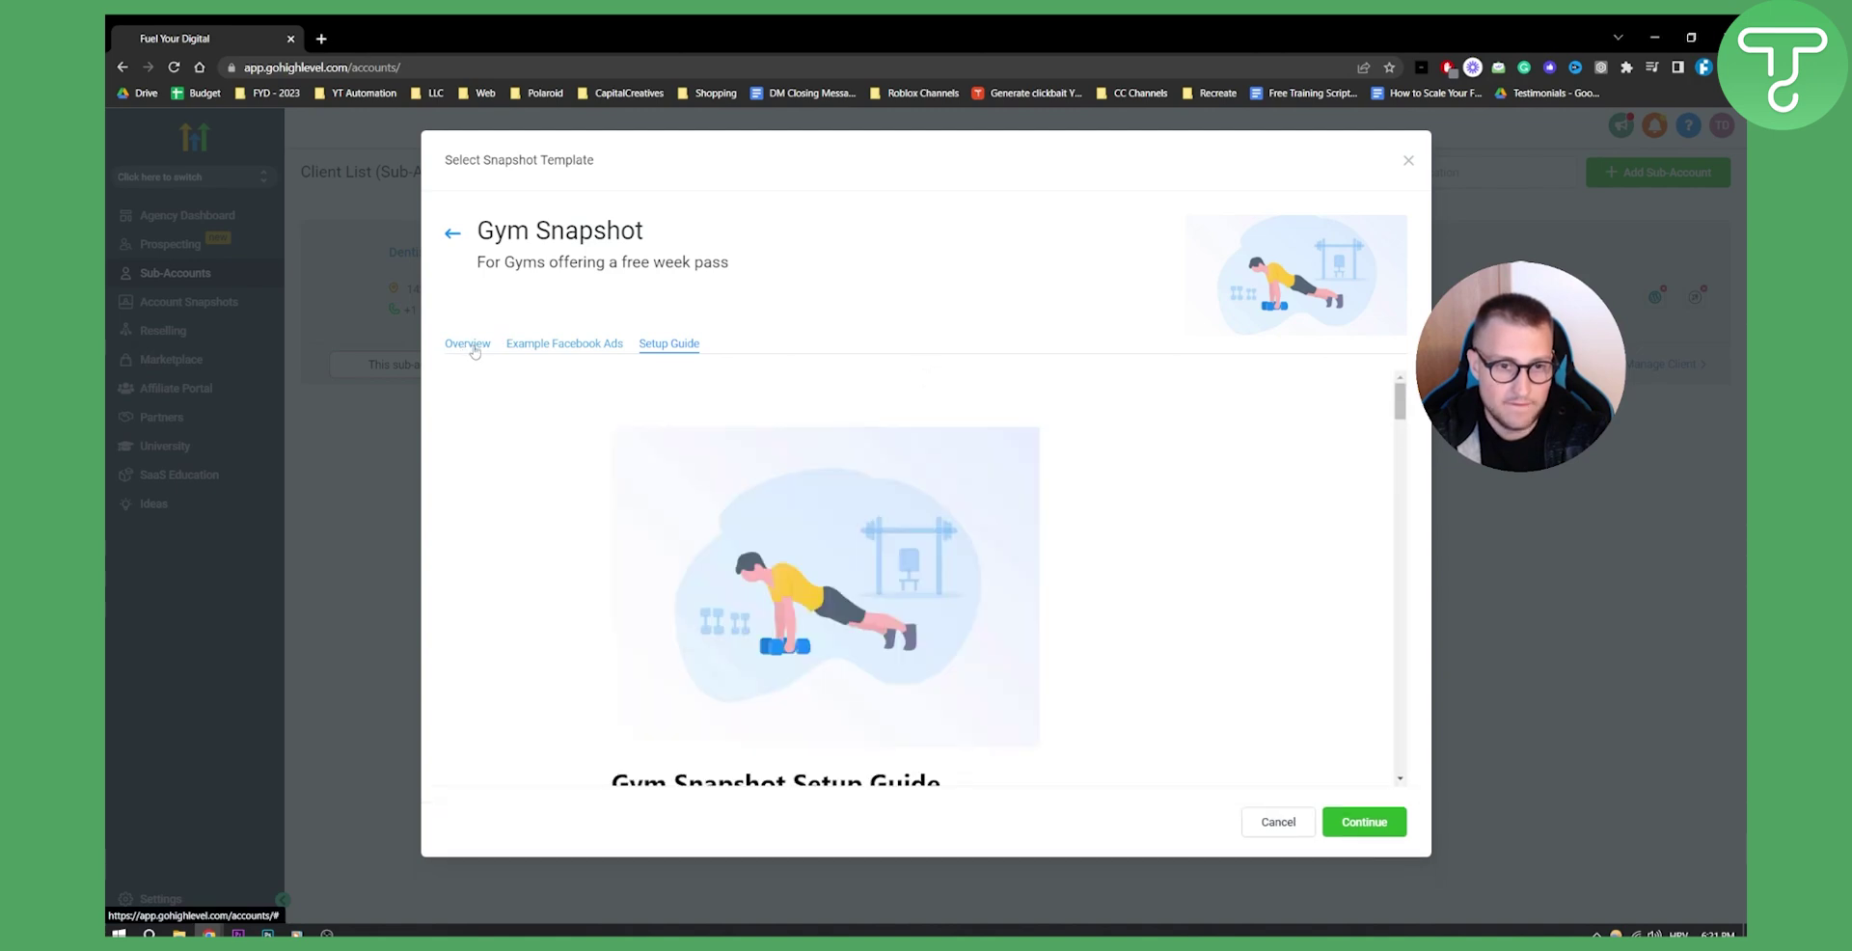
scroll(831, 481, down, 6)
scroll(831, 480, down, 6)
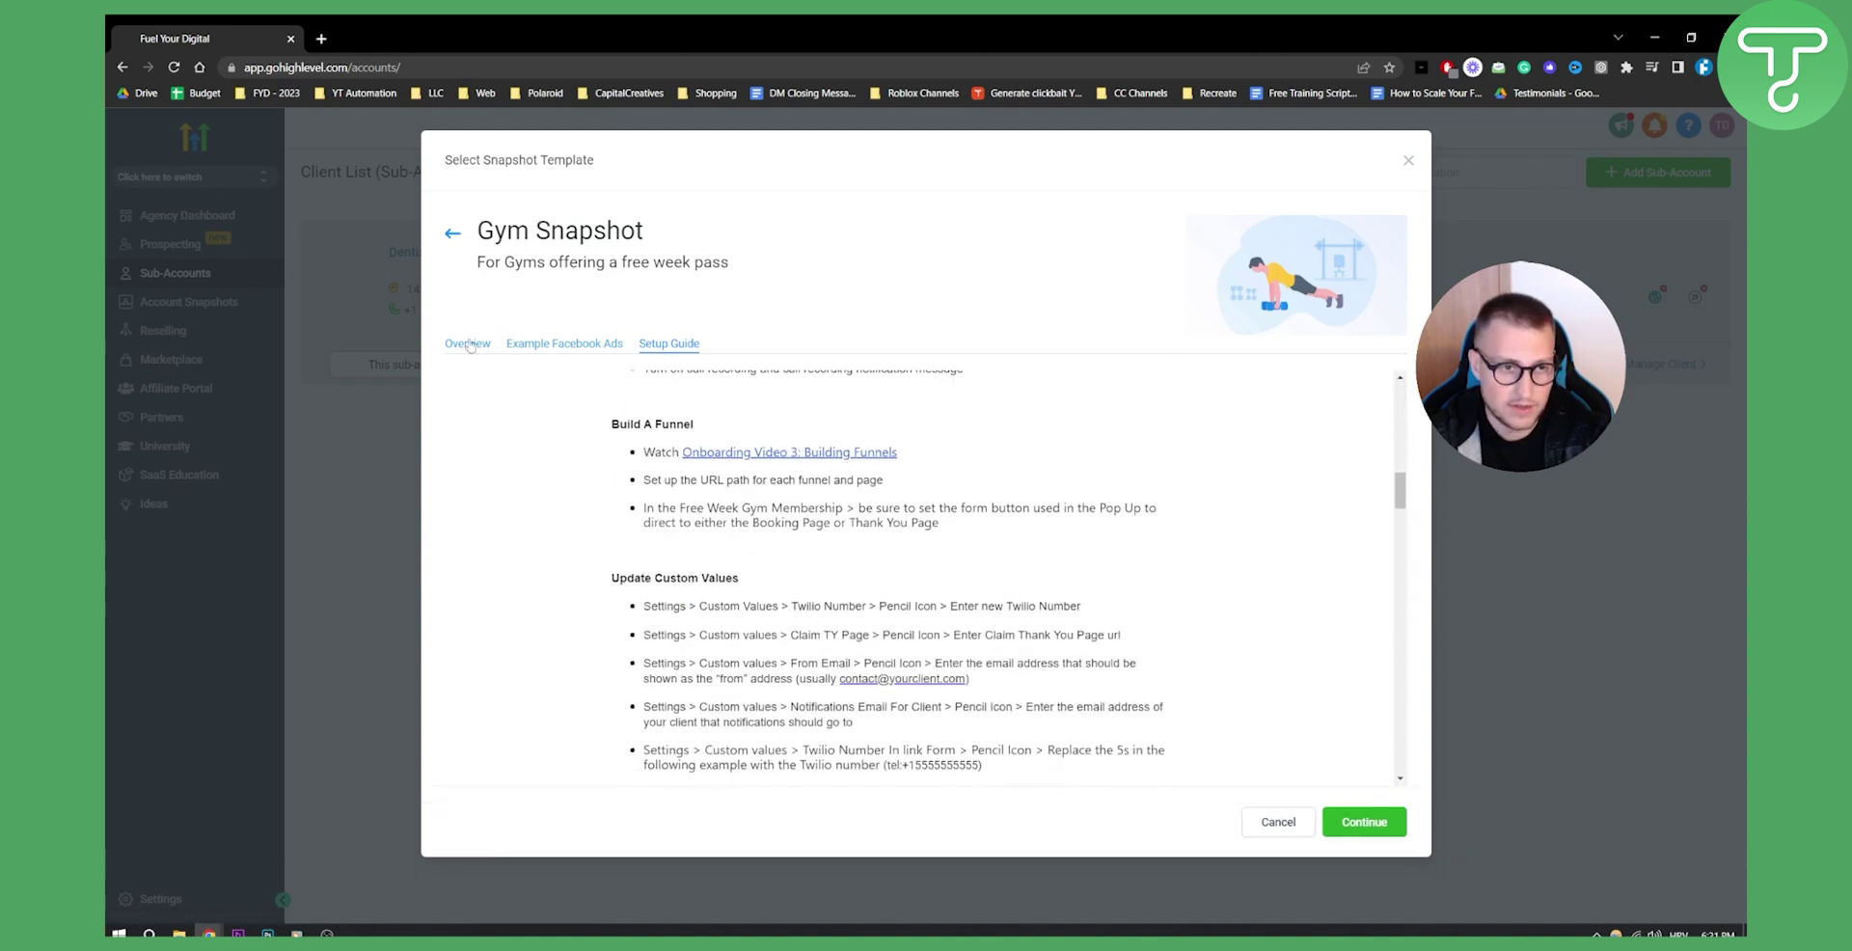
click(468, 343)
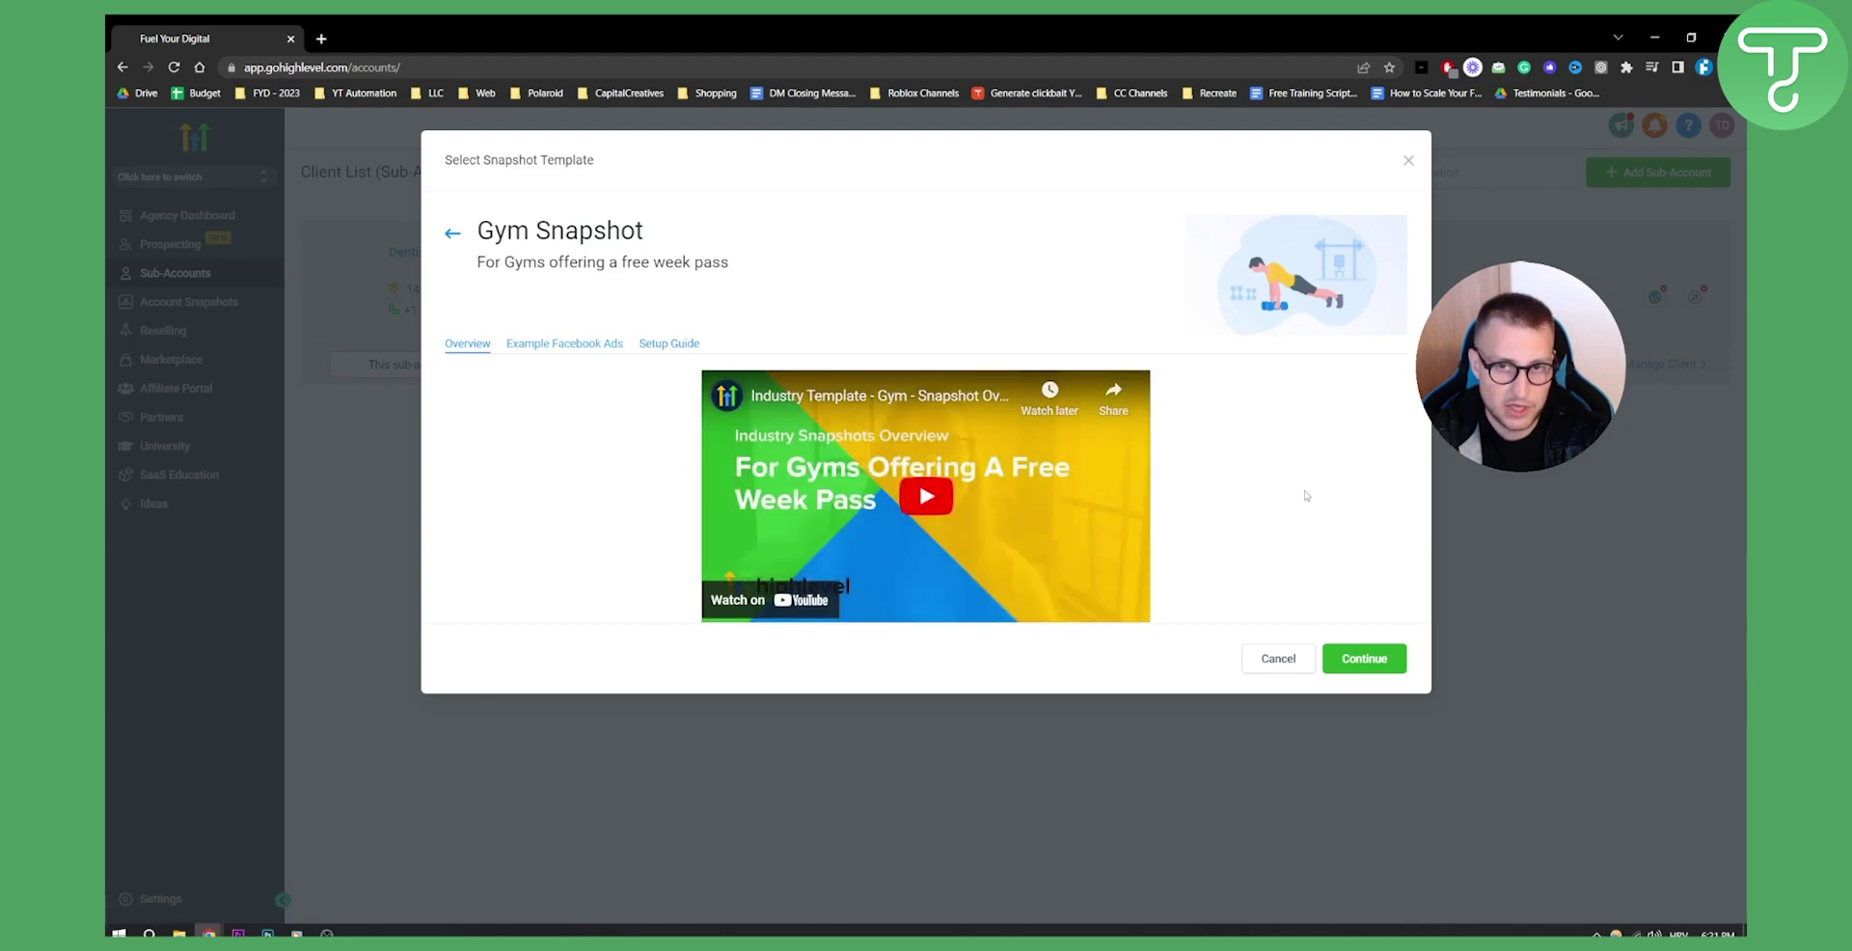
click(452, 233)
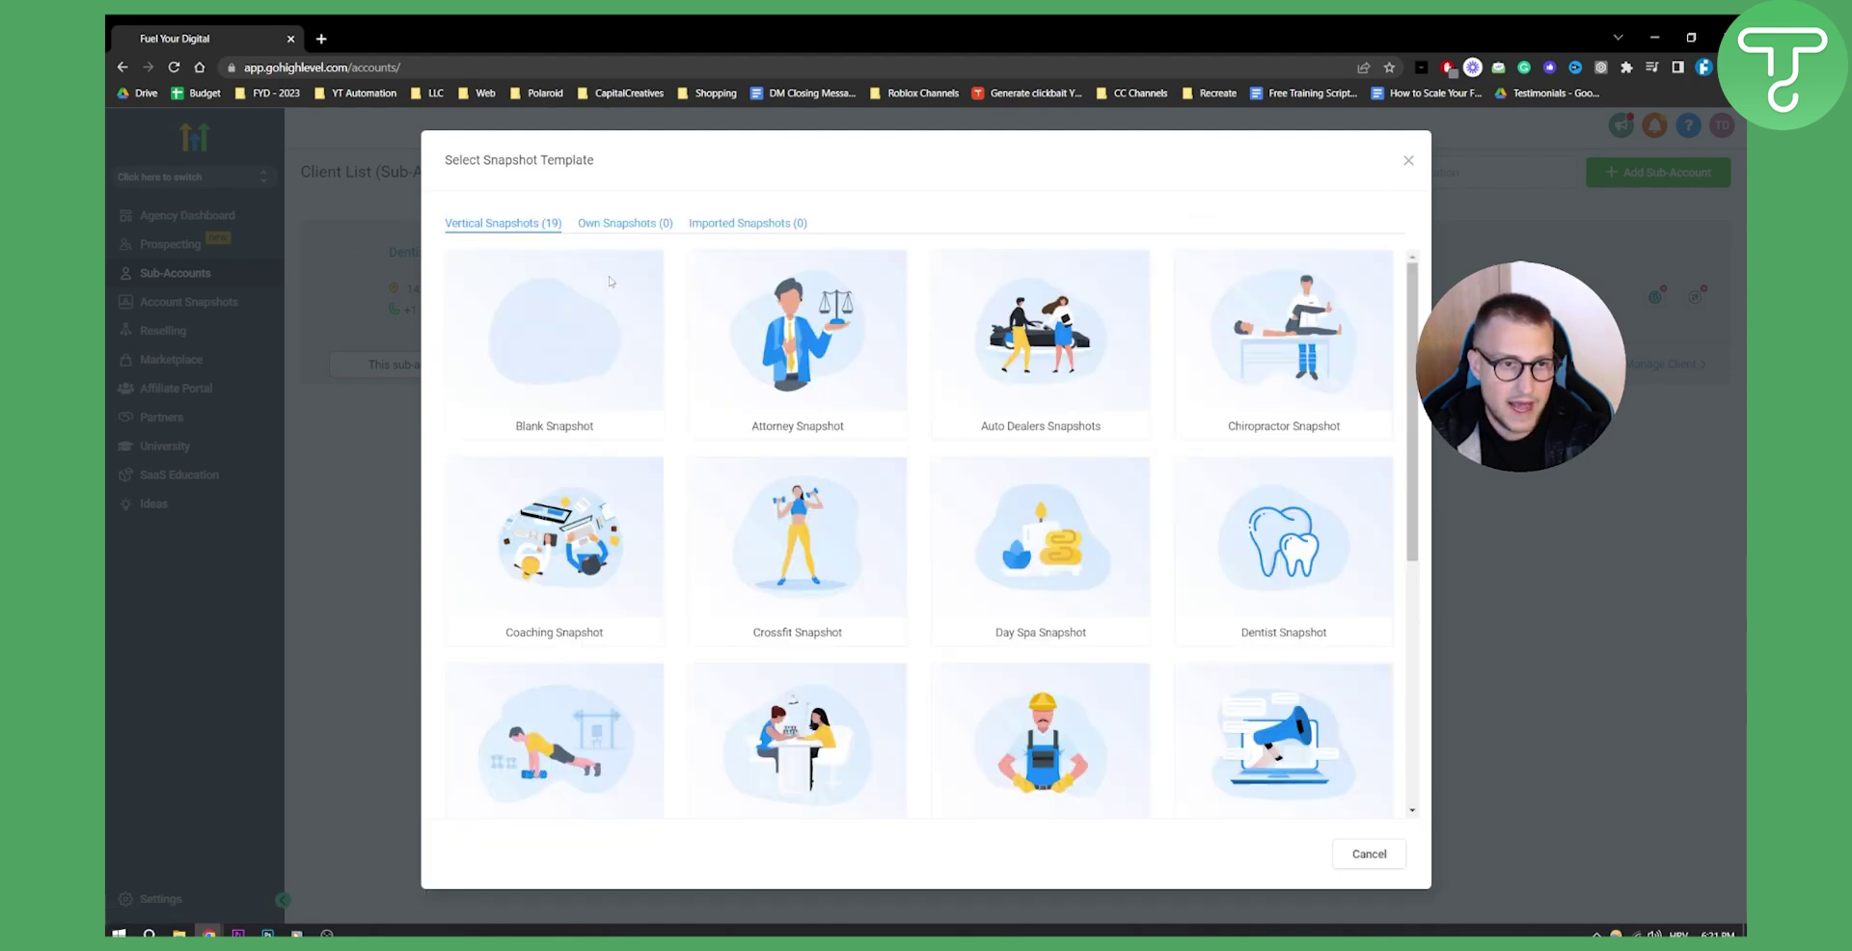
scroll(536, 709, down, 1)
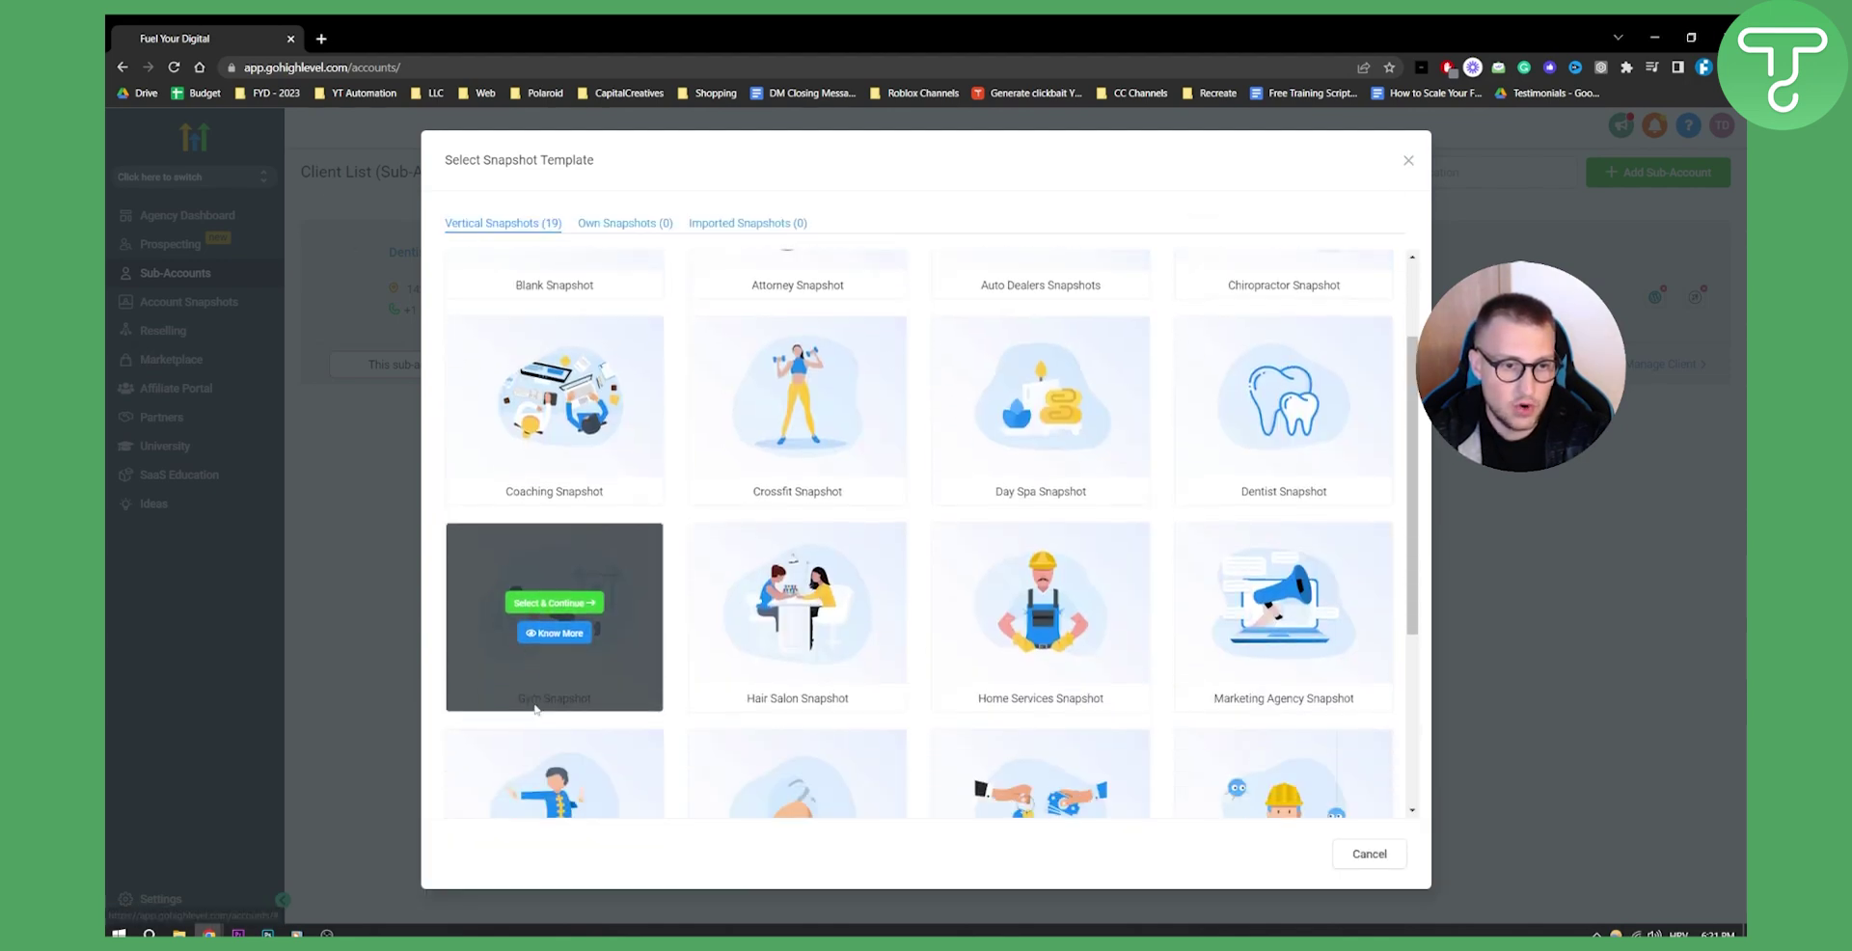
Choose the Gym snapshot and search 'golds gym' to pin the Totowa, NJ location
click(556, 584)
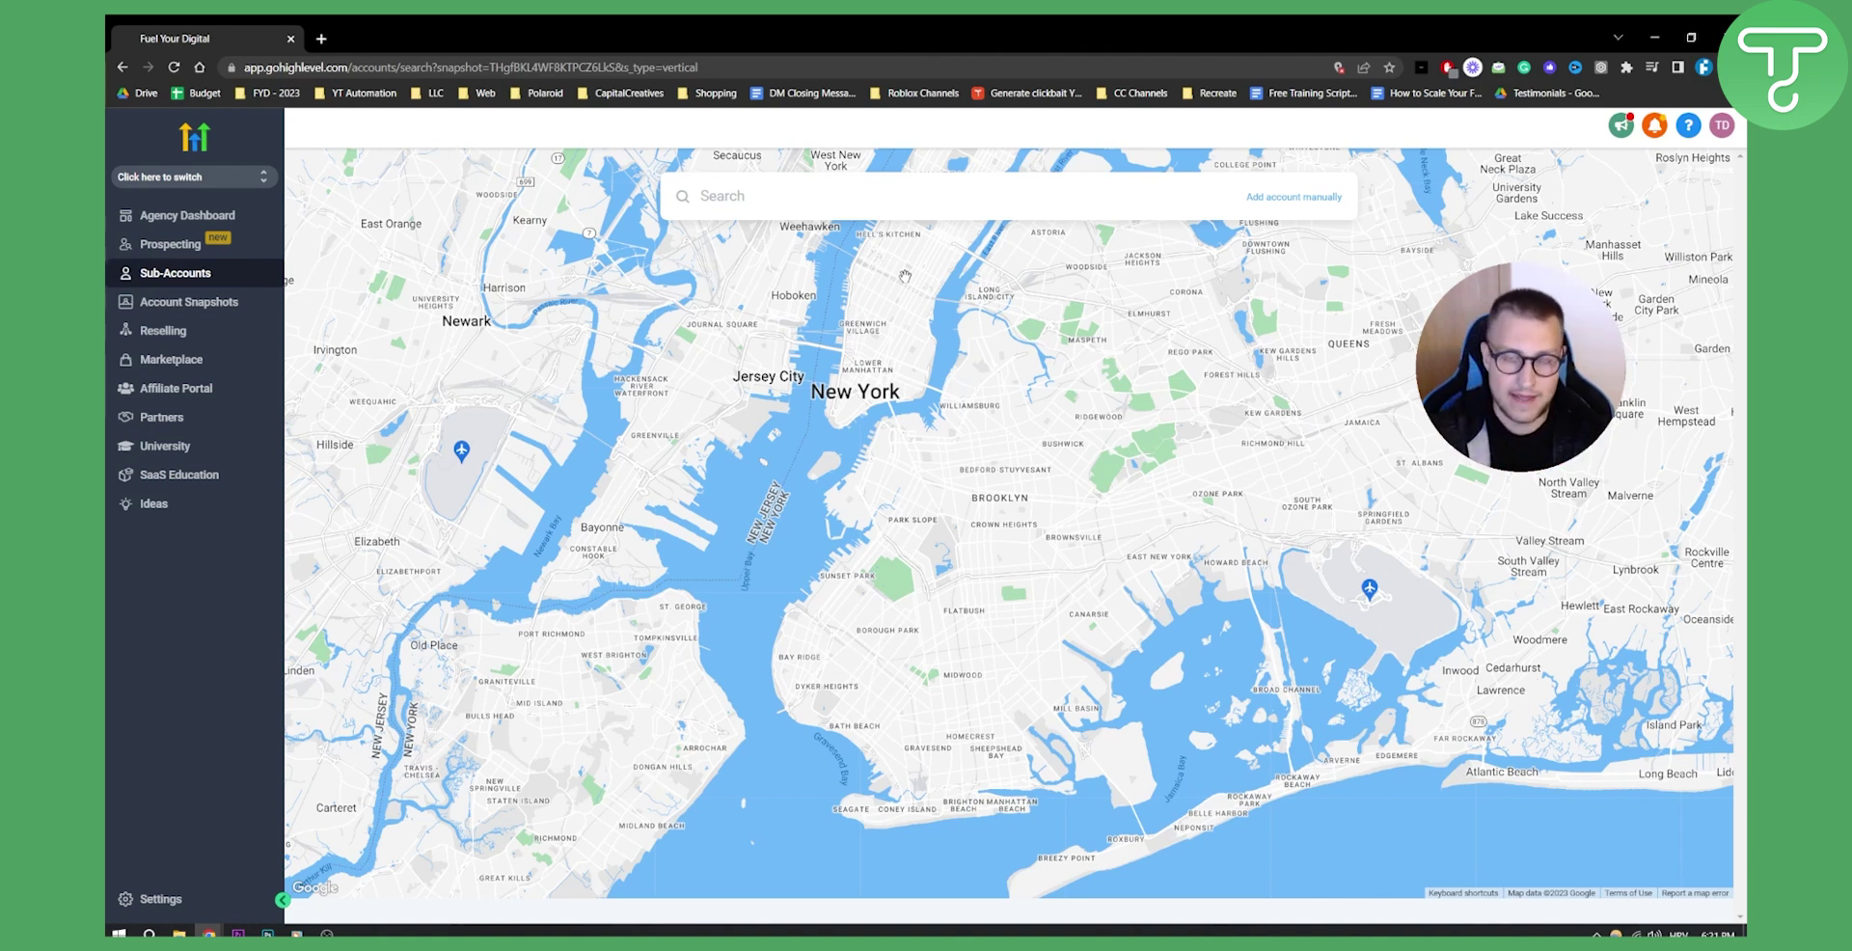
click(819, 201)
text(gym)
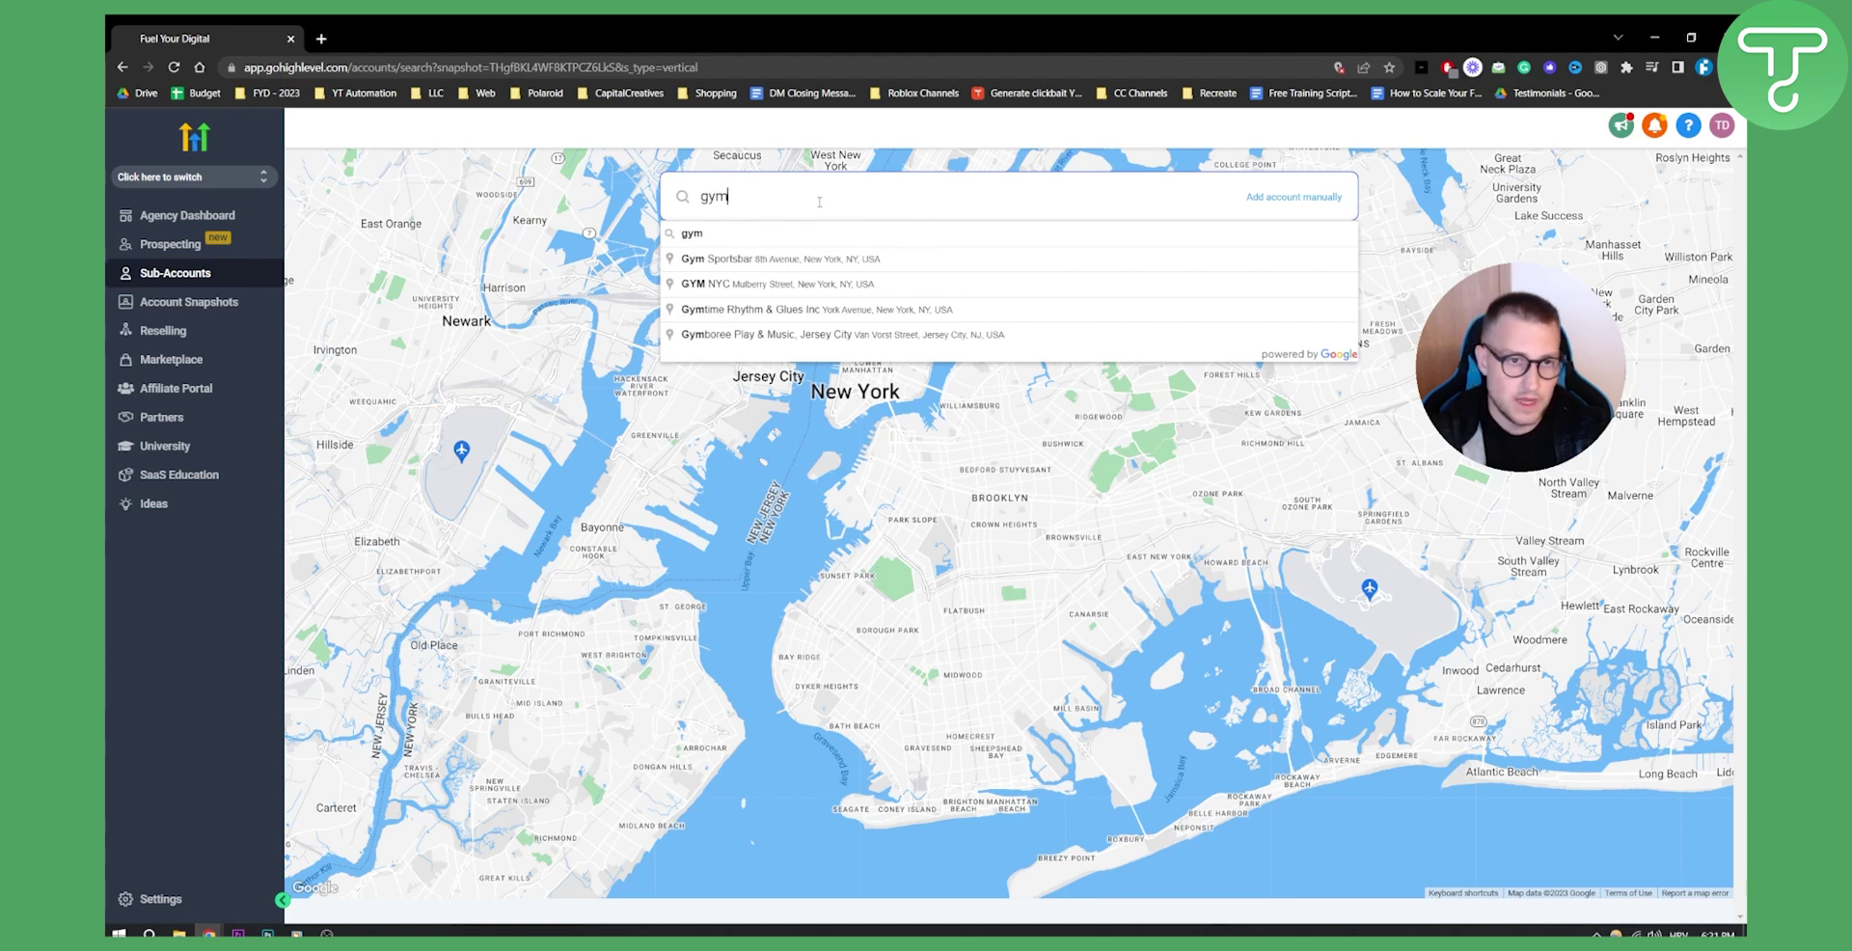
key(ctrl+a)
text(golds gym)
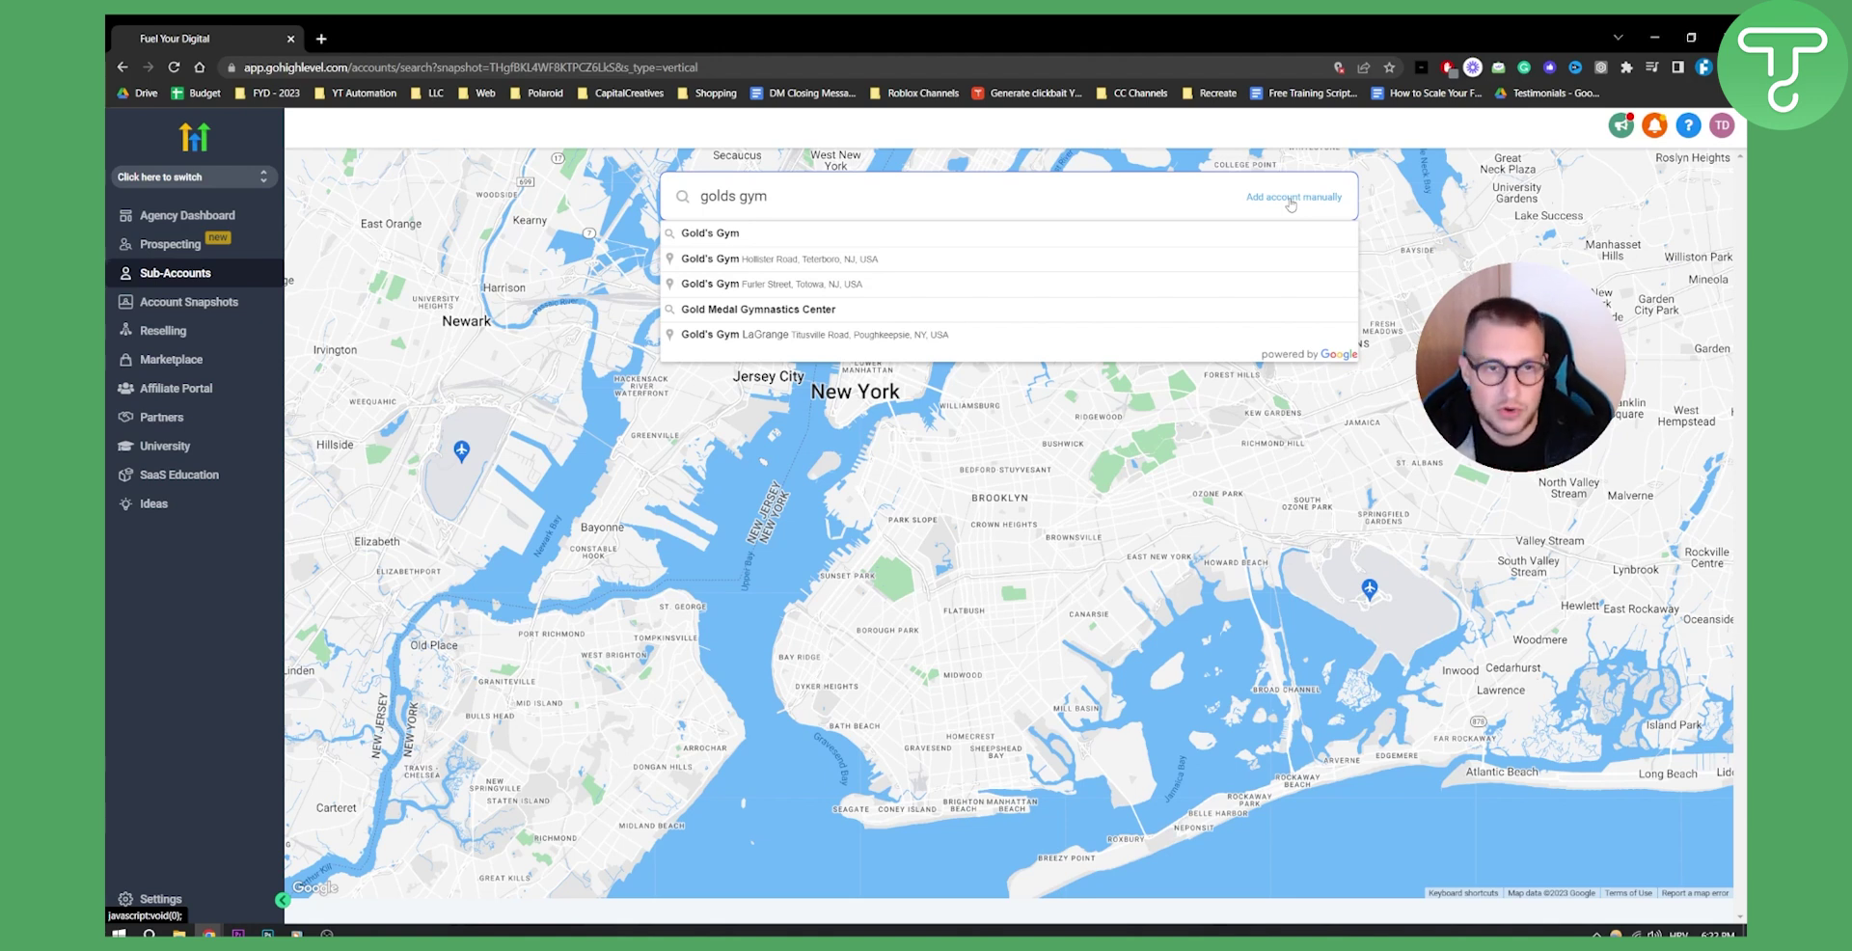
click(810, 289)
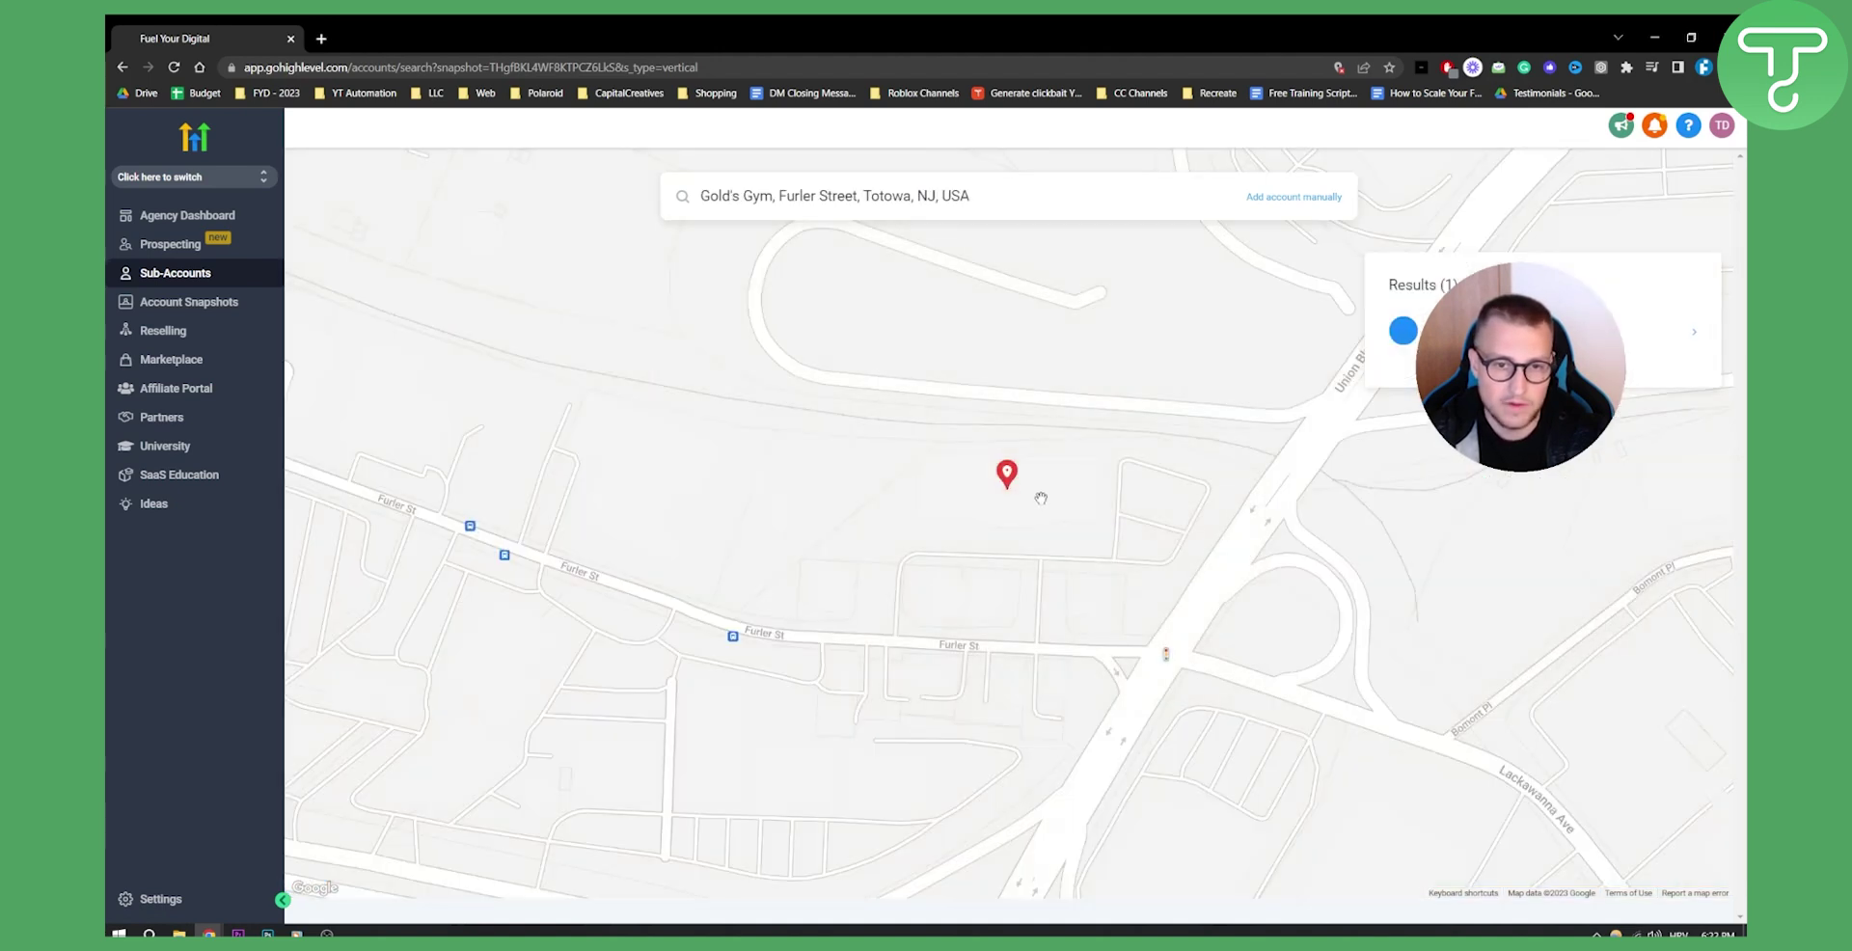
scroll(1030, 497, down, 2)
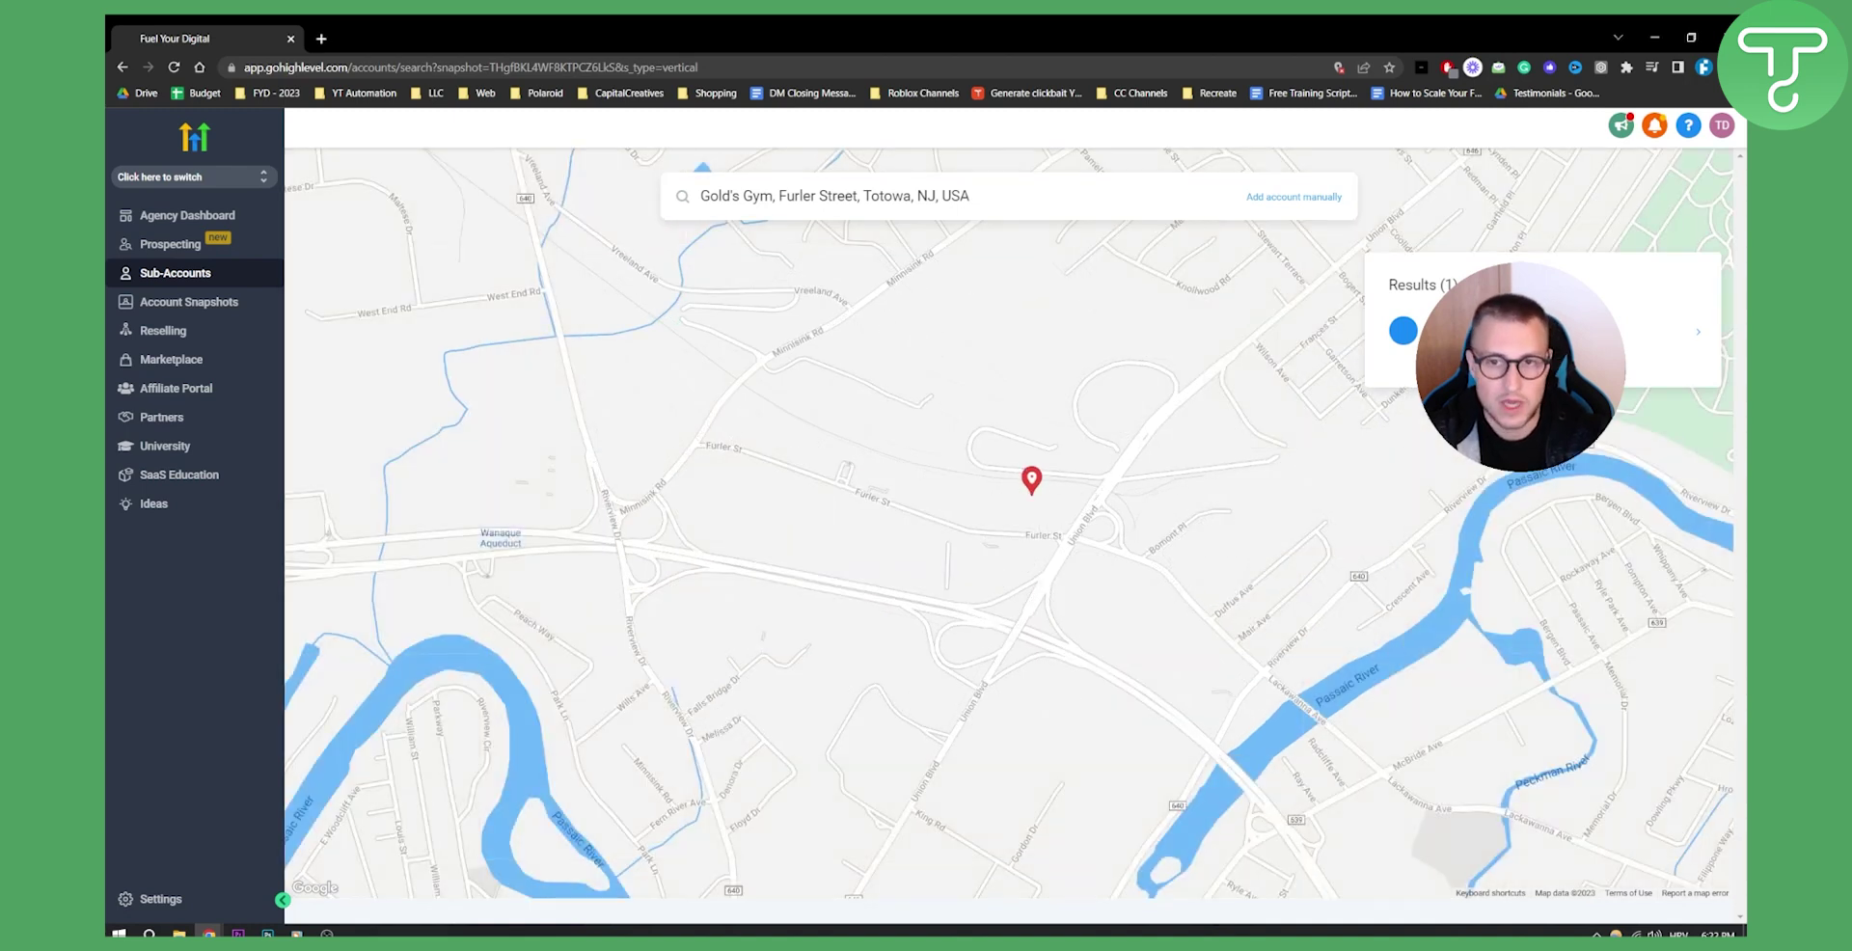
Add the found Gold's Gym as a new account and review the account form
click(1505, 333)
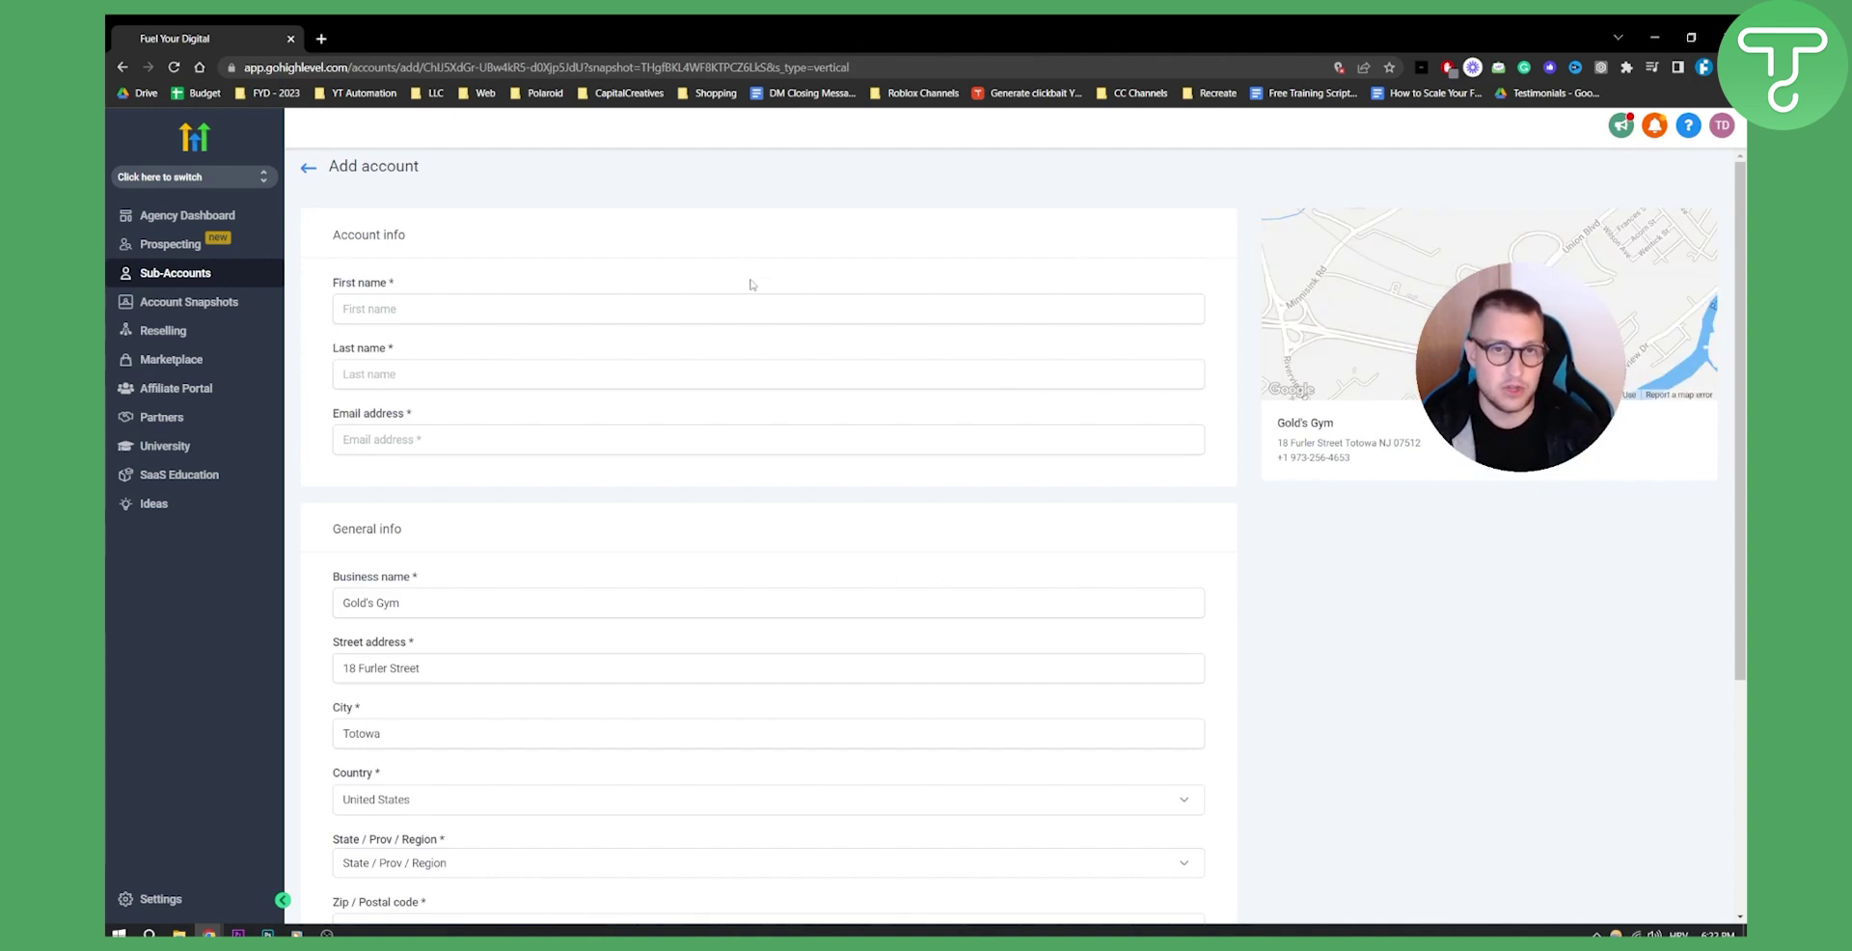
scroll(753, 283, down, 2)
scroll(751, 280, up, 2)
scroll(417, 586, down, 3)
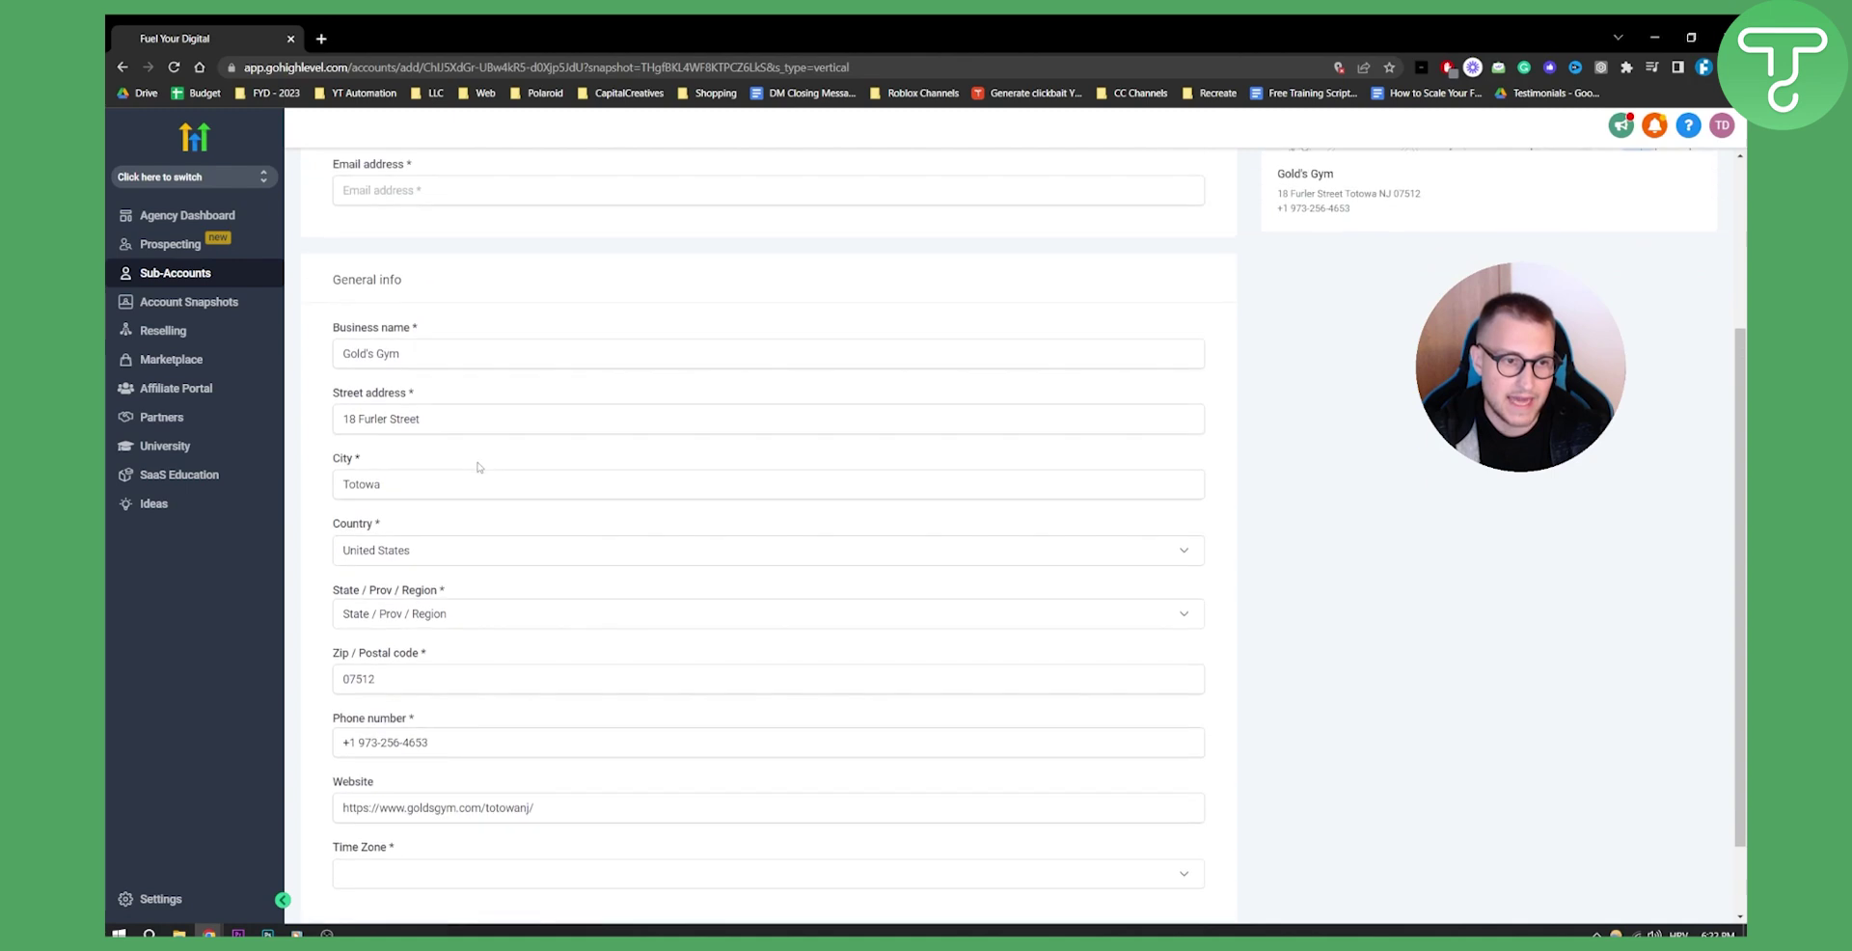
scroll(478, 467, up, 3)
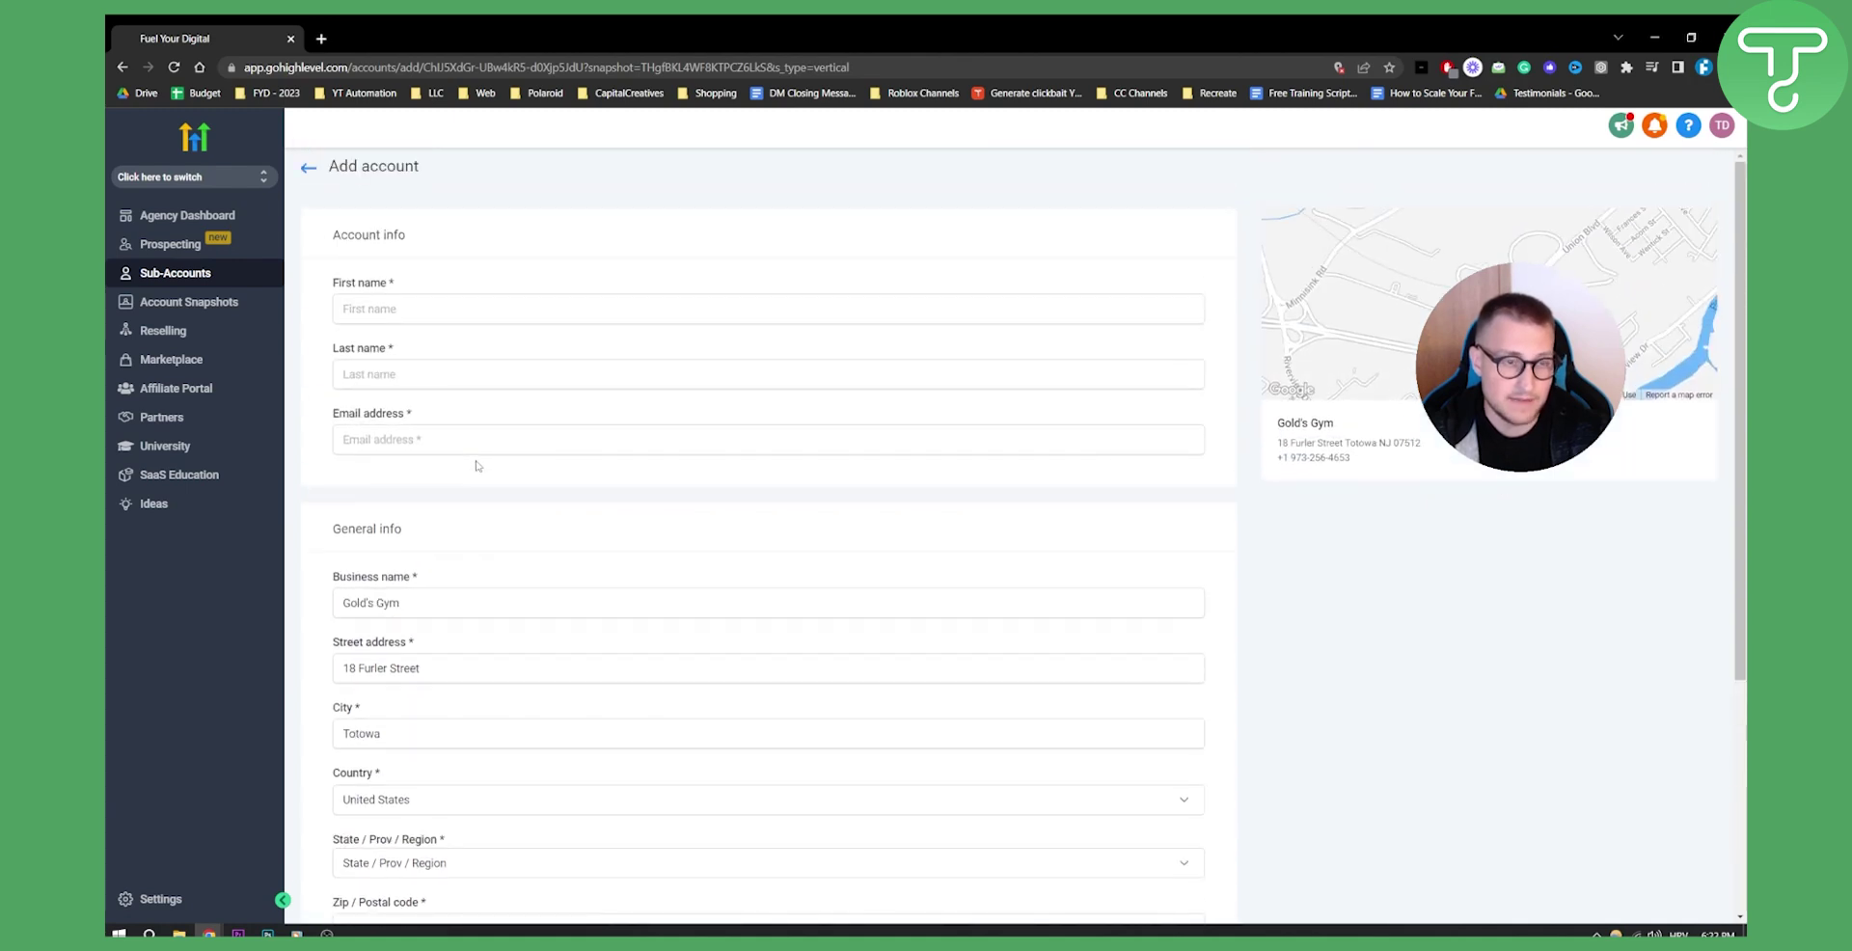
scroll(476, 465, down, 4)
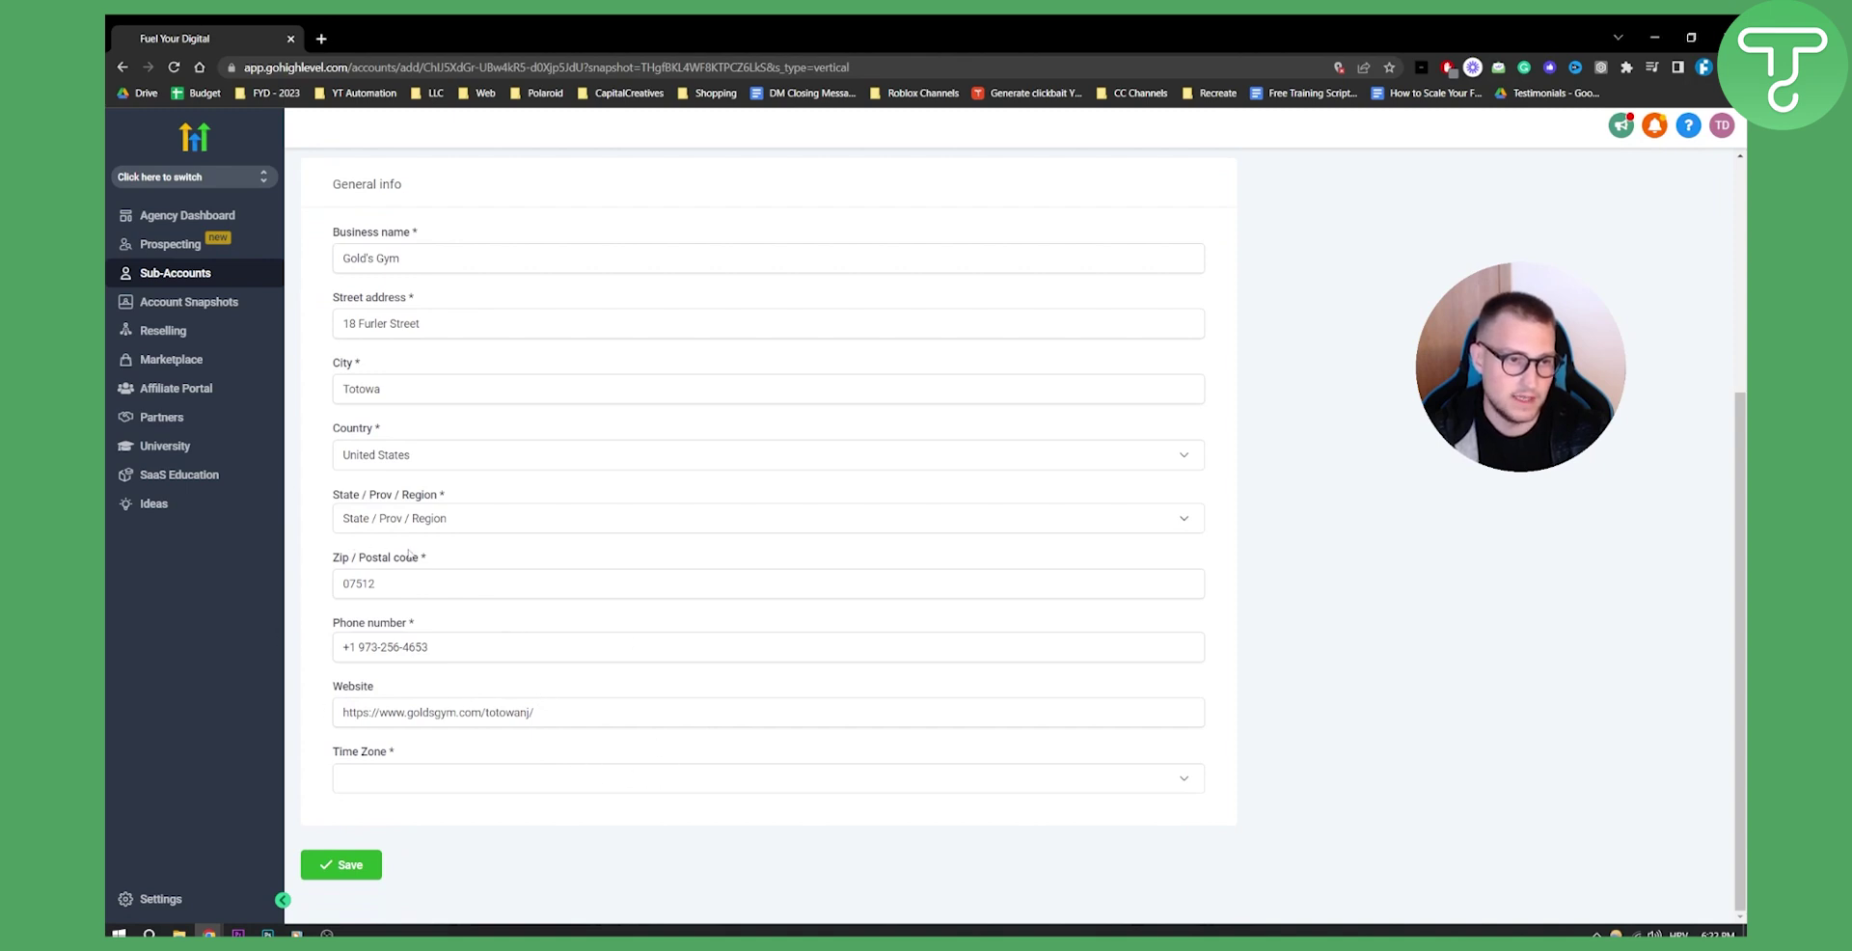
scroll(453, 511, up, 4)
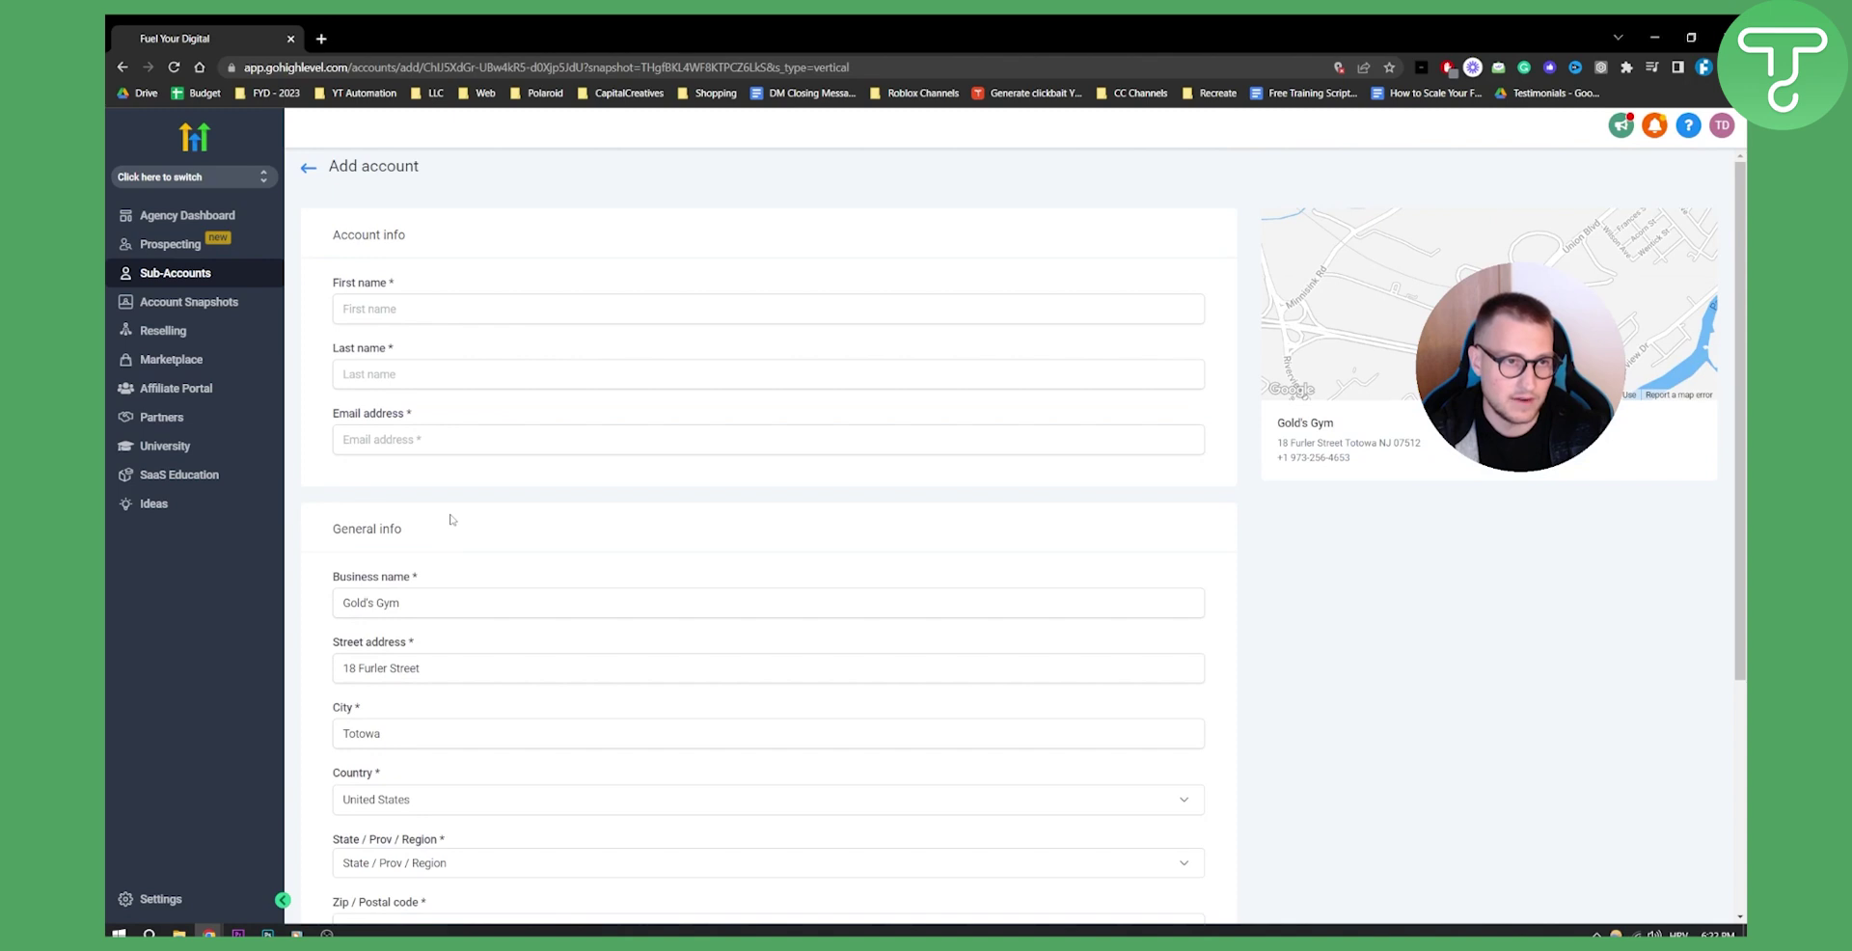
Enter the owner's first name, last name and e-mail address
click(409, 304)
text(John)
key(Tab)
text(Smit)
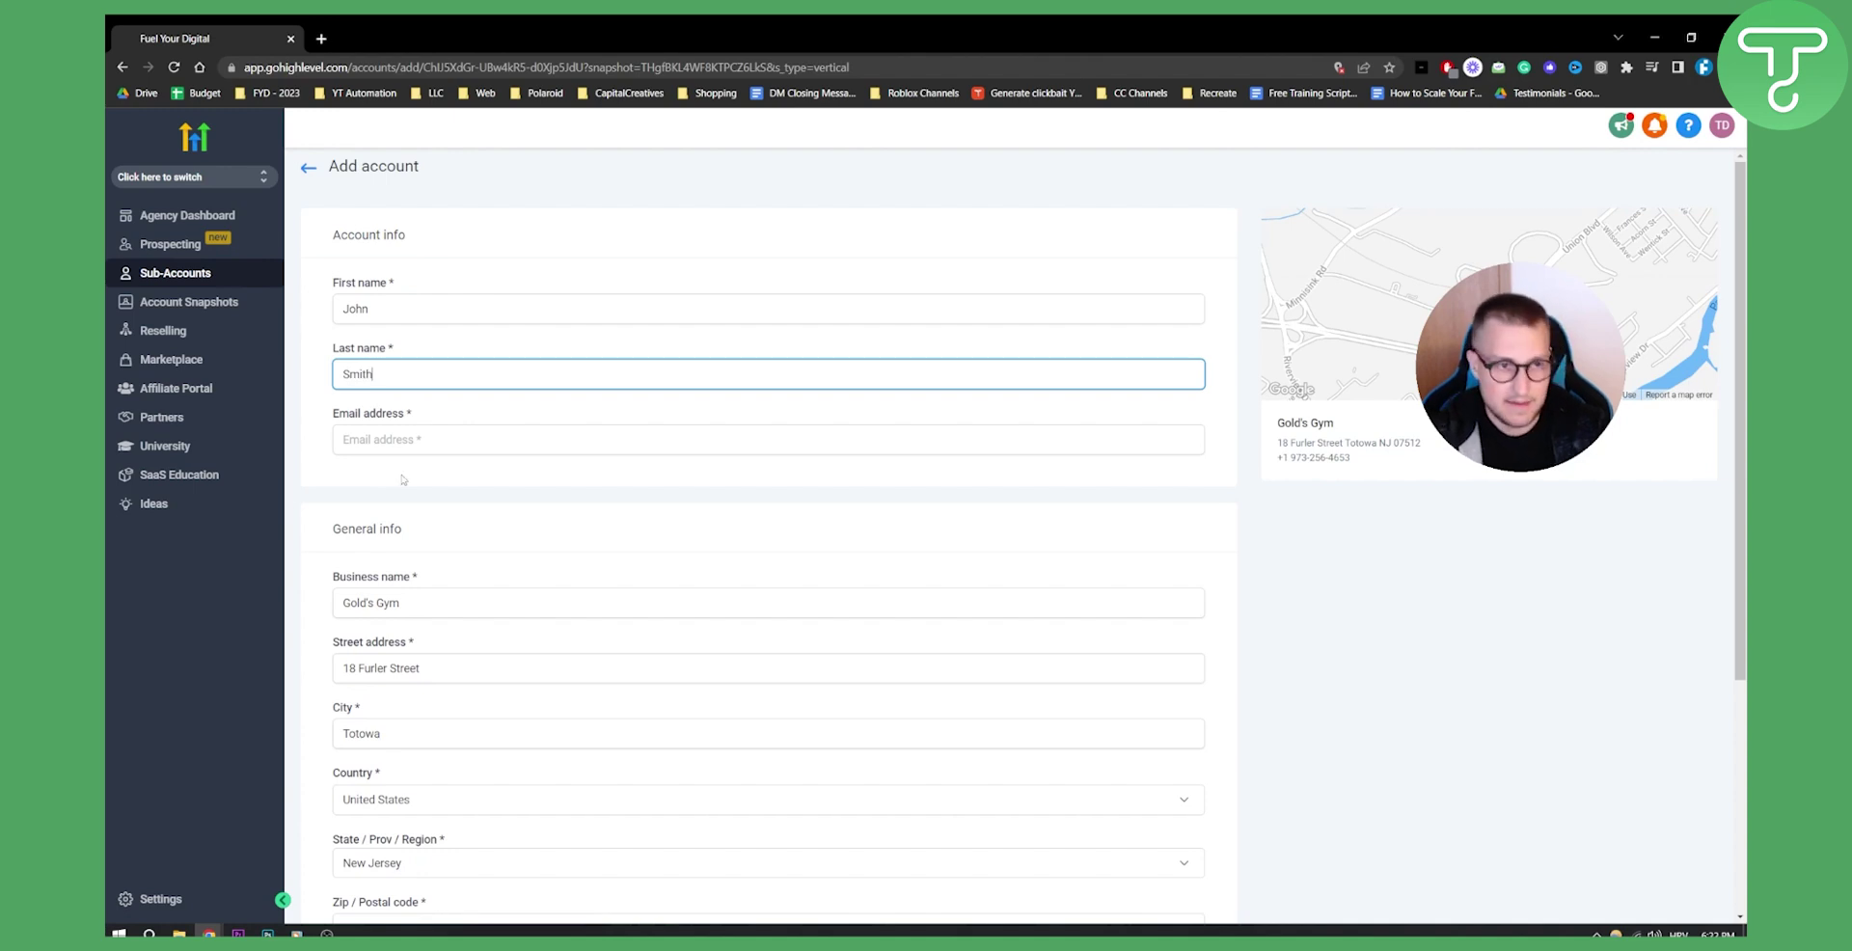
click(393, 438)
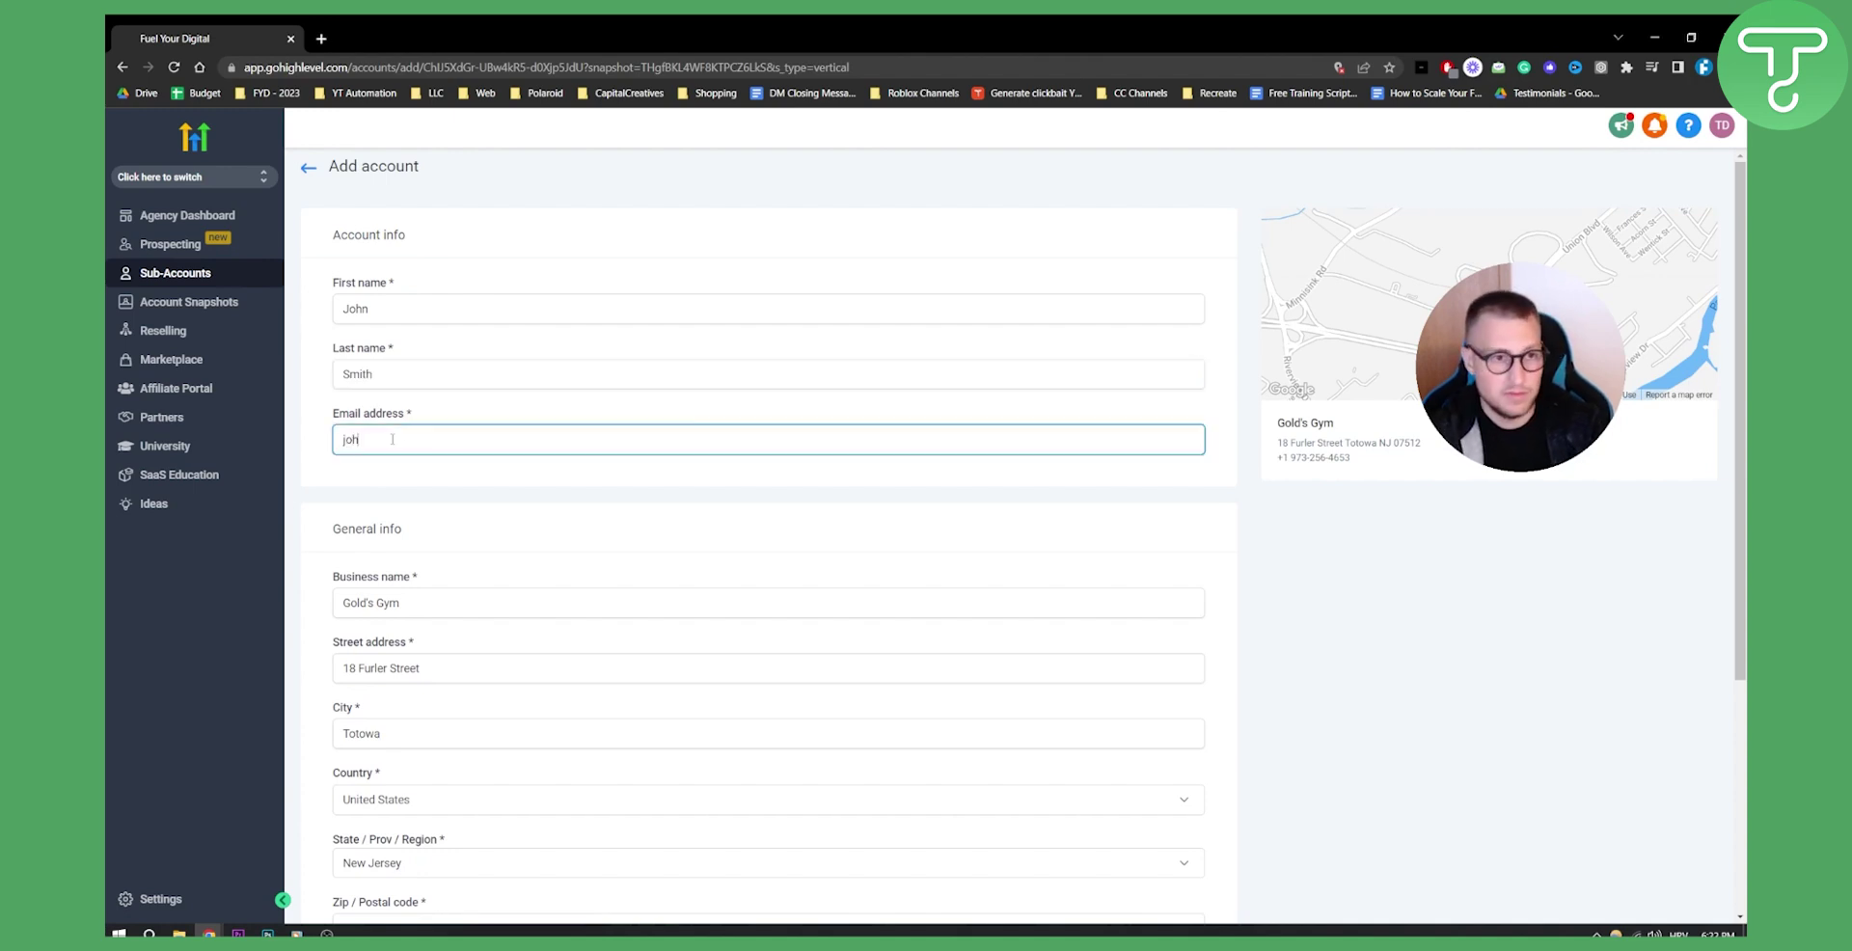
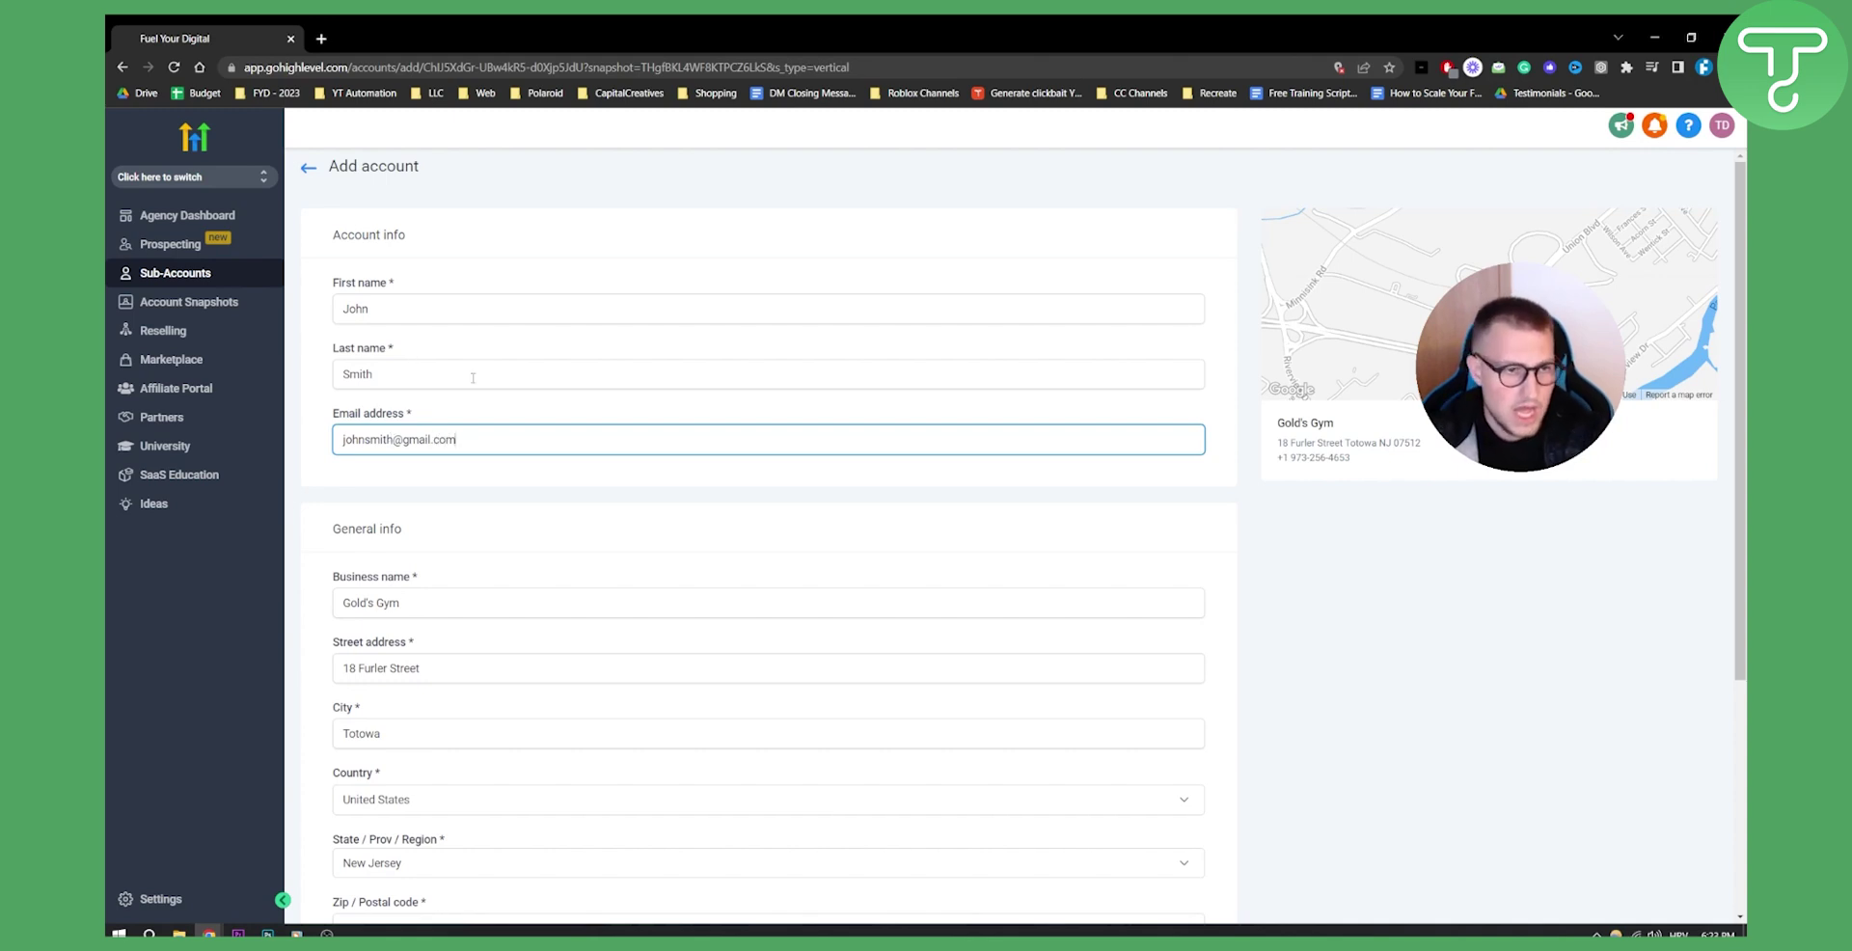
Set the time zone to GMT-08:00 America/Juneau (AKDT) and save the account
scroll(486, 387, down, 4)
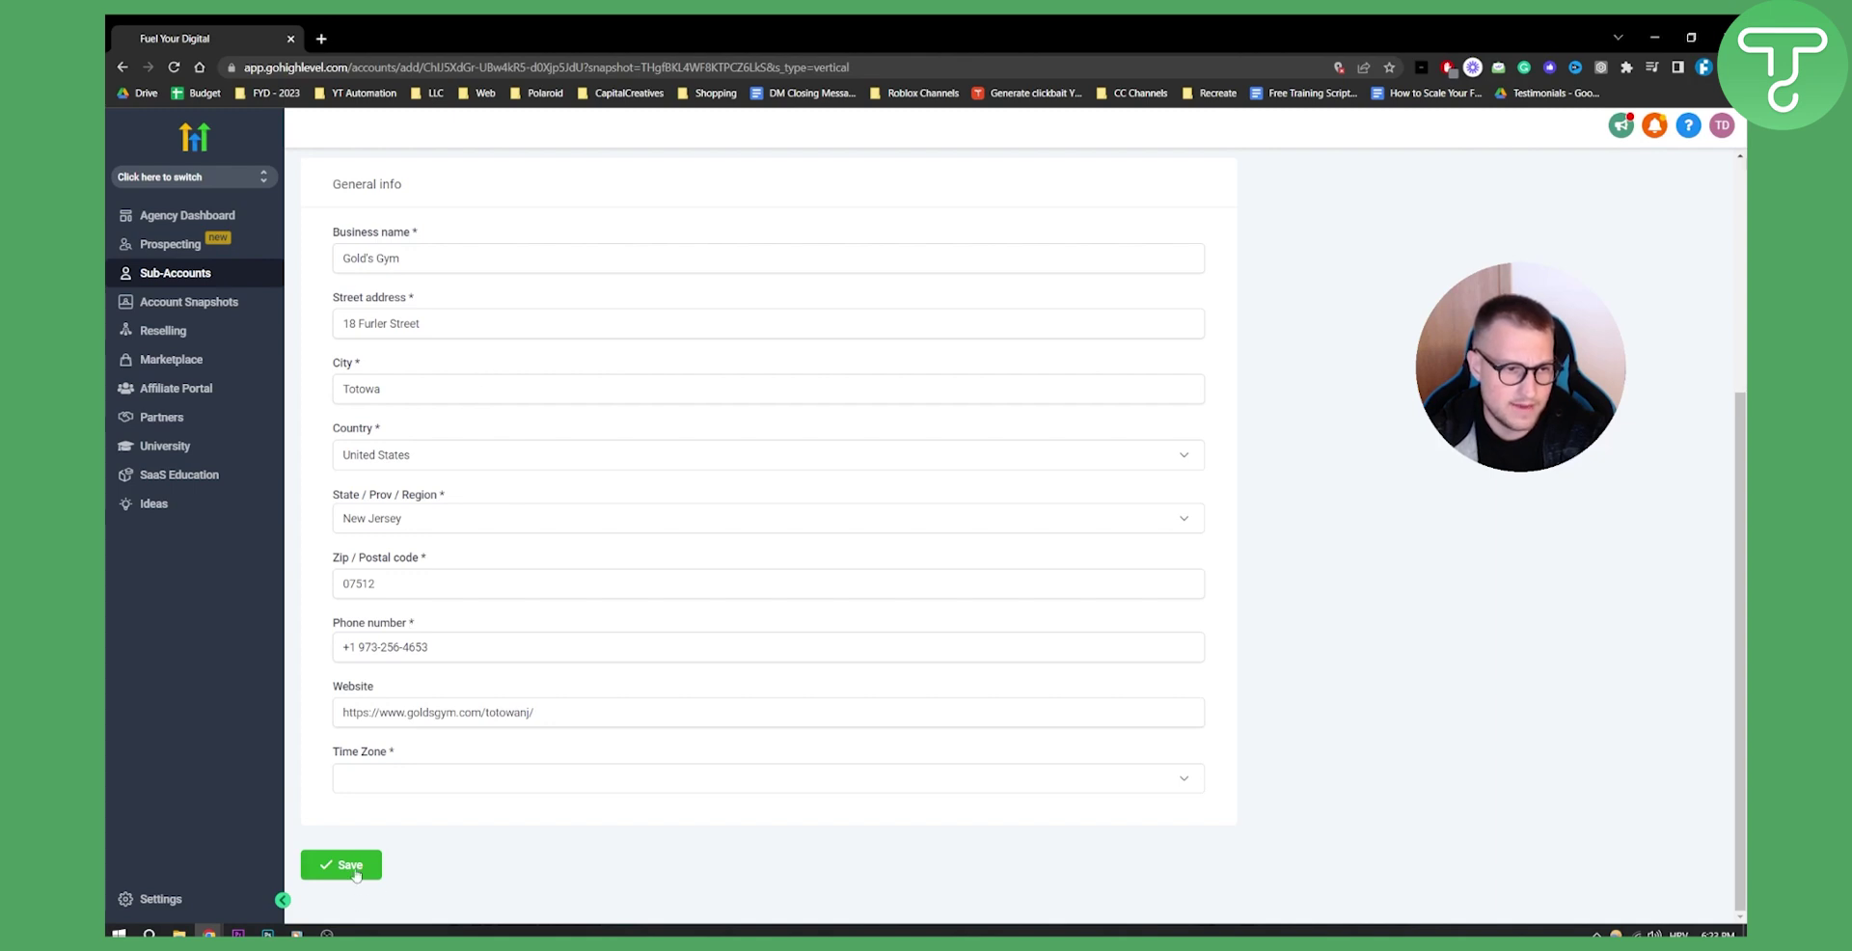
click(384, 783)
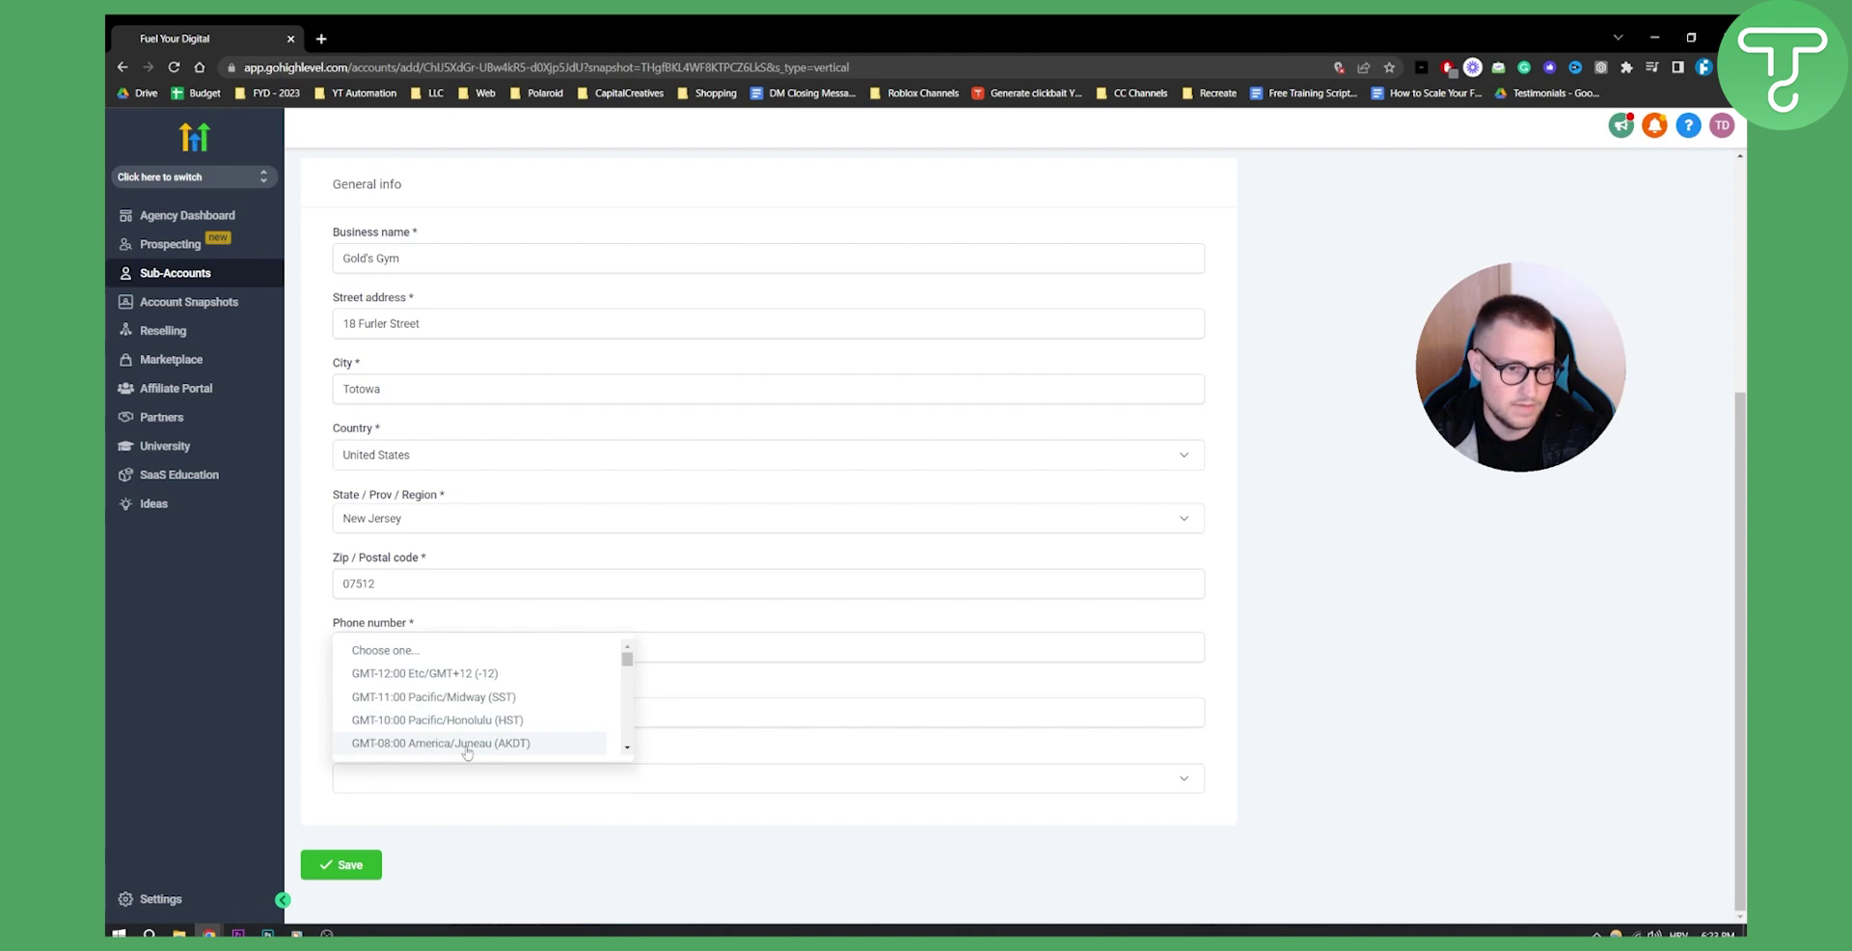
click(463, 745)
click(349, 874)
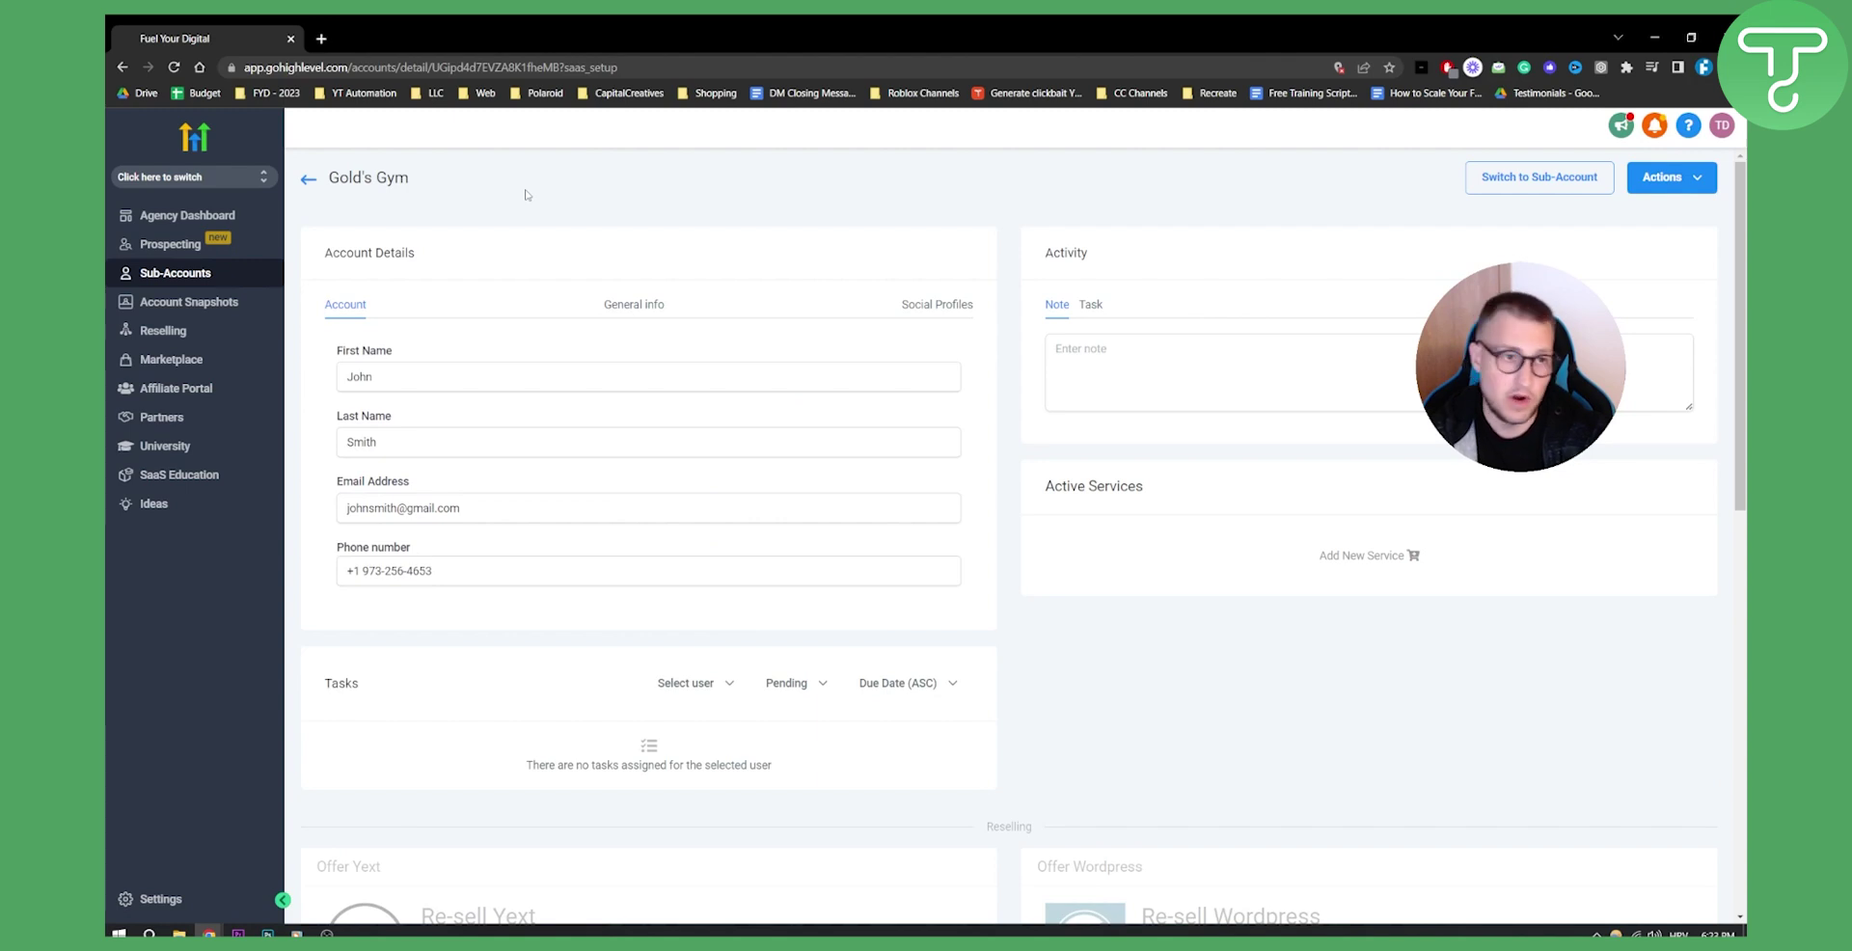
Review Gold's Gym's details, General info and empty Social Profiles fields, then the Actions list
scroll(682, 255, down, 2)
scroll(627, 290, up, 2)
scroll(549, 299, down, 3)
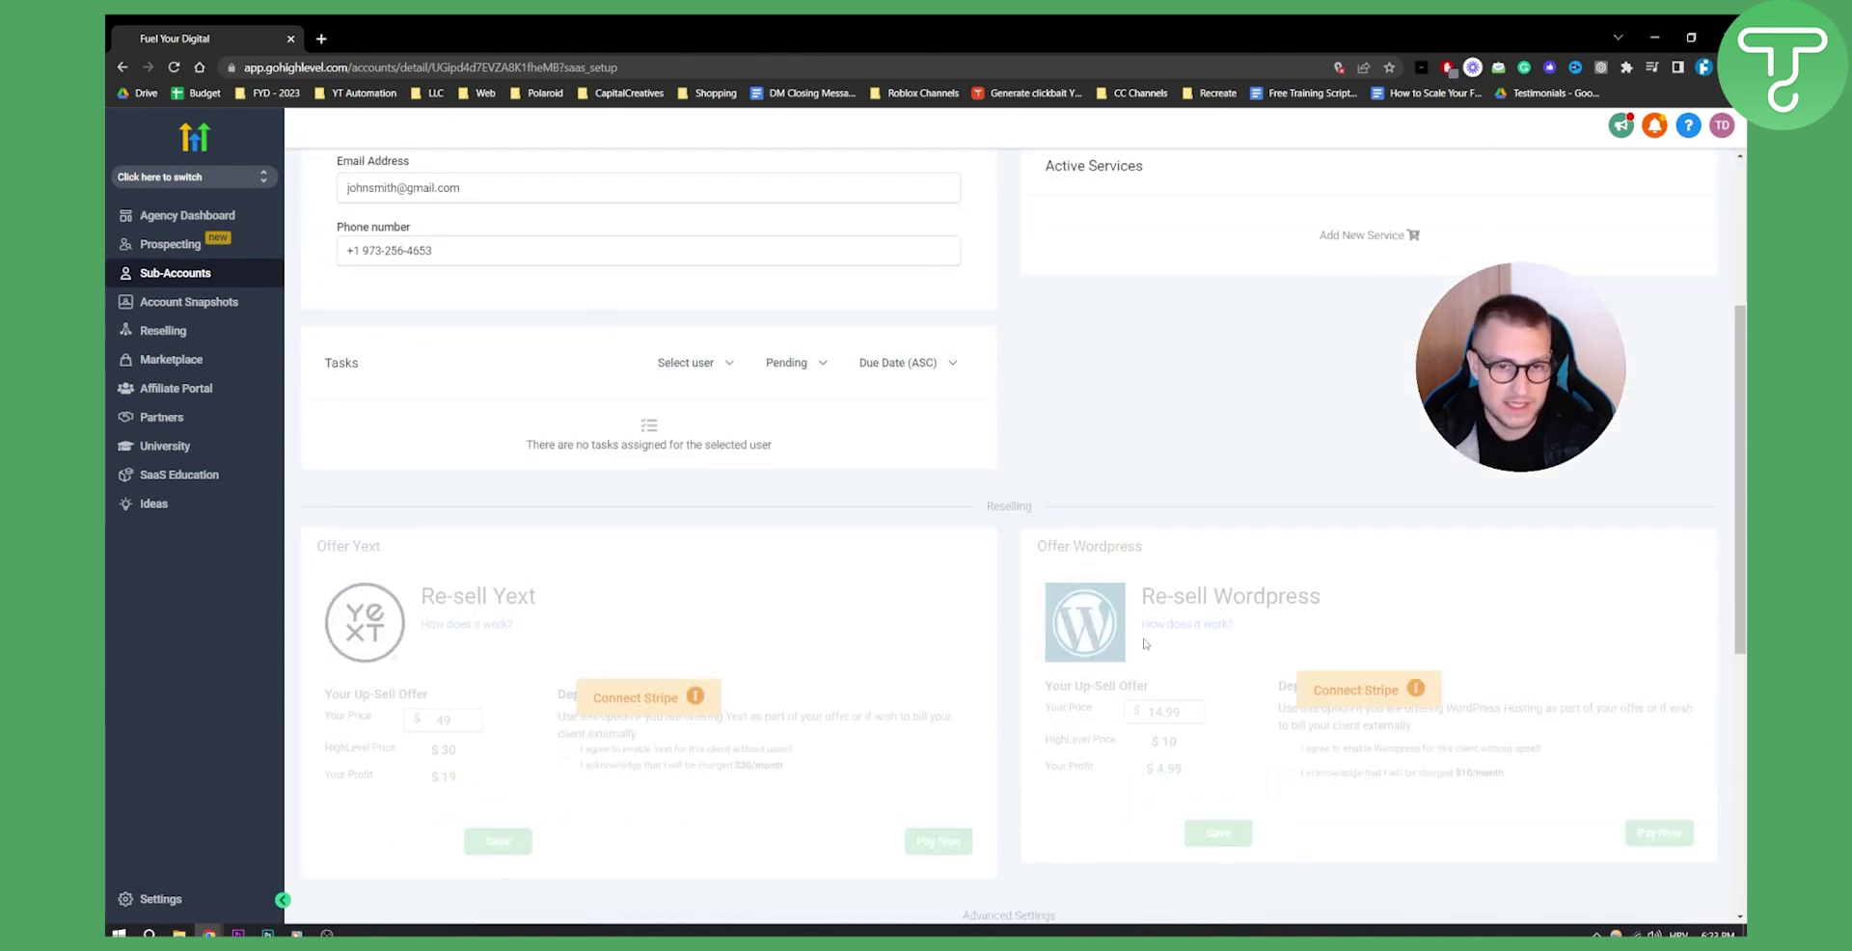
scroll(1090, 579, down, 1)
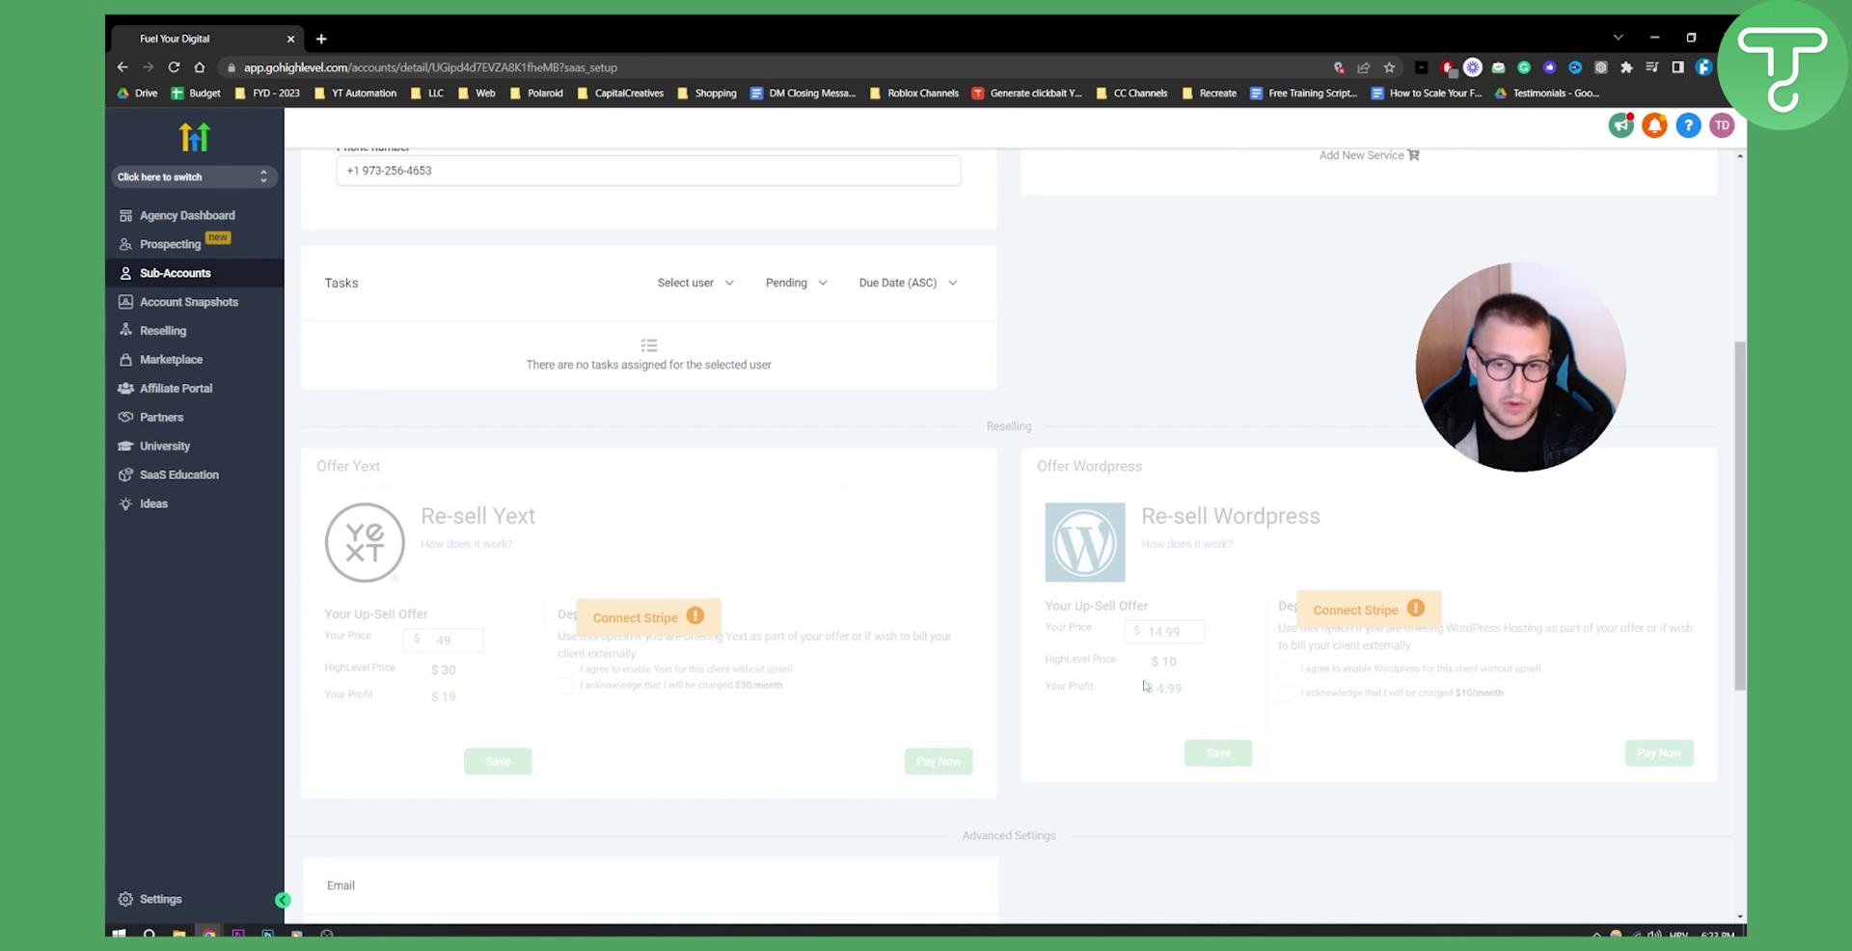
scroll(1076, 681, down, 3)
scroll(949, 634, down, 3)
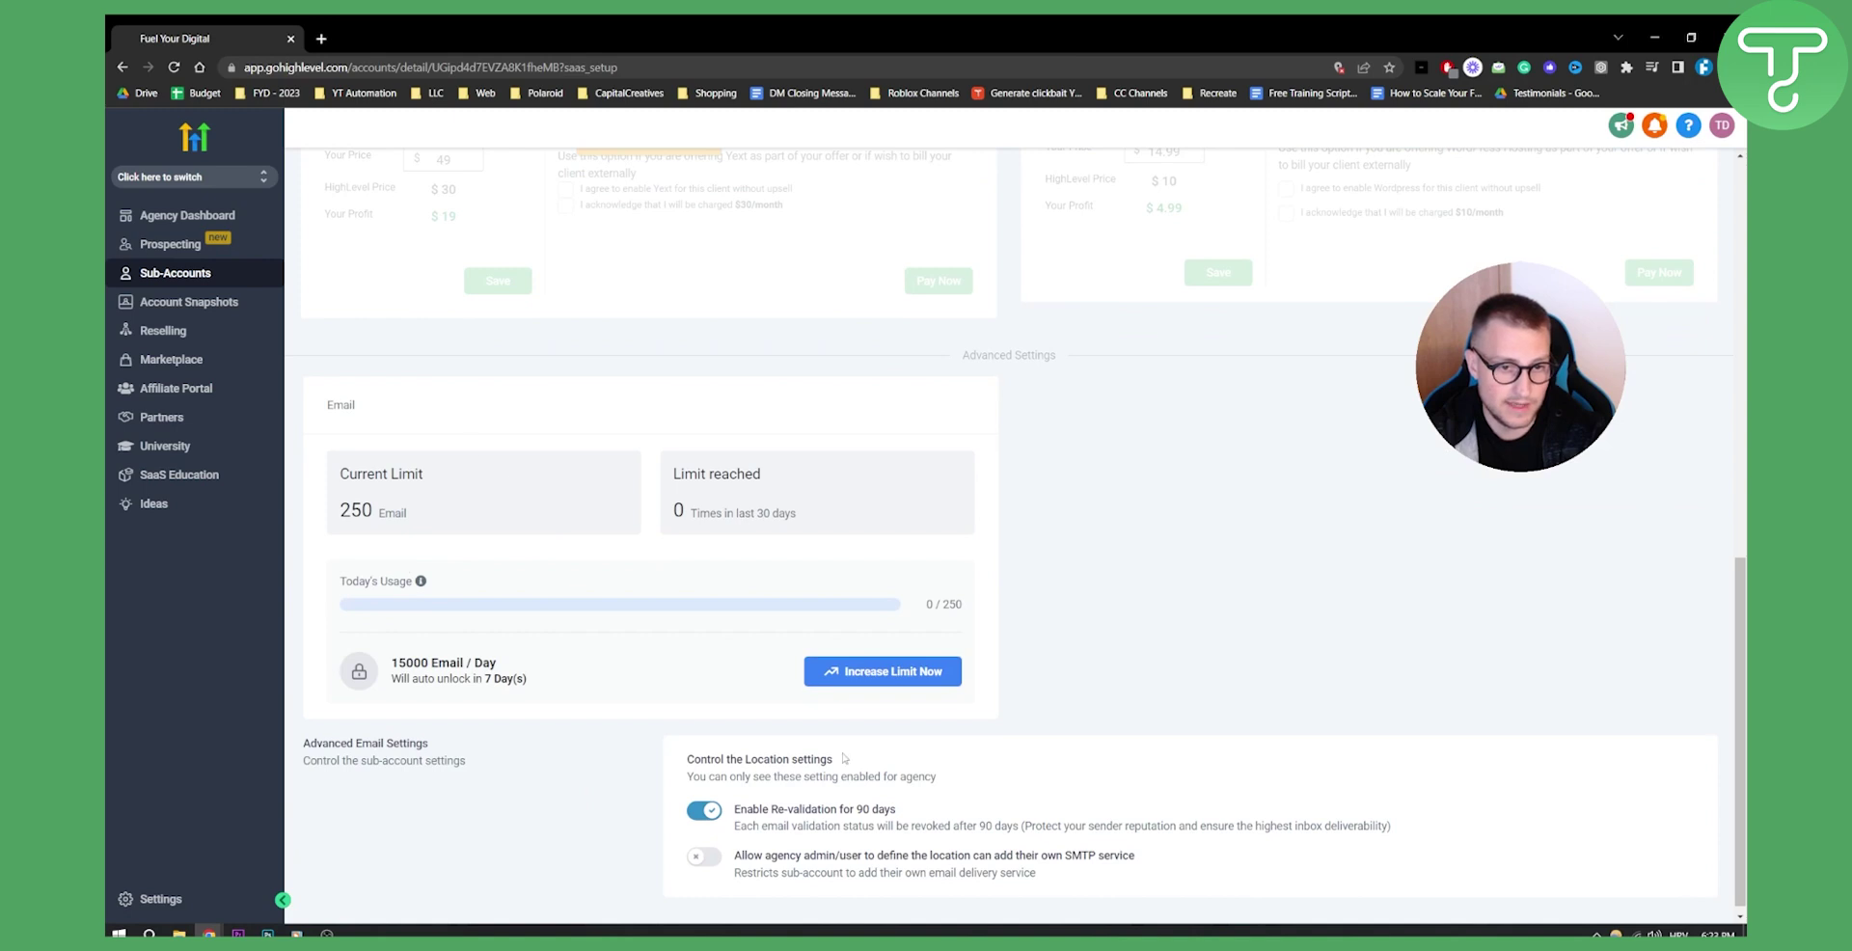
scroll(1274, 666, up, 10)
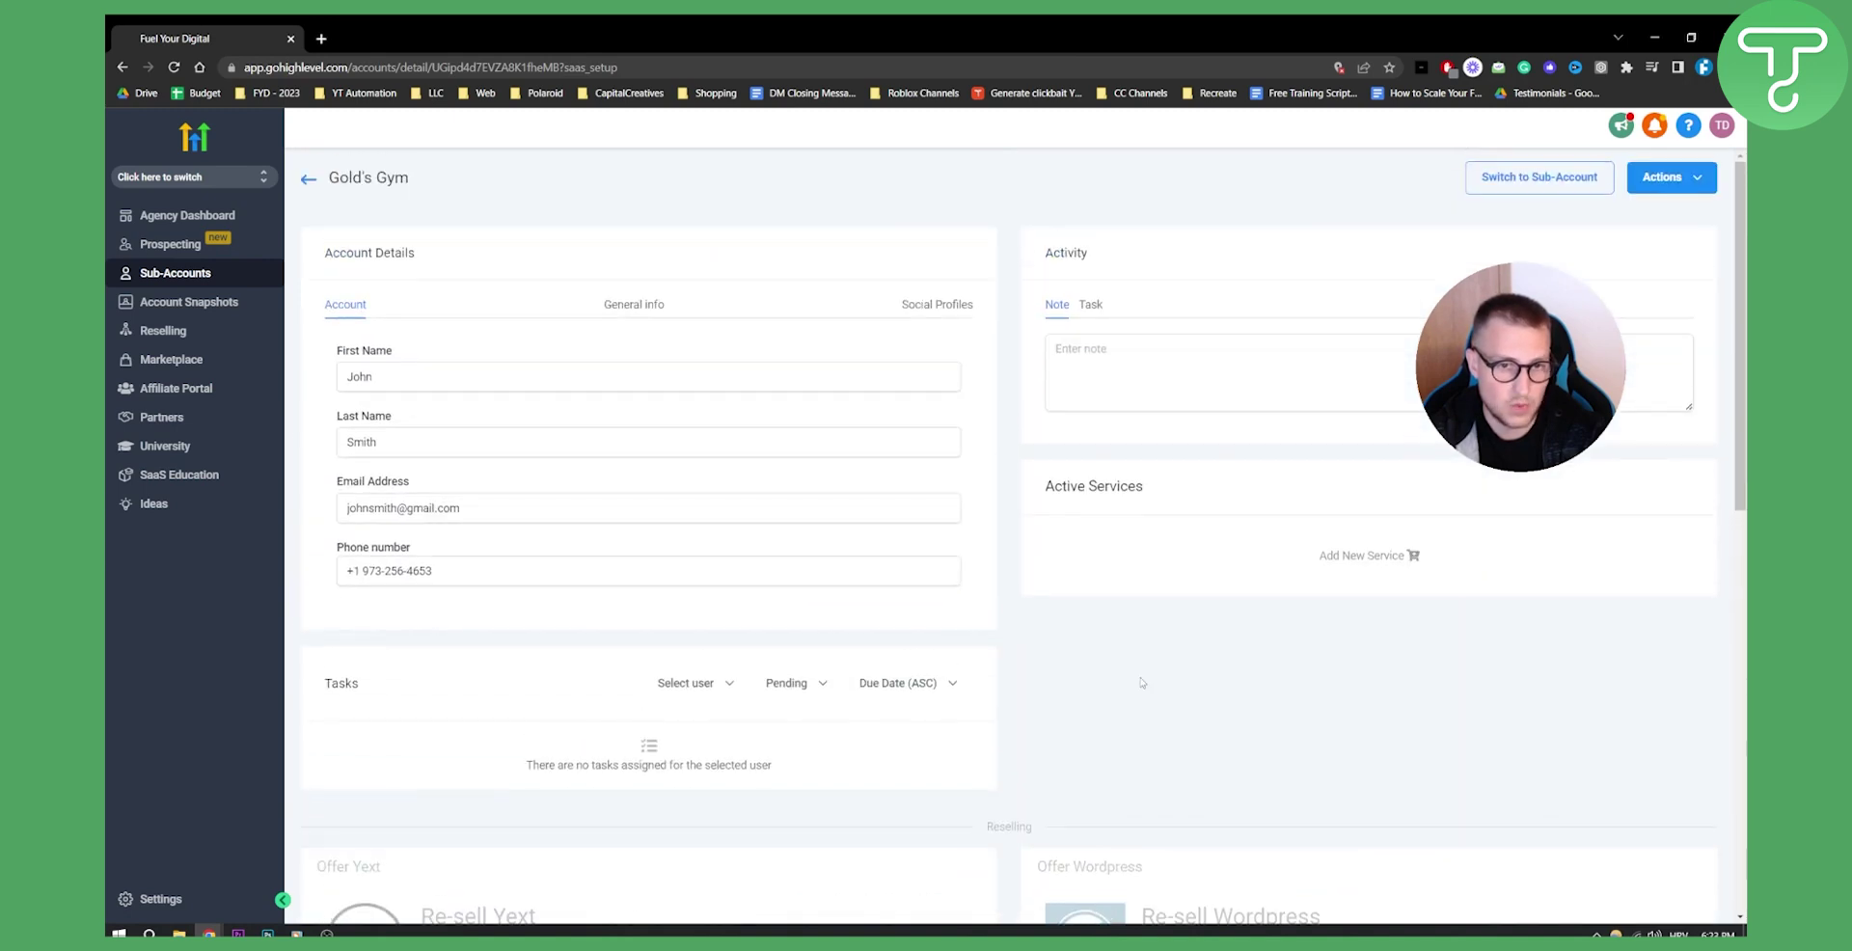
click(626, 311)
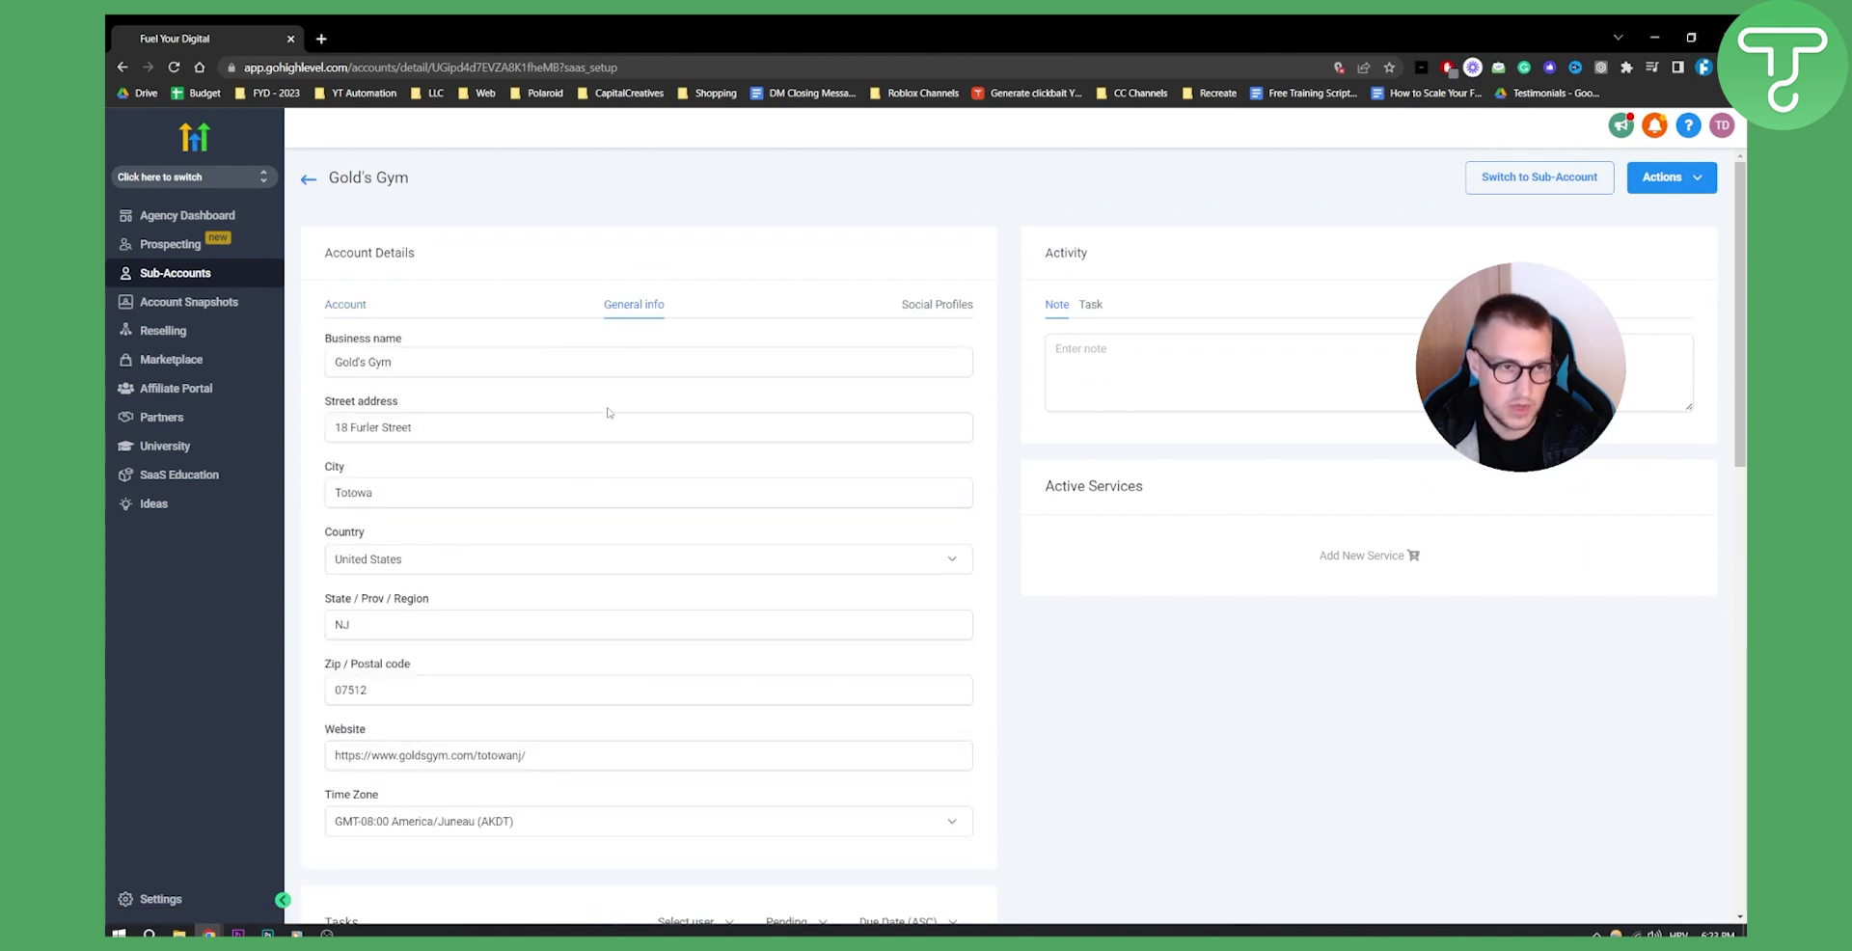
click(937, 307)
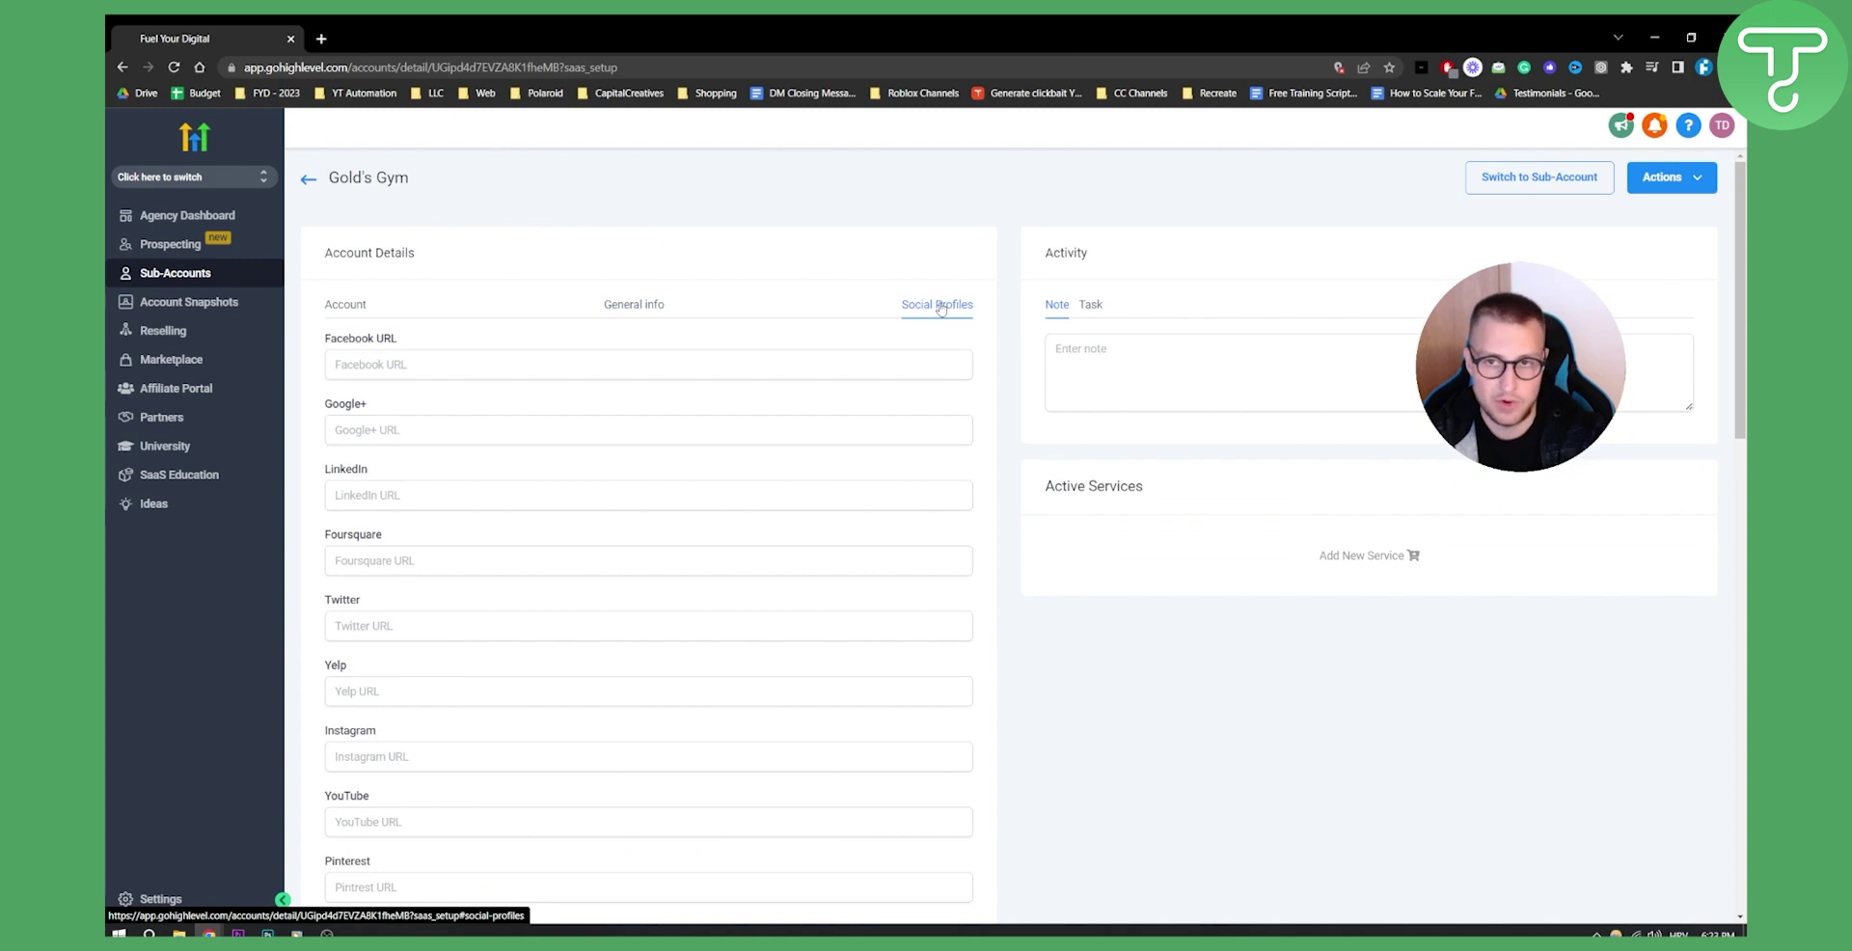
click(1665, 178)
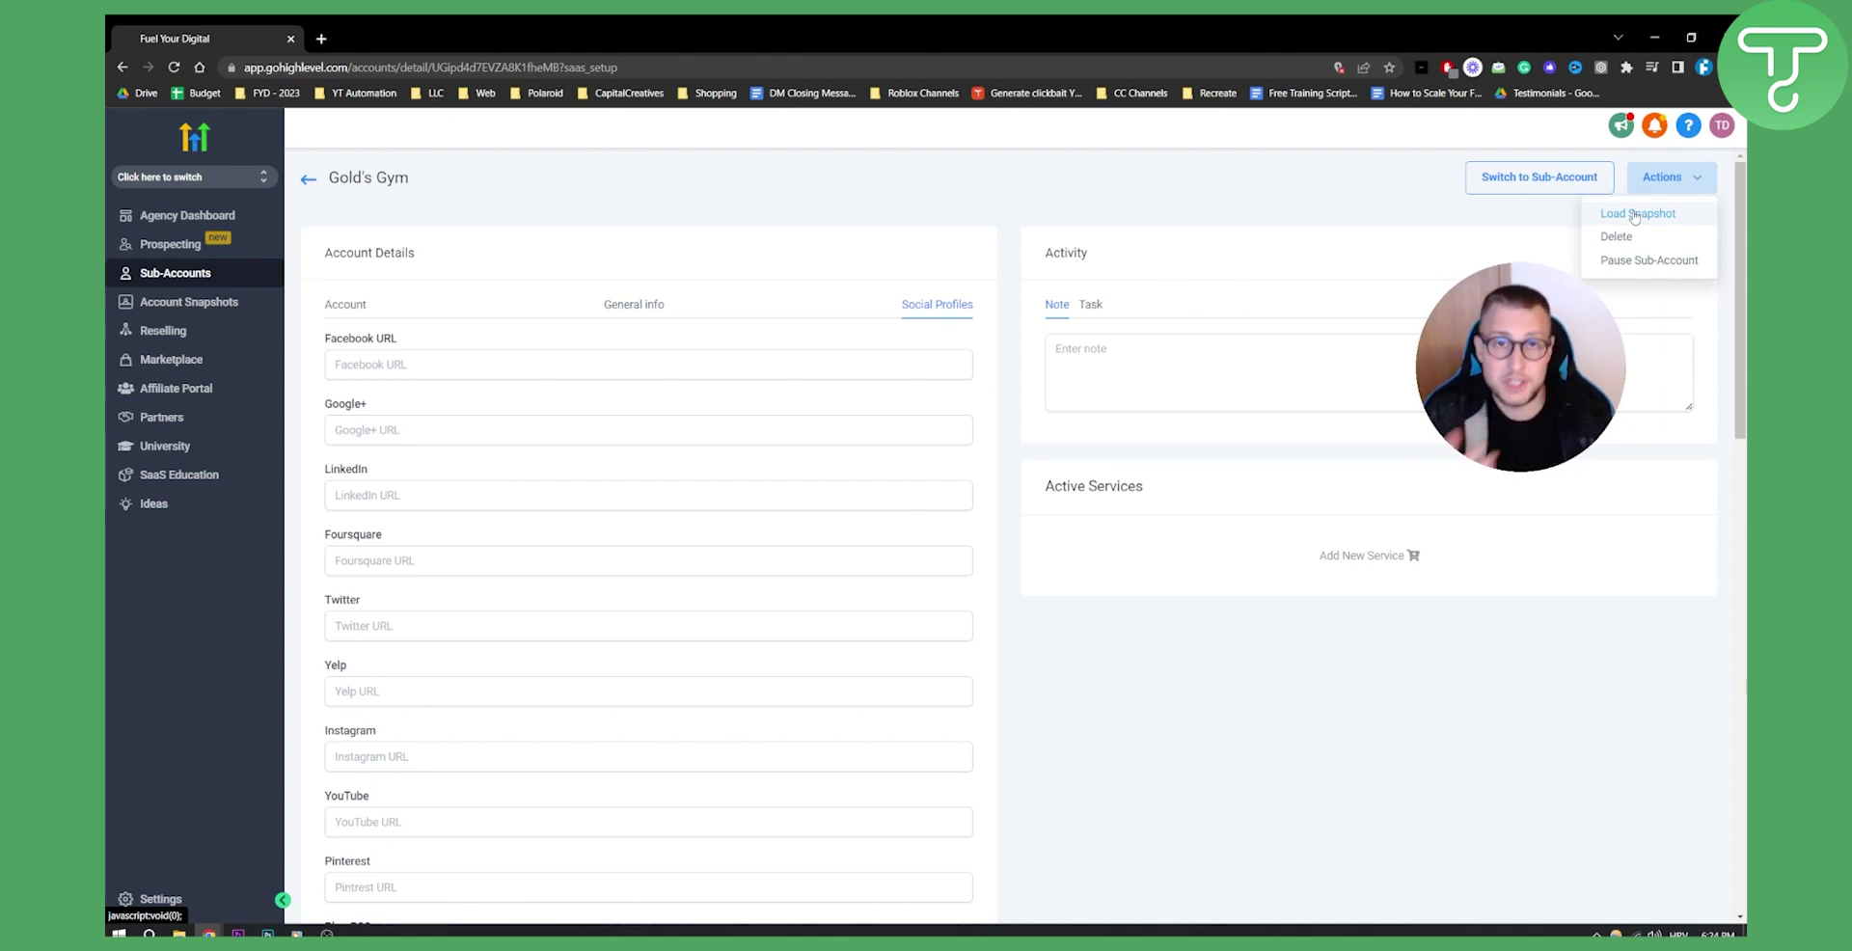
click(1635, 217)
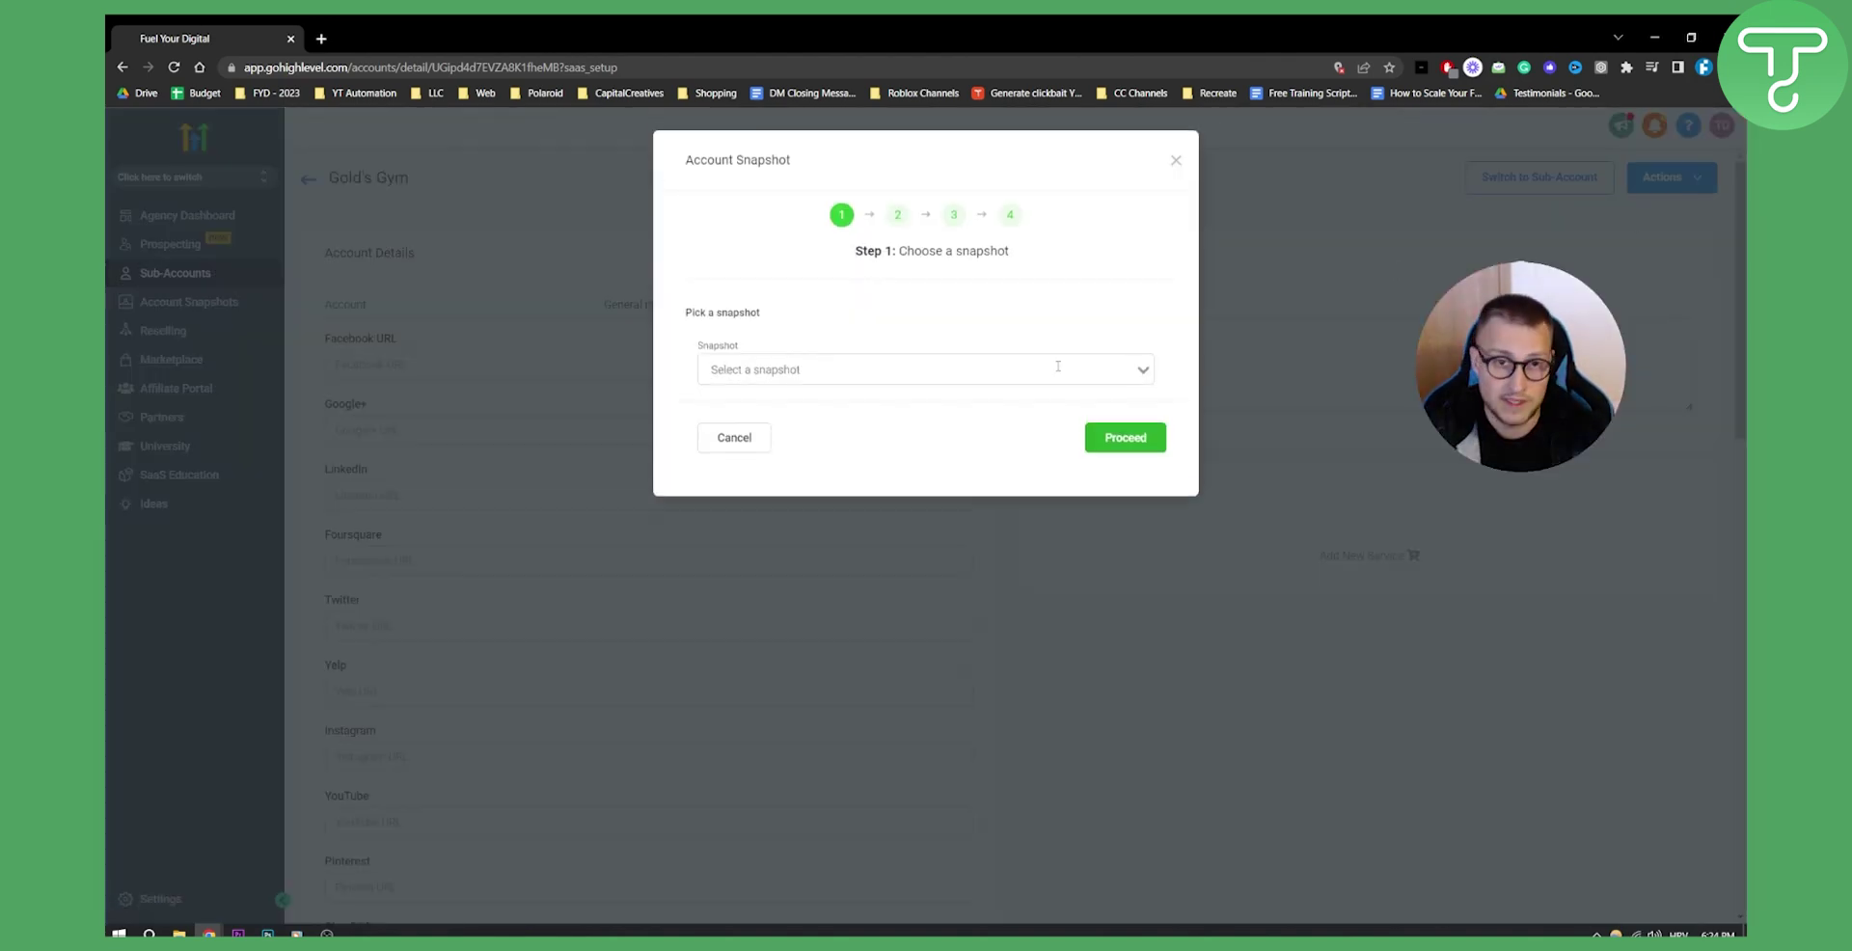
click(873, 367)
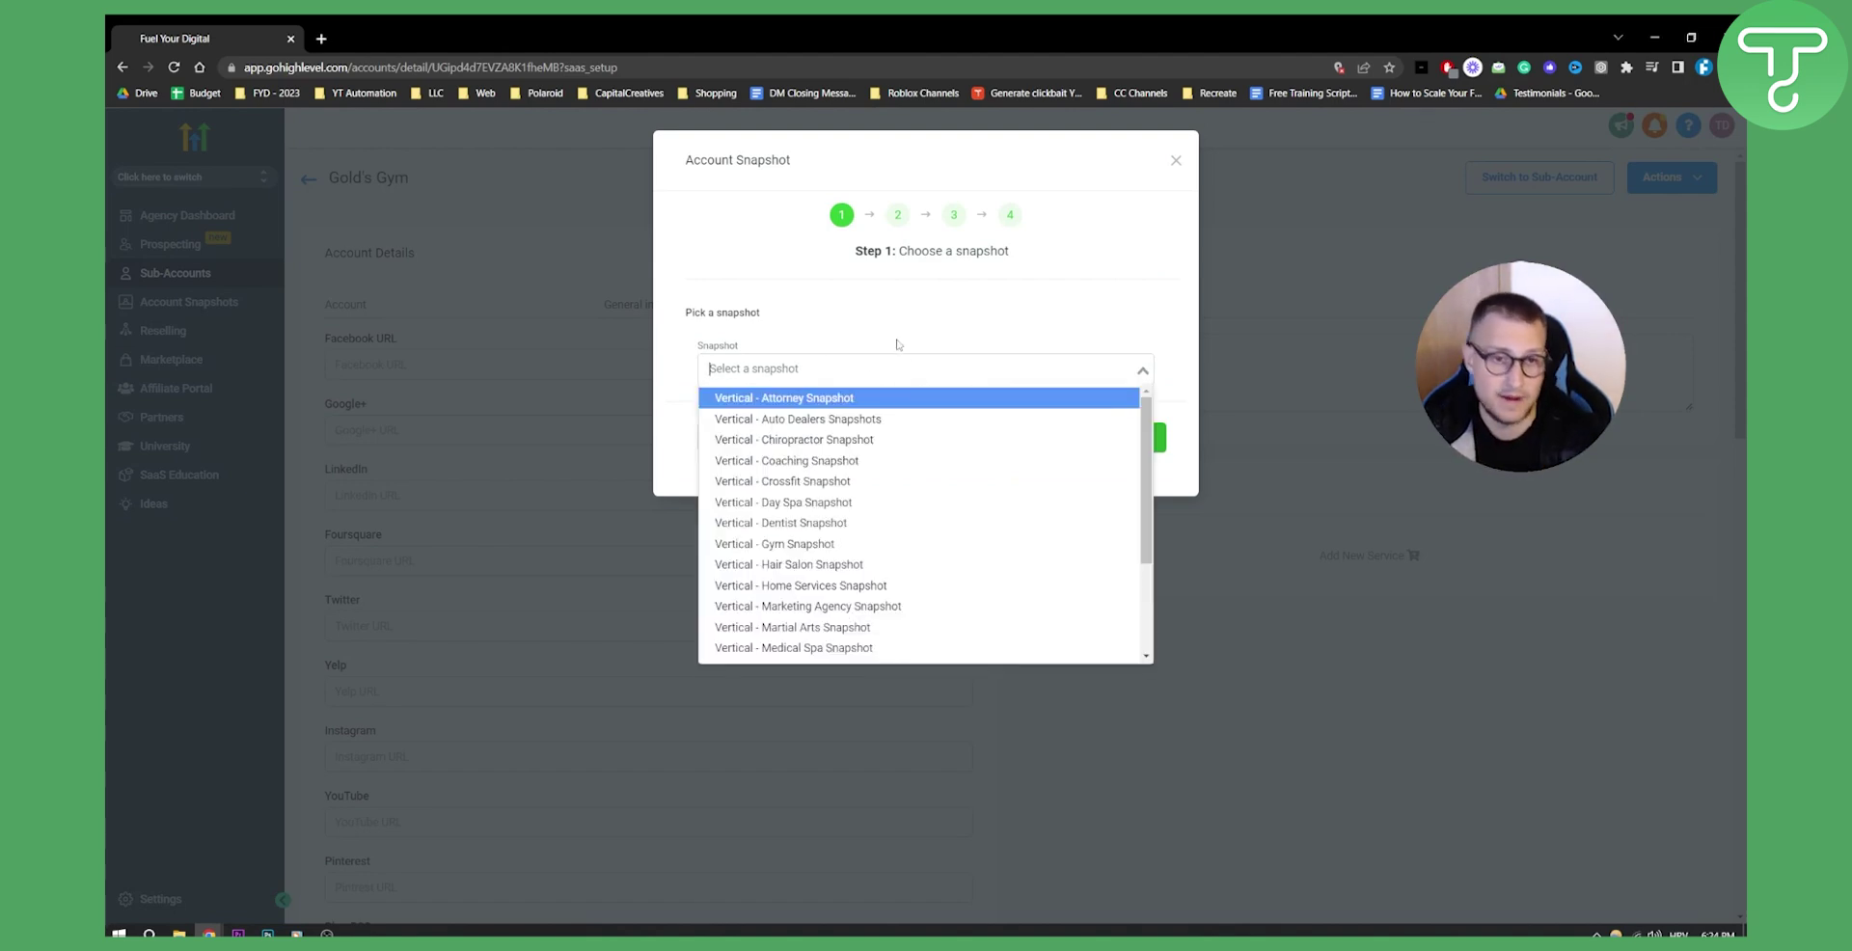
scroll(813, 459, down, 3)
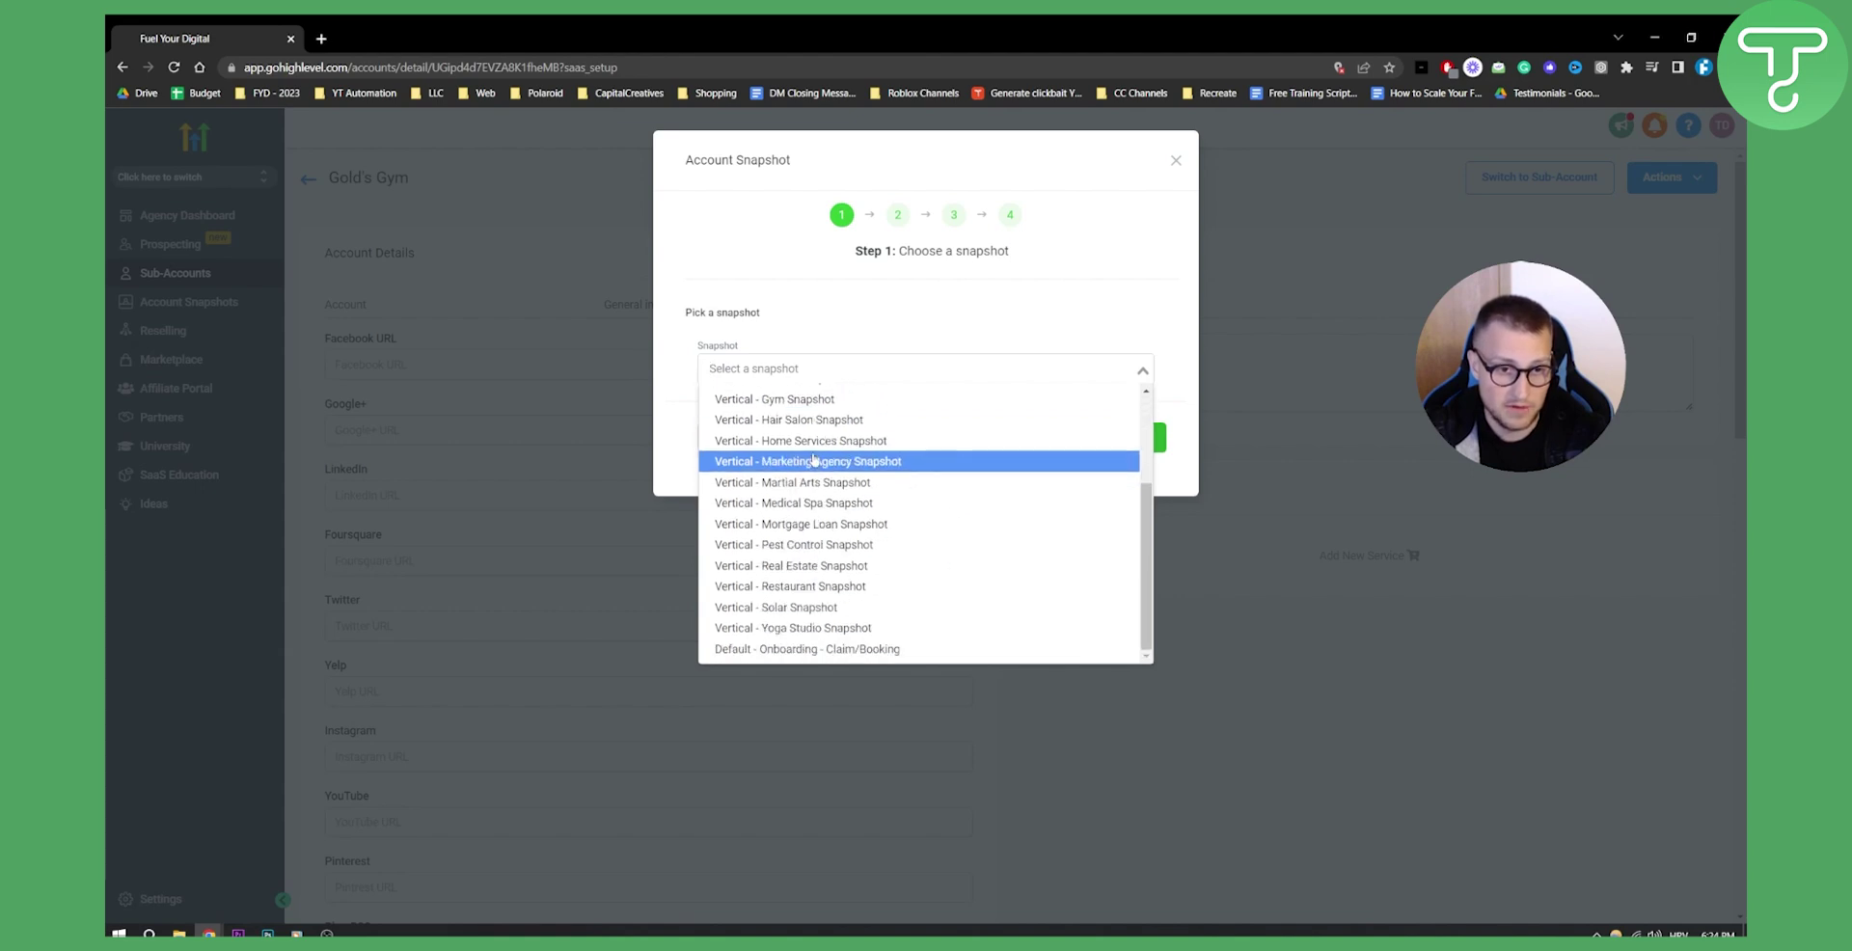
scroll(811, 478, up, 3)
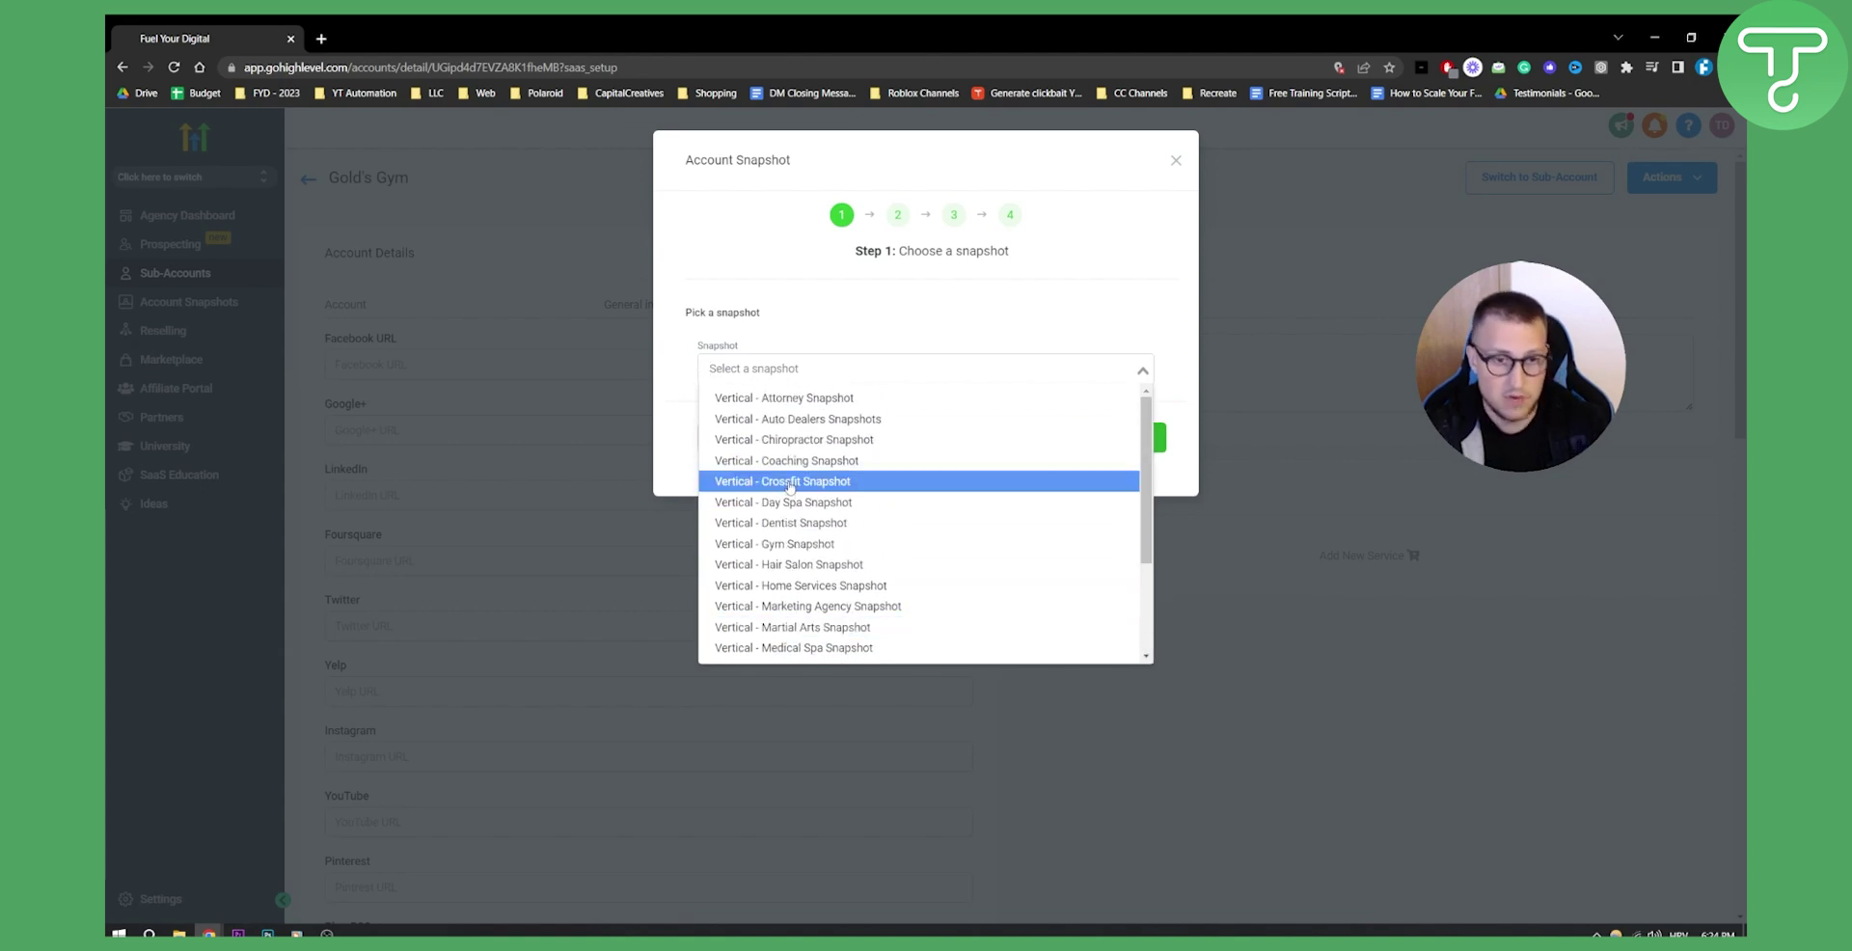
text(gym)
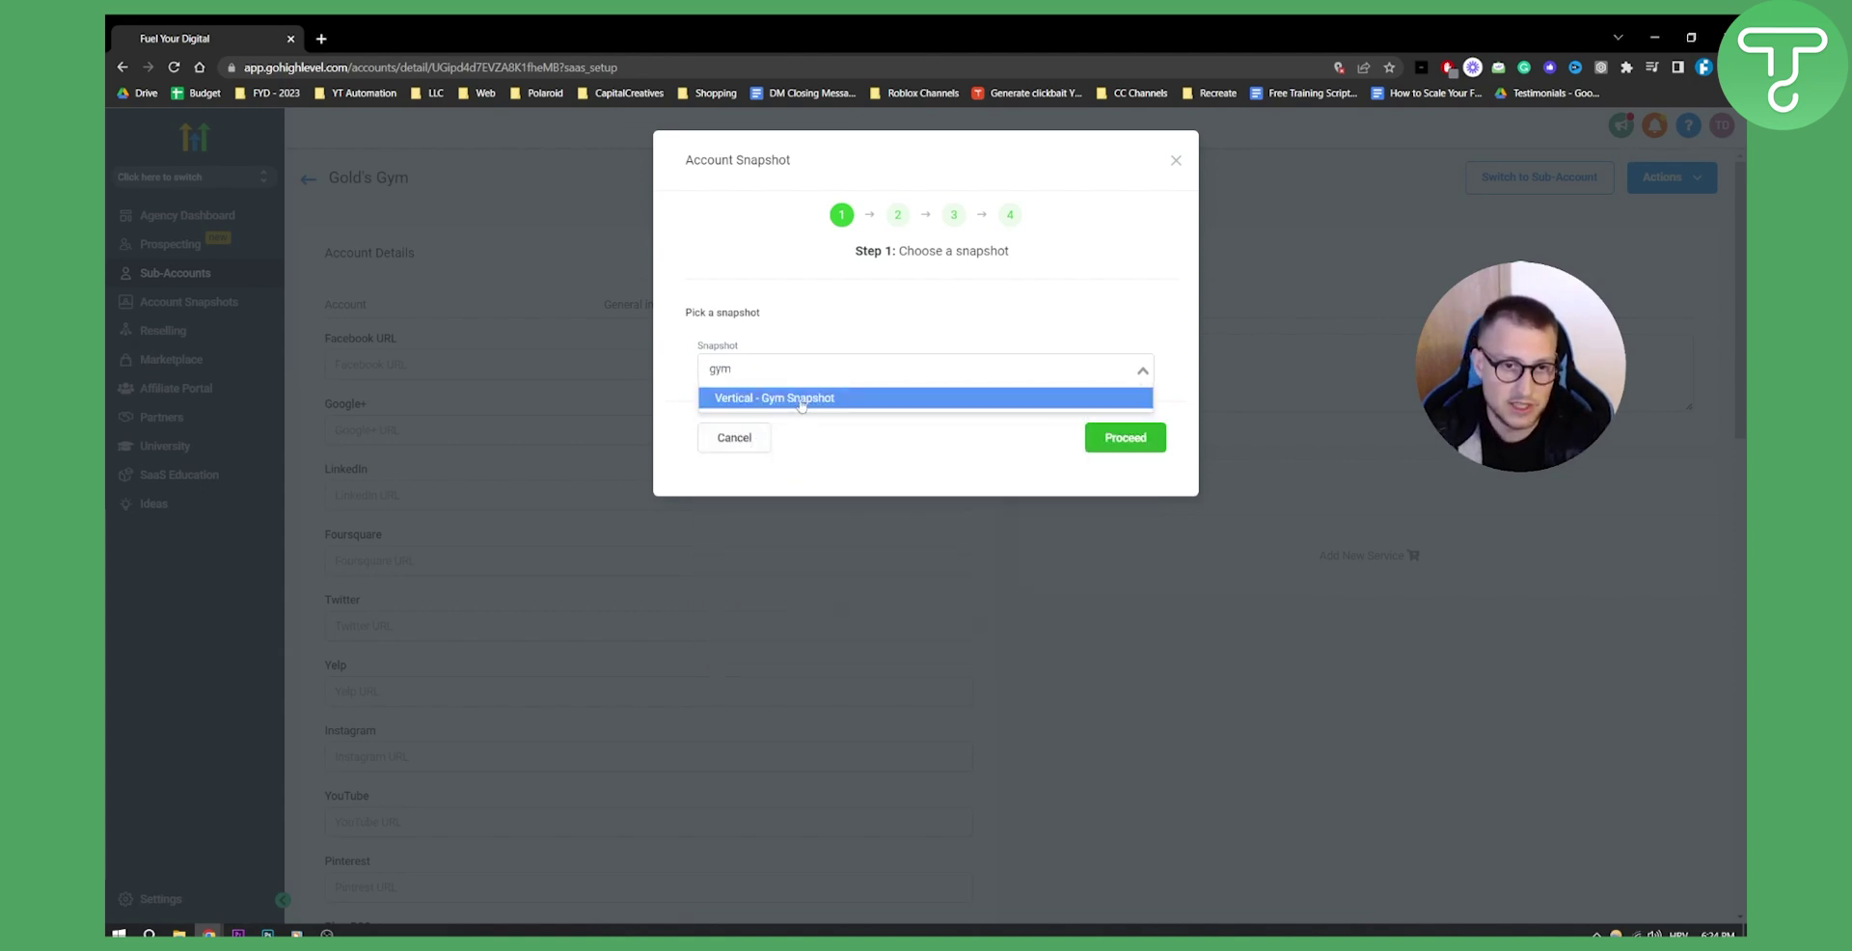
click(1176, 161)
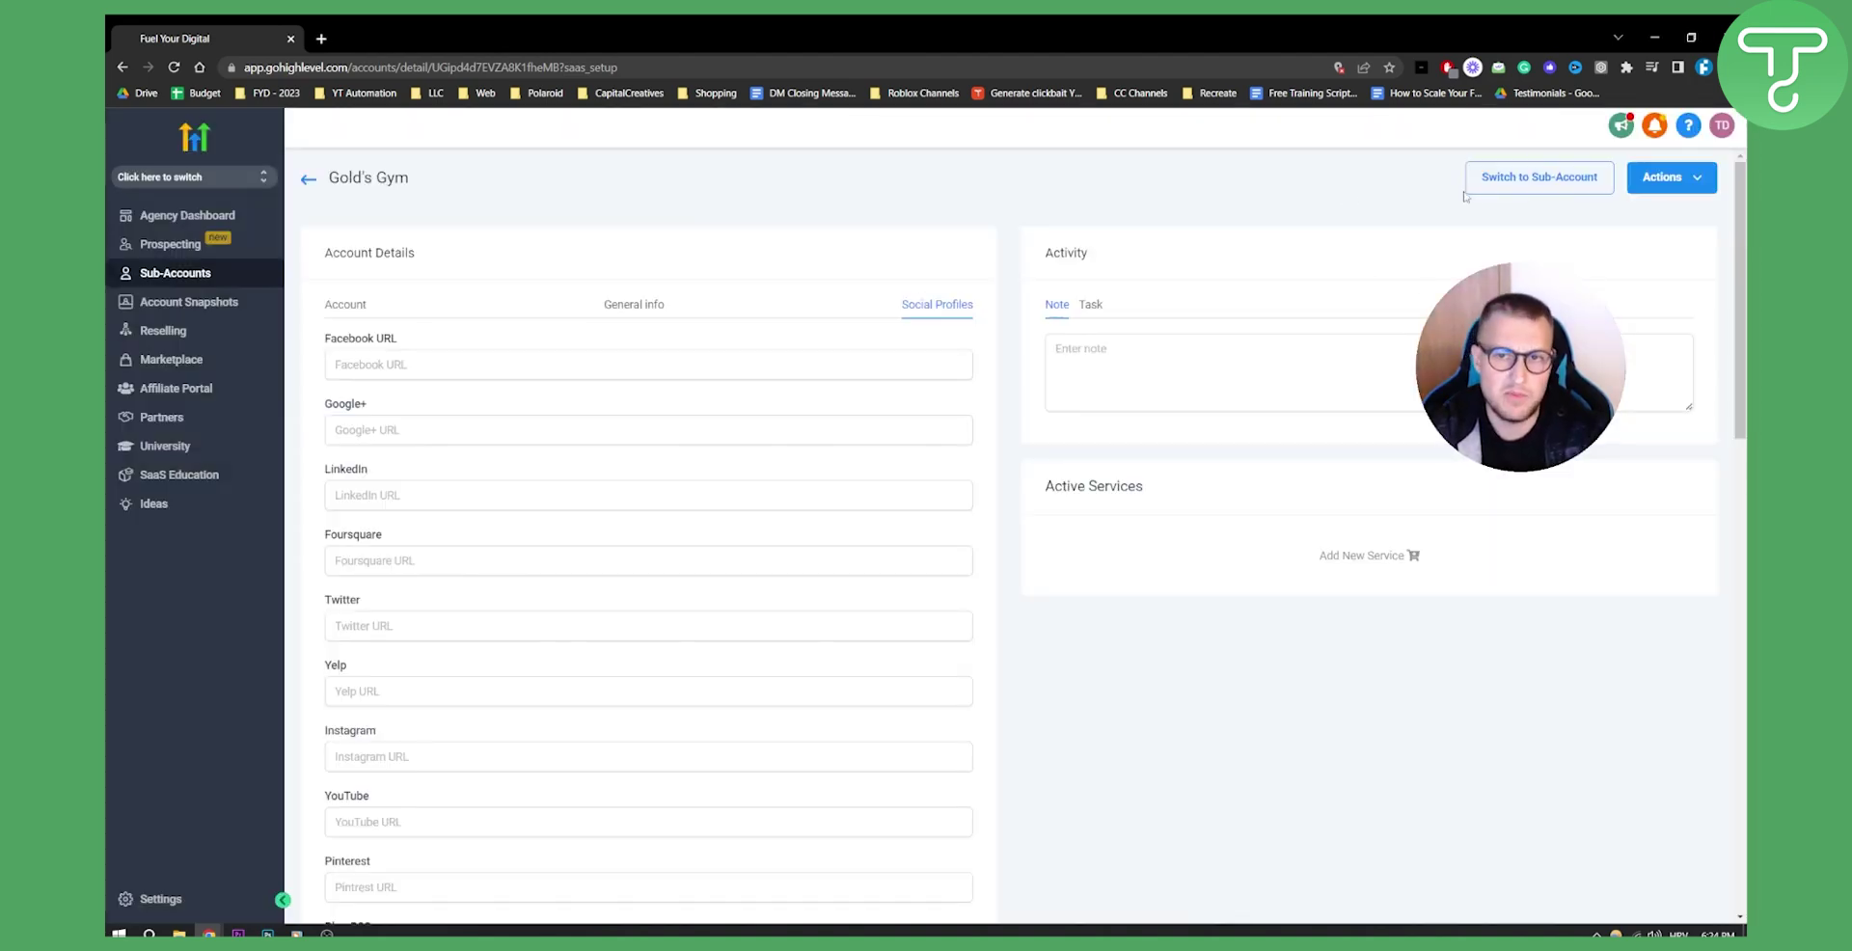
Switch into Gold's Gym – Totowa, NJ and review its 0 opportunities, $0.00 pipeline dashboard
click(1522, 180)
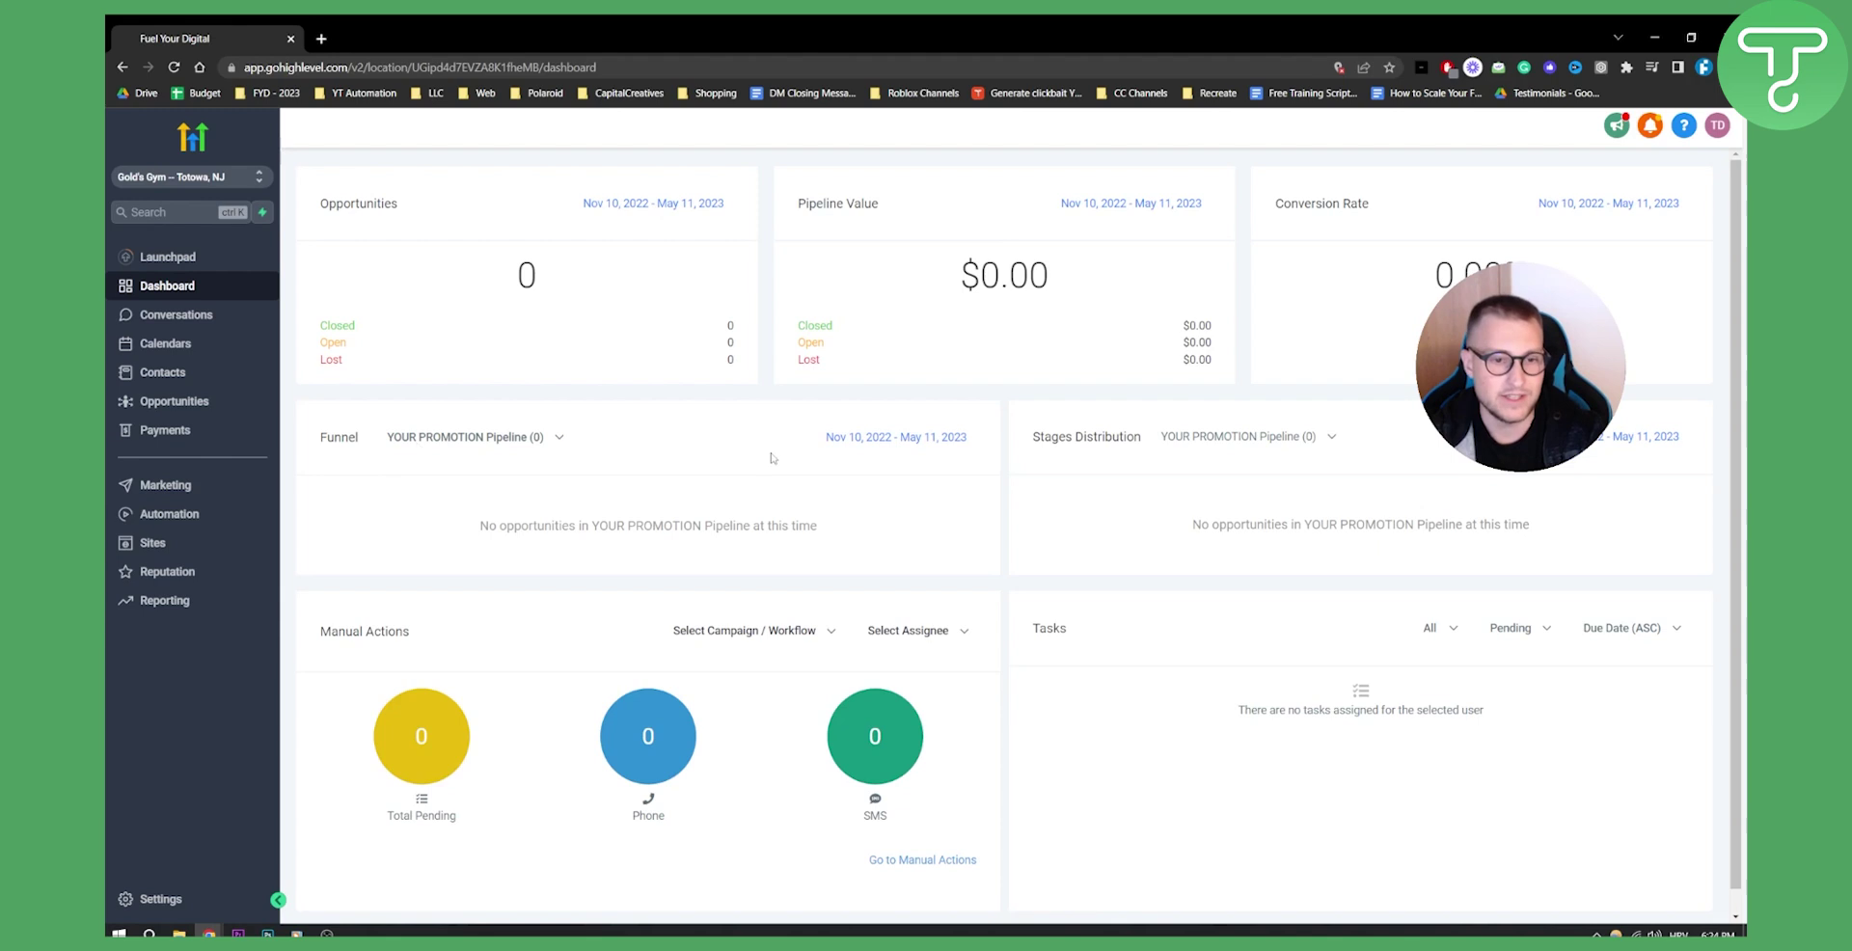
scroll(801, 460, down, 1)
scroll(813, 462, up, 1)
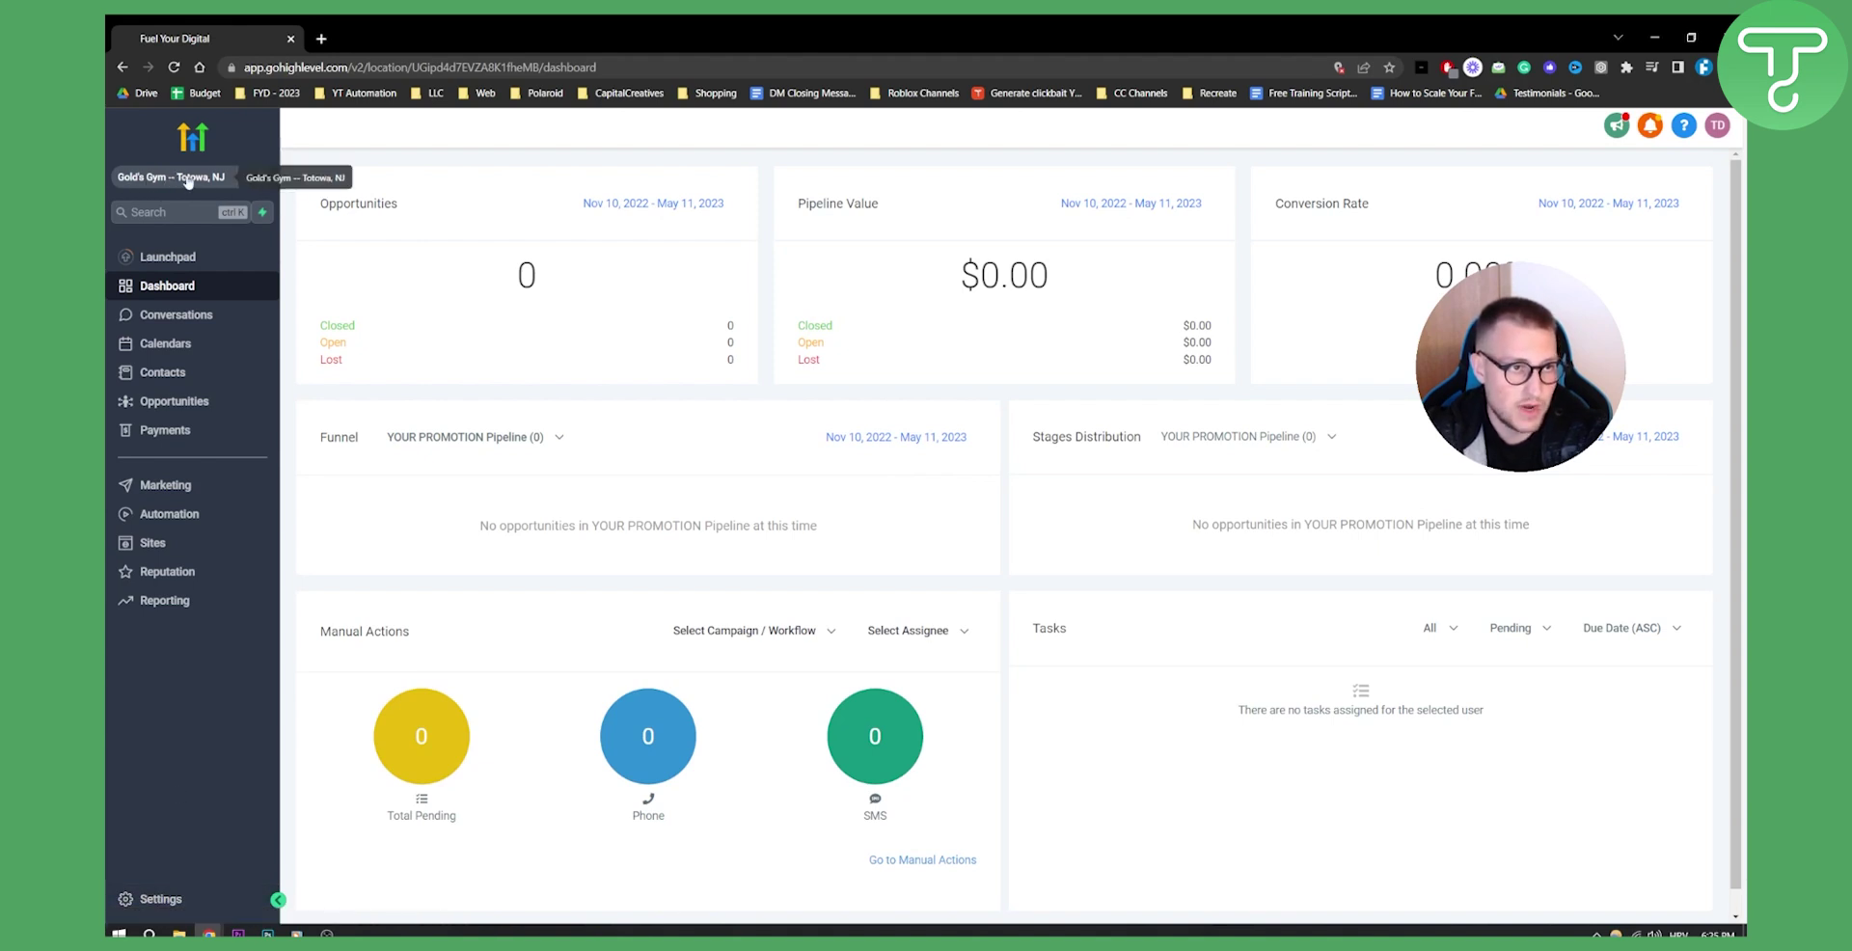
From the sub-account's Settings > My Staff, start a new employee's User Info form
click(155, 898)
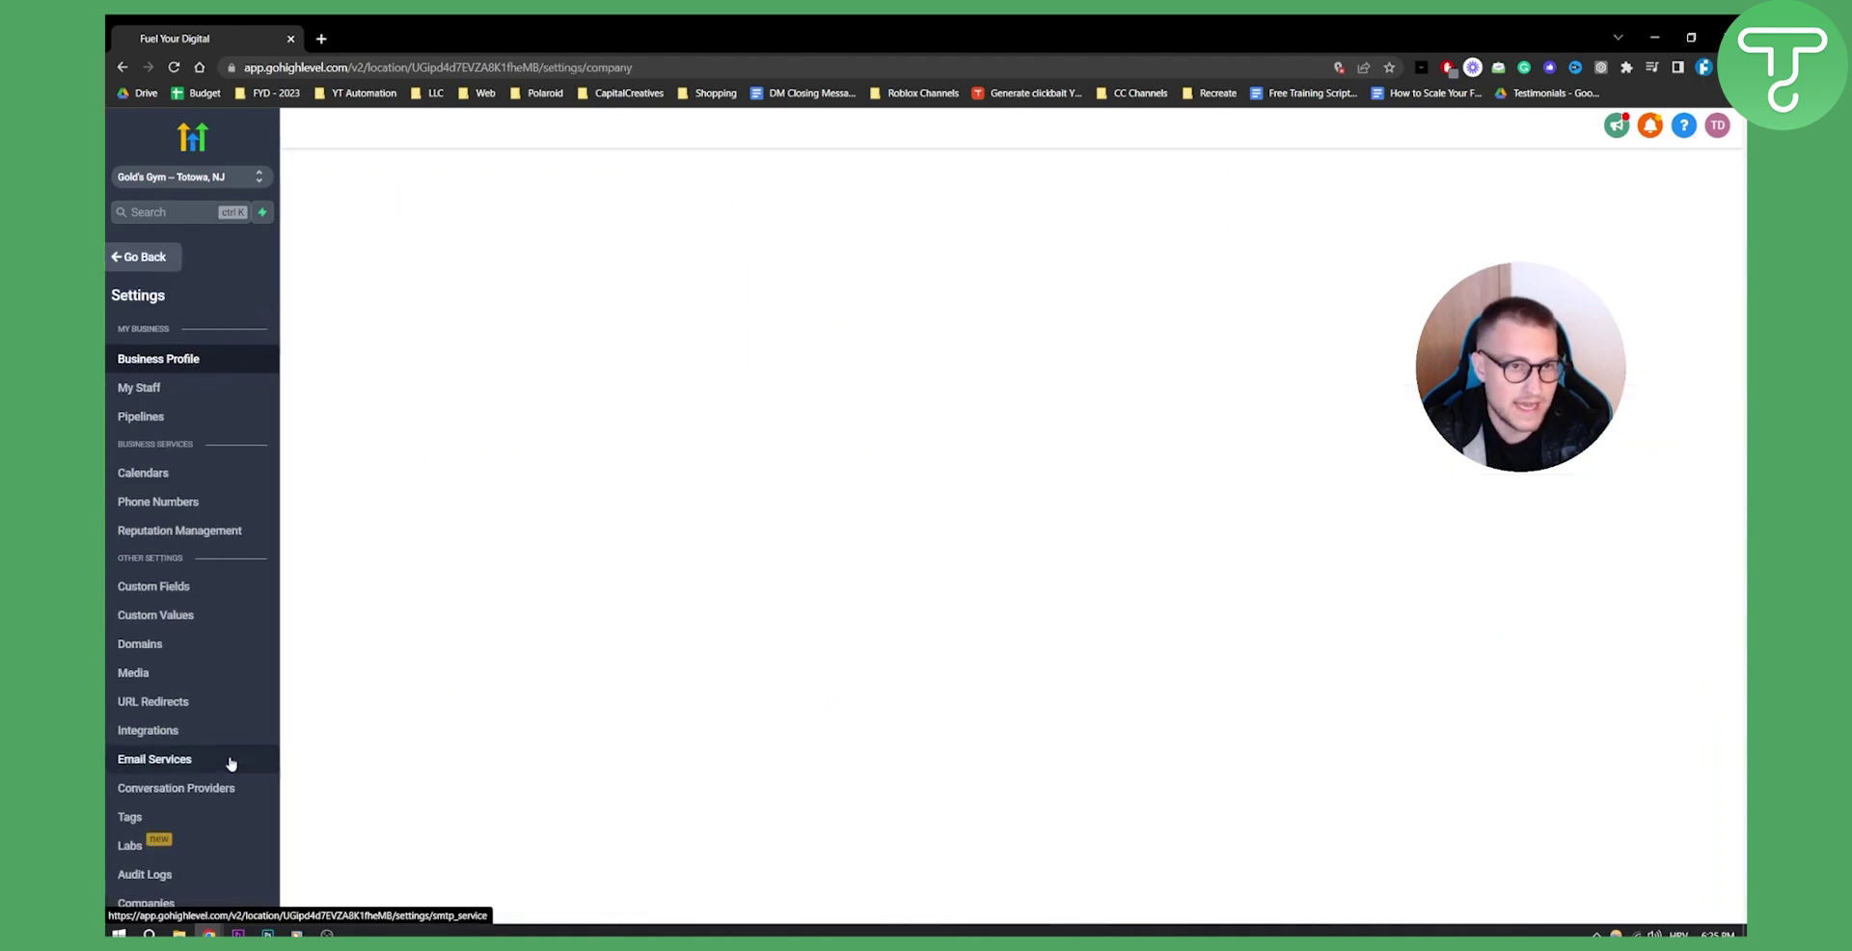
click(158, 386)
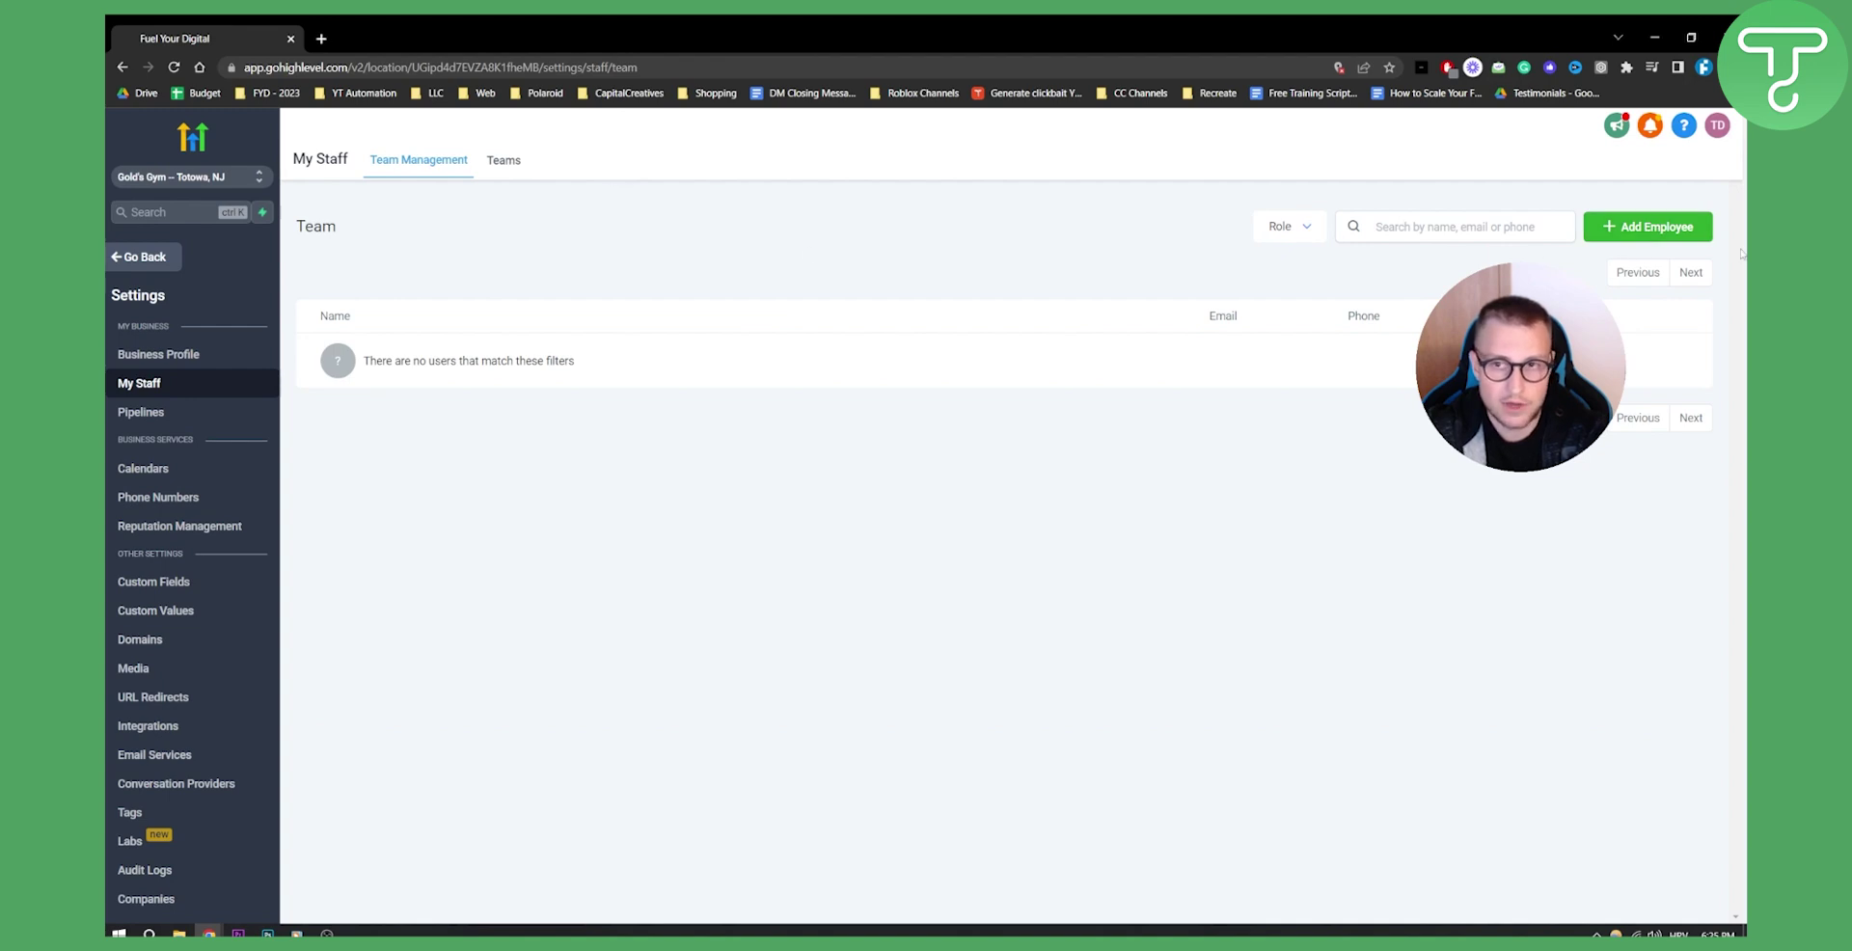
click(1655, 241)
click(723, 243)
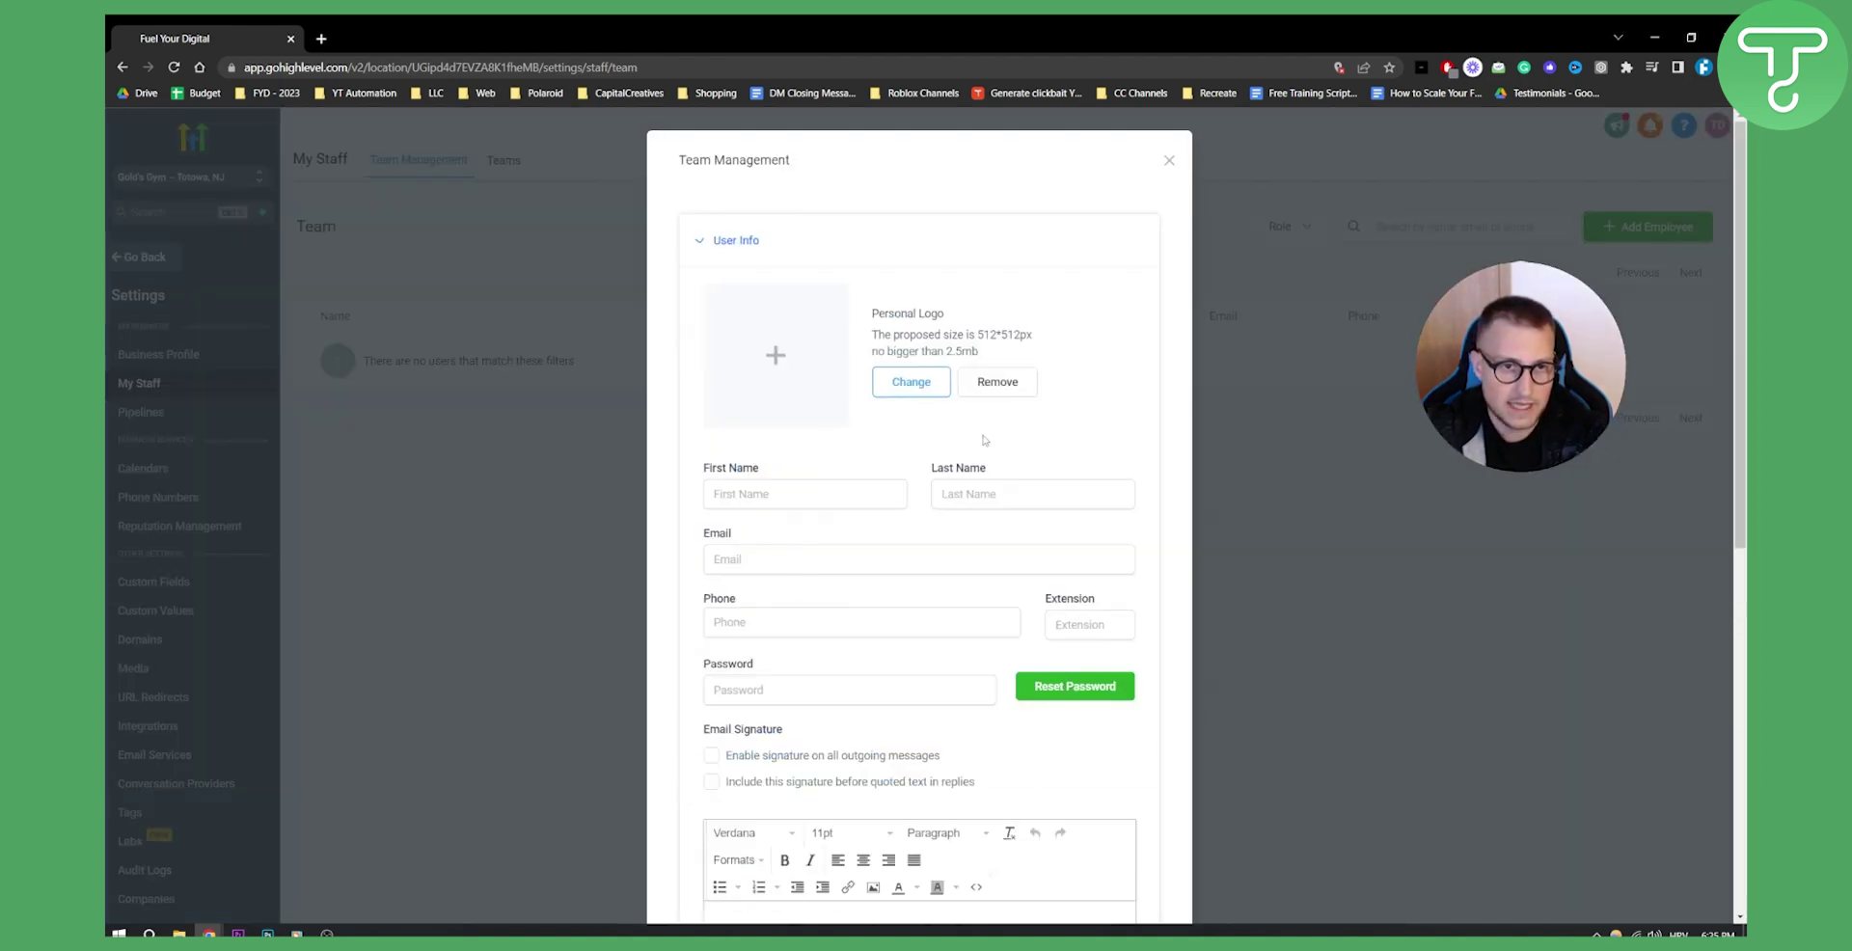
Look over the blank employee form and collapse the User Info section
scroll(824, 377, down, 1)
scroll(825, 377, down, 3)
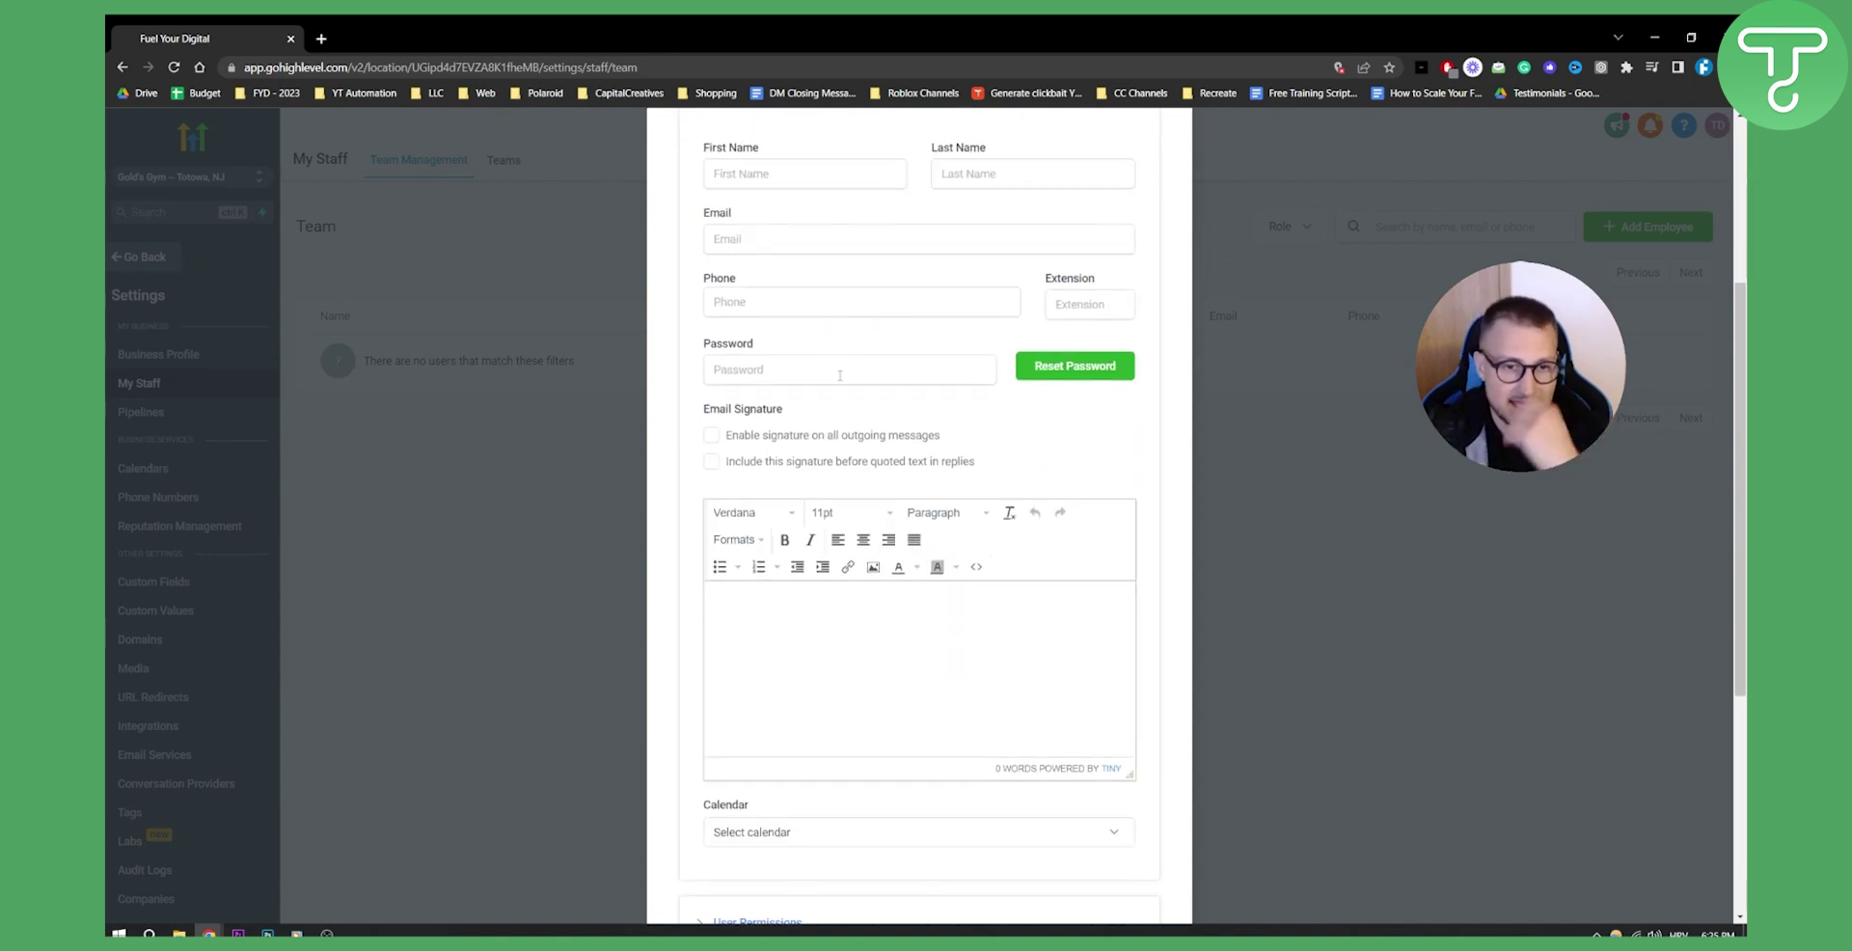
scroll(849, 385, up, 4)
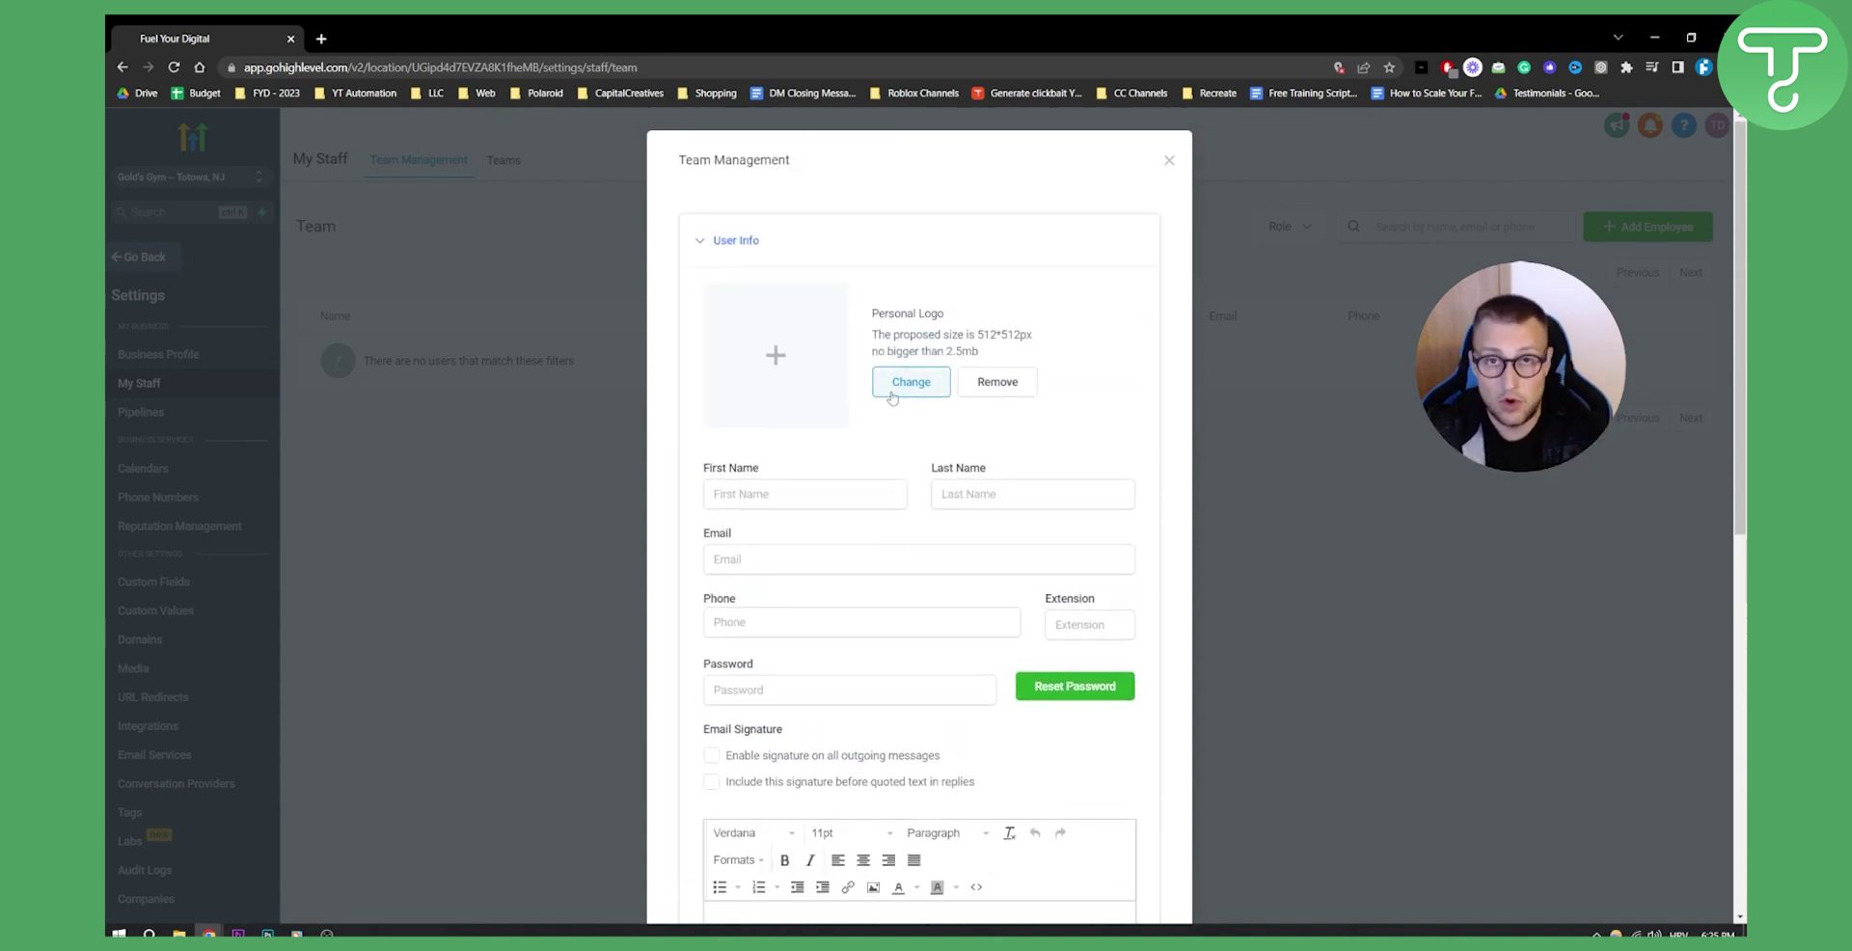
scroll(849, 400, down, 1)
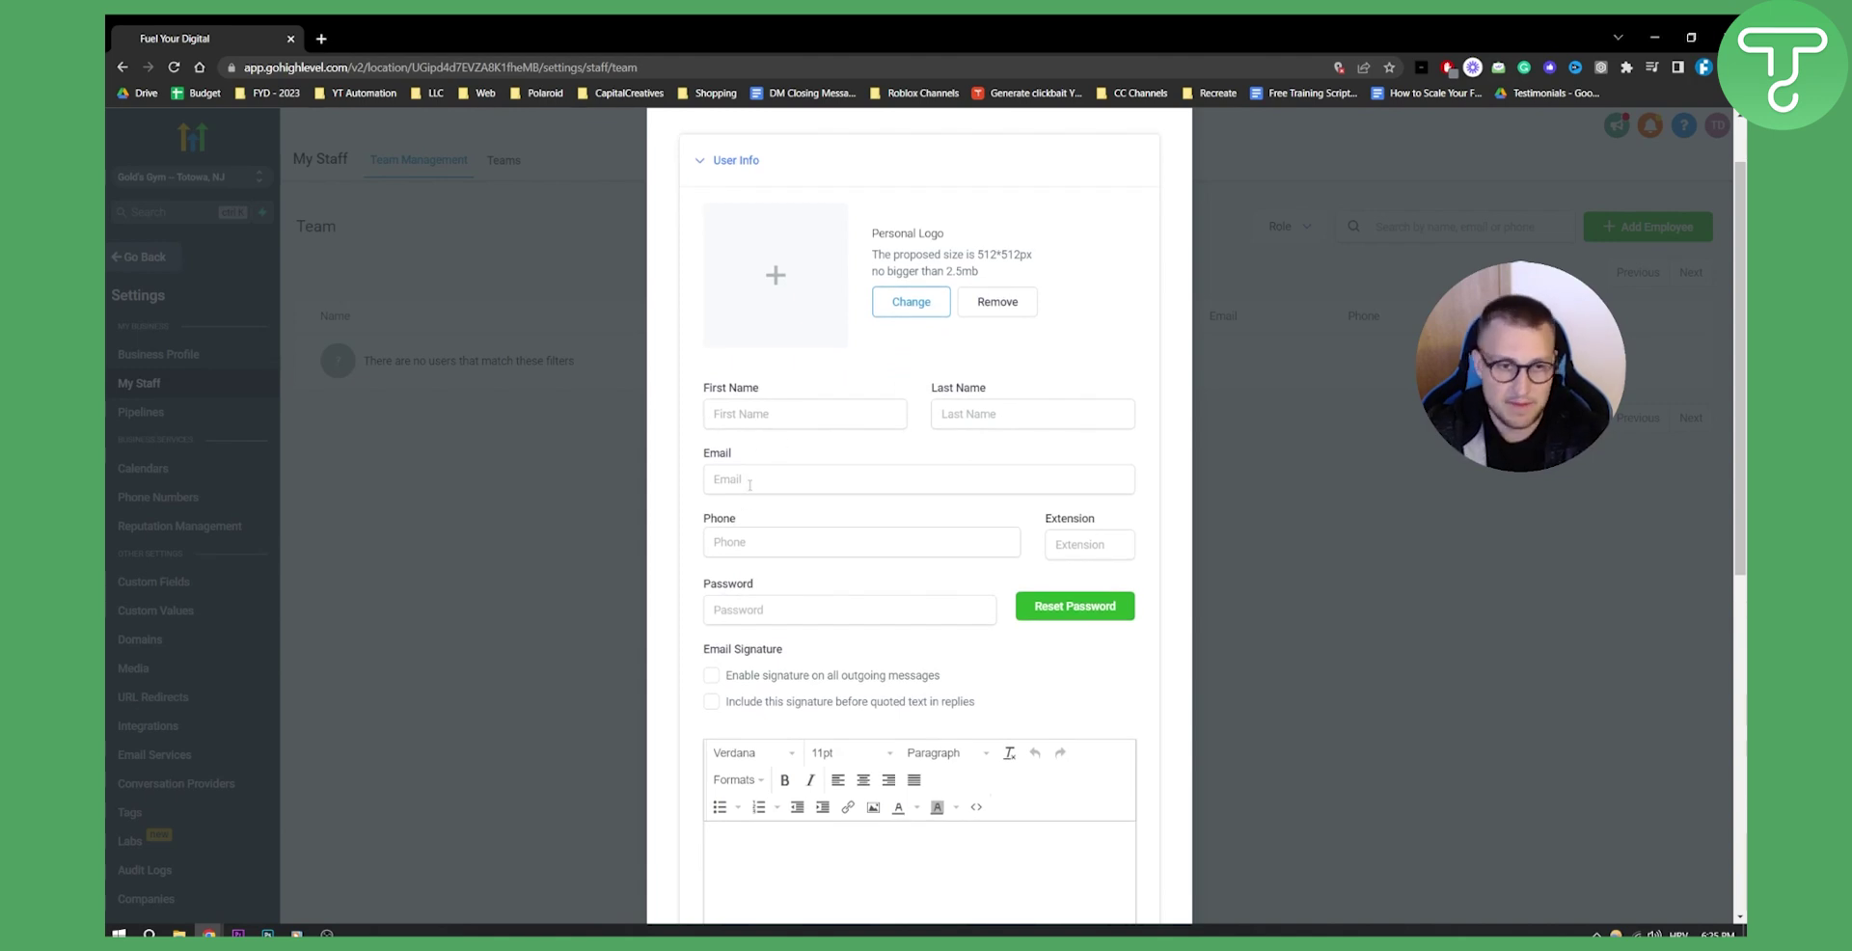
scroll(773, 531, down, 1)
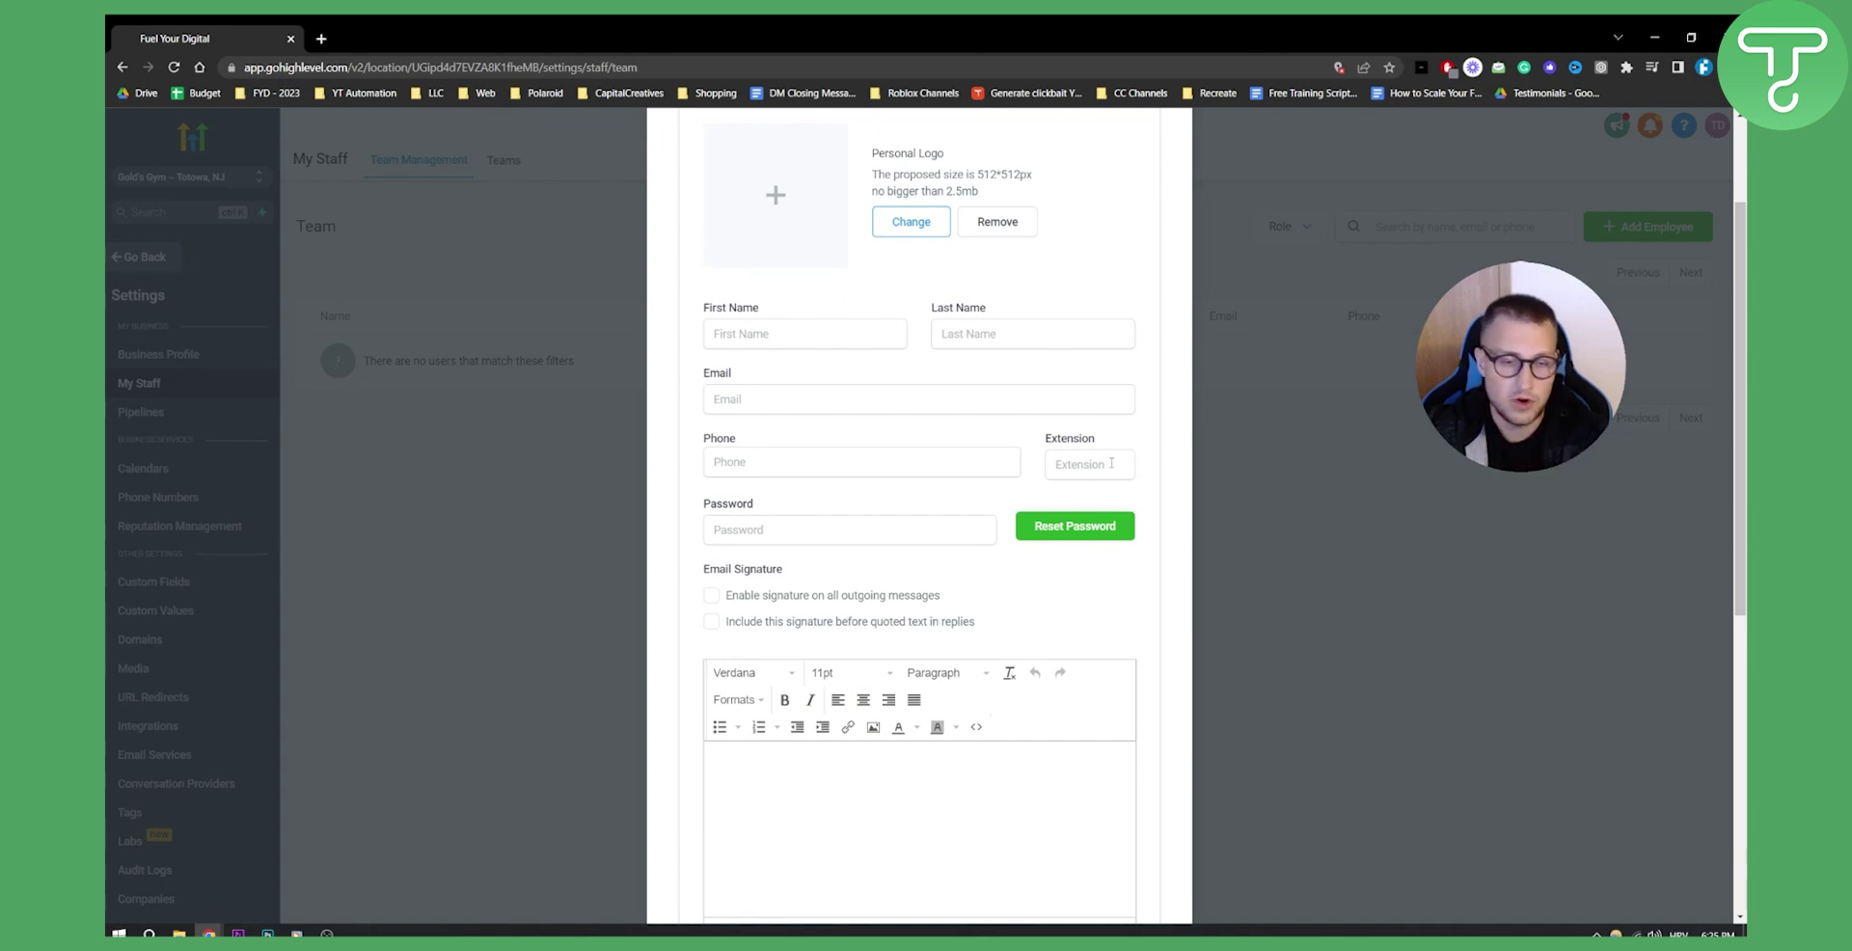
scroll(964, 472, down, 1)
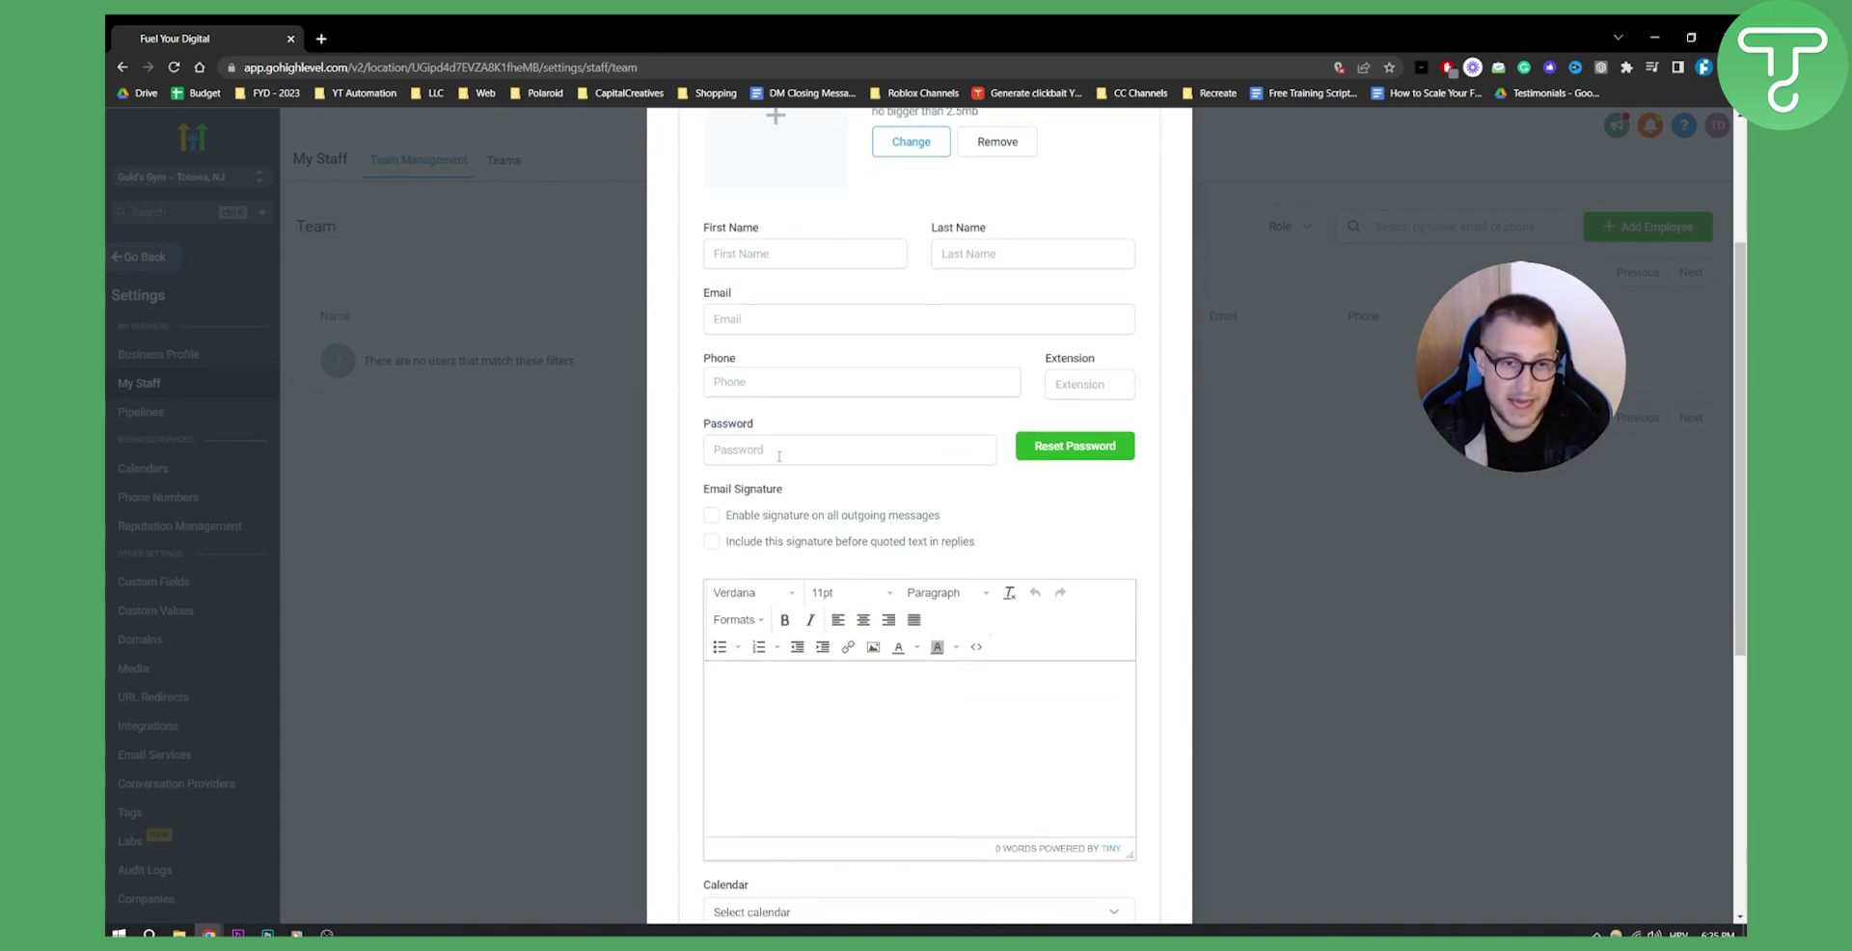
scroll(778, 456, up, 2)
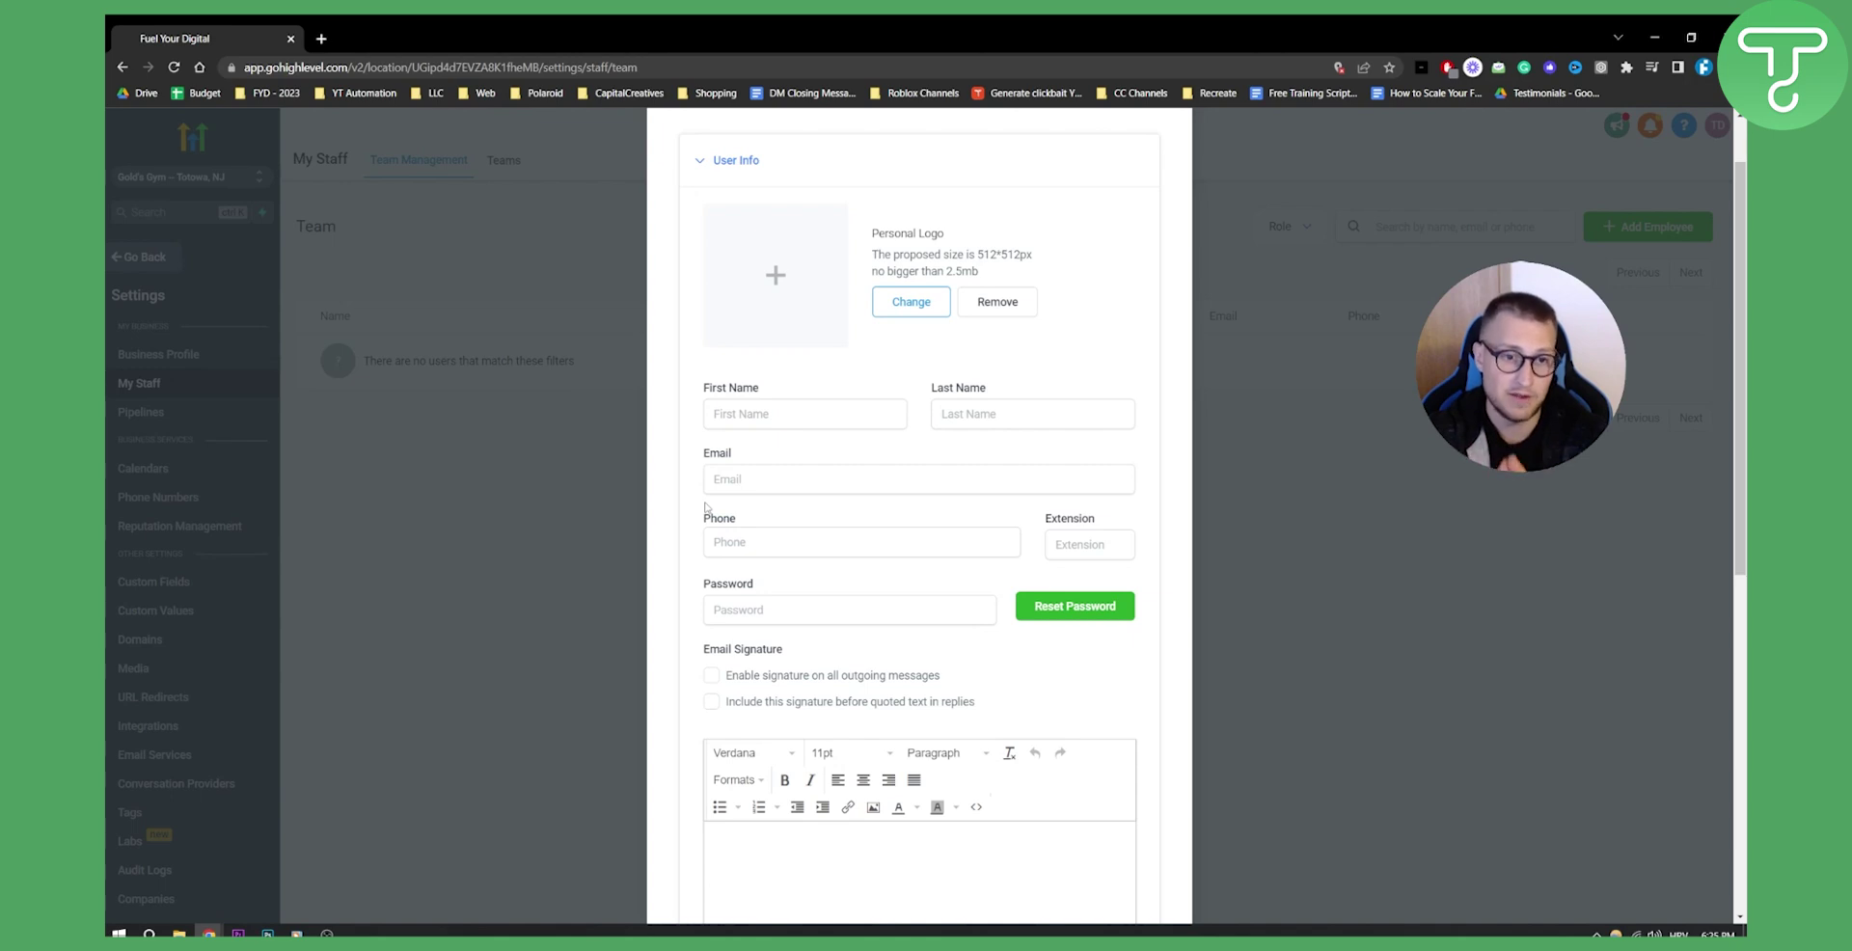
scroll(770, 448, up, 1)
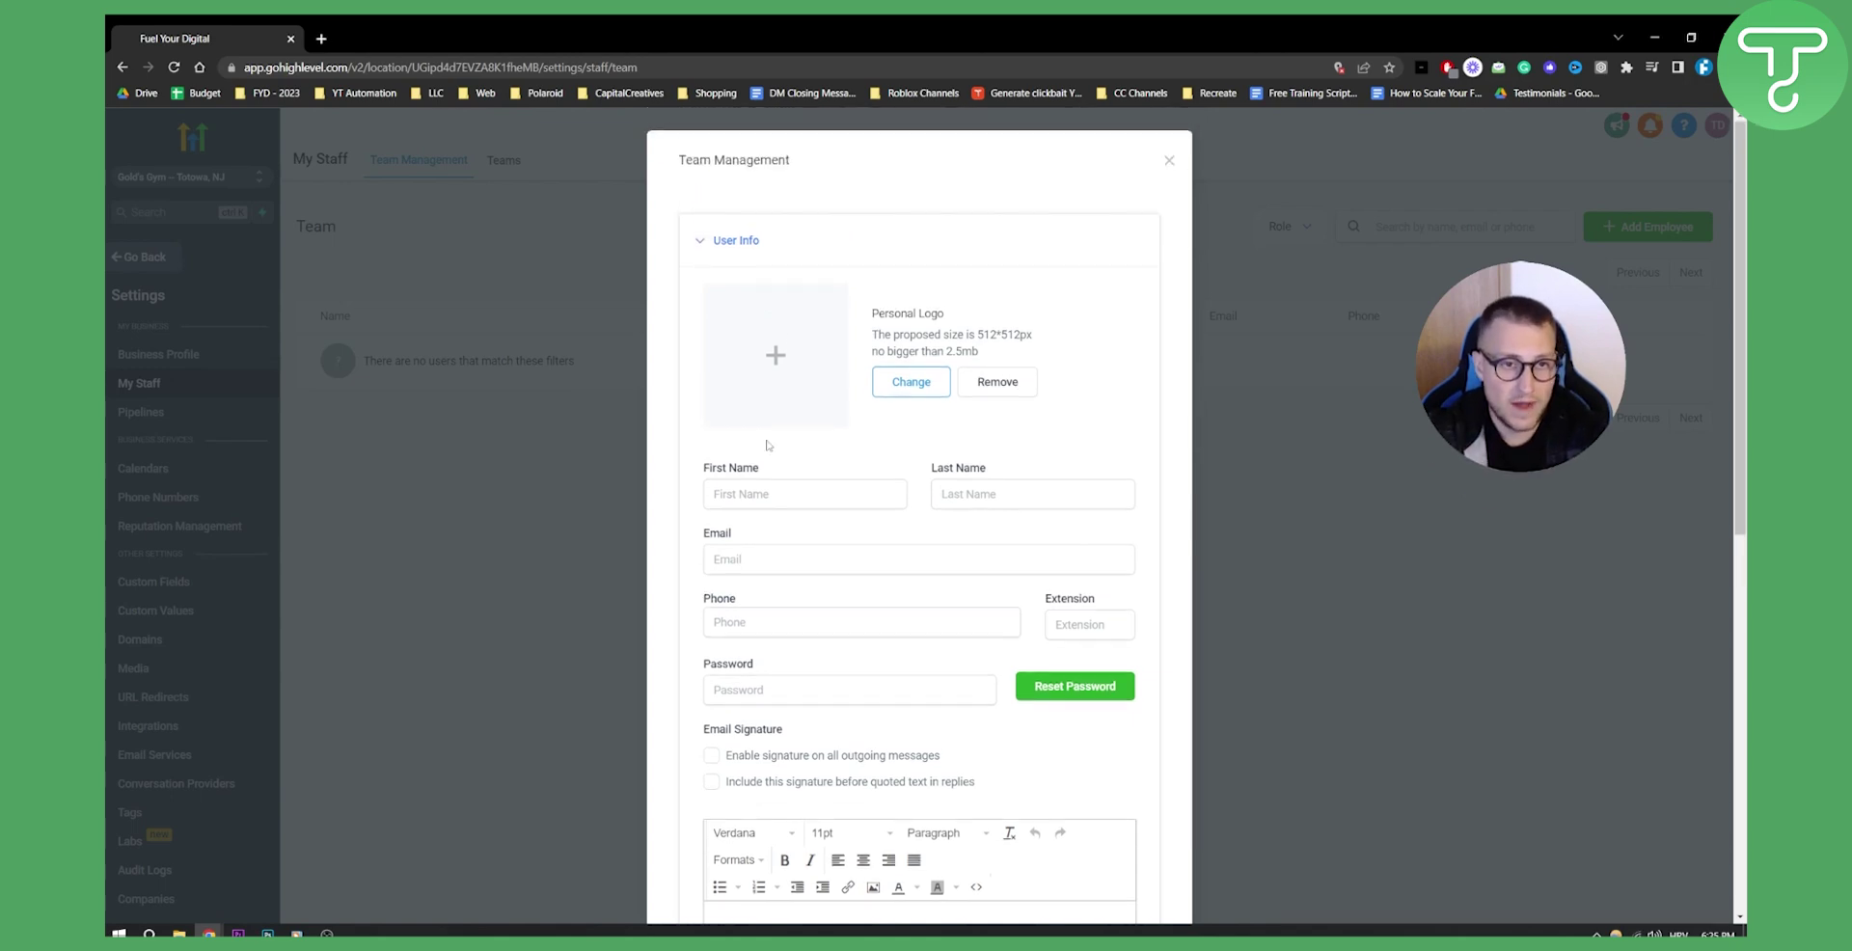
click(707, 246)
Expand User Permissions and turn off the employee's access to Settings
click(725, 310)
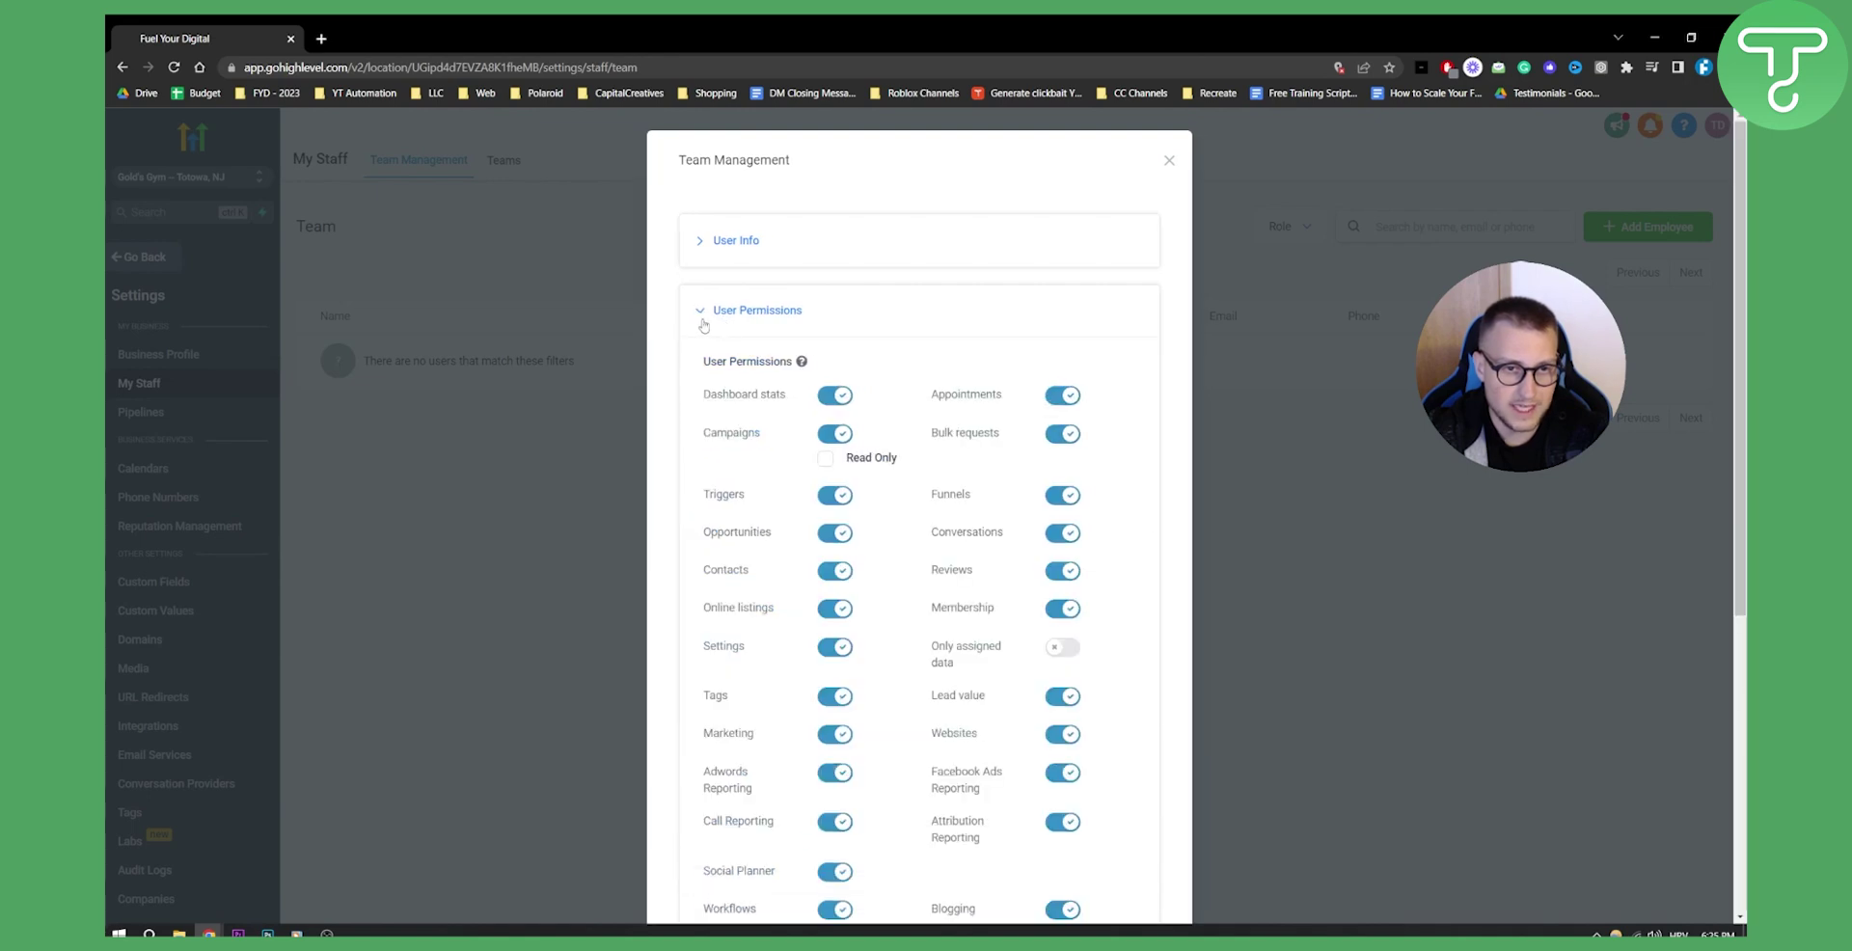
scroll(895, 350, down, 3)
scroll(895, 350, up, 2)
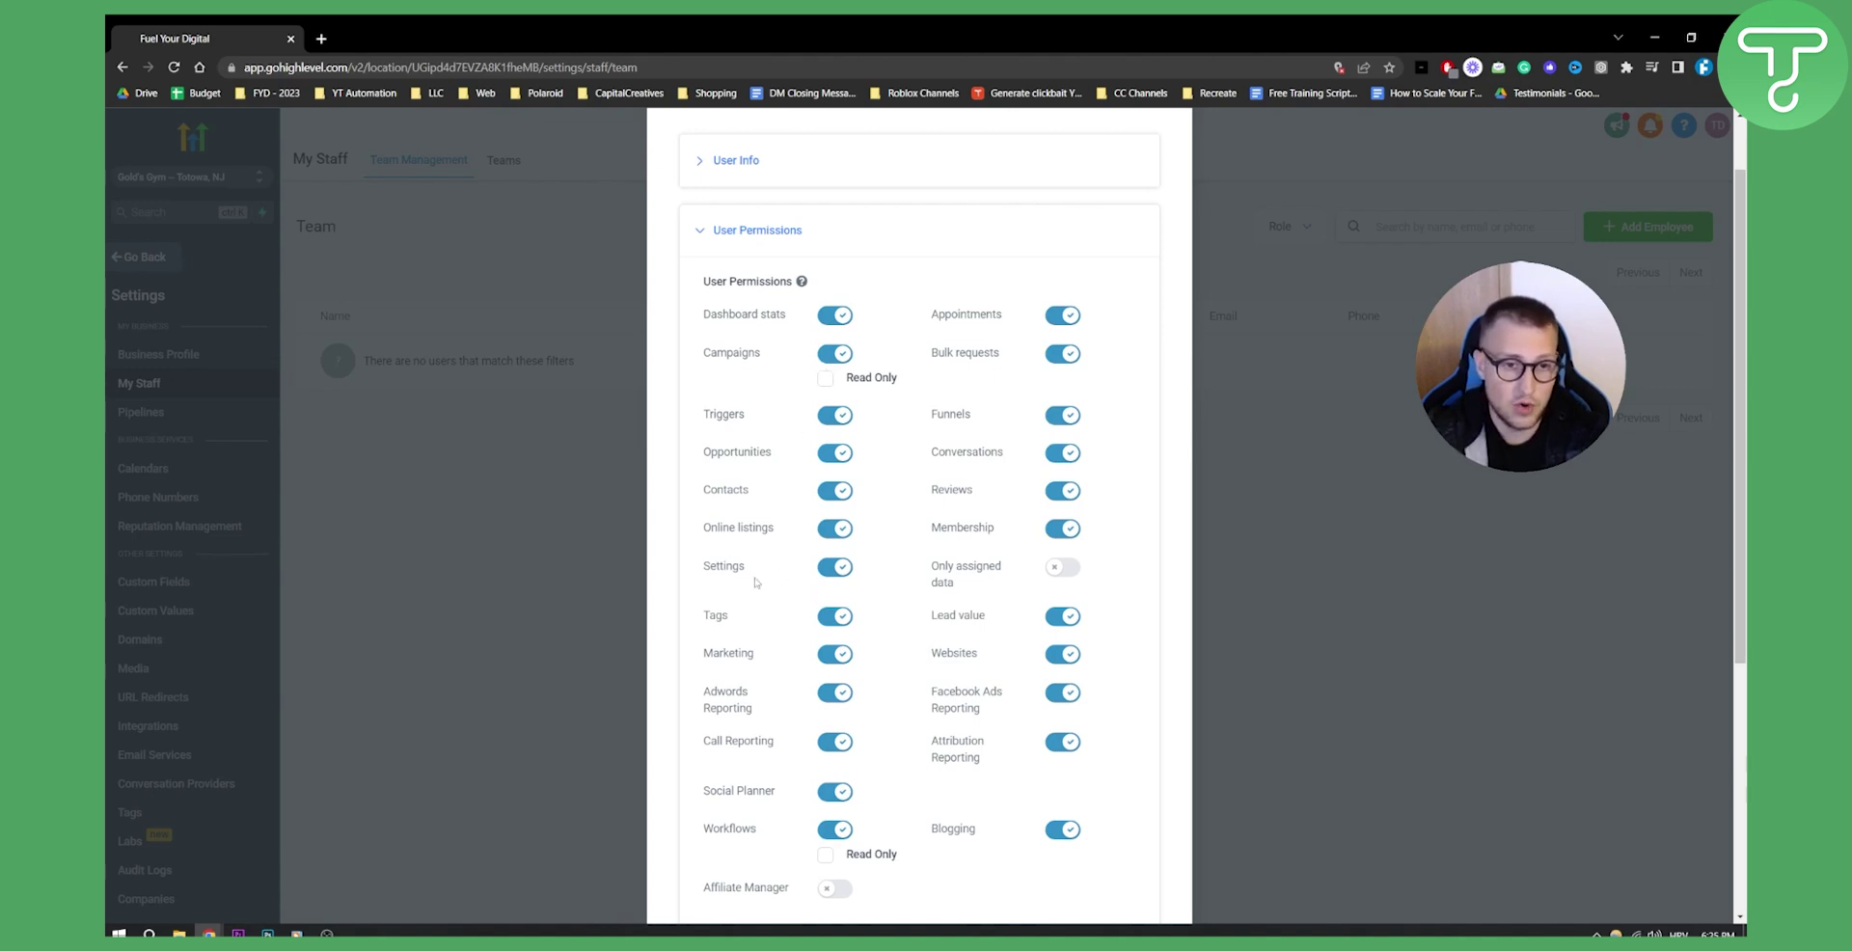
click(838, 569)
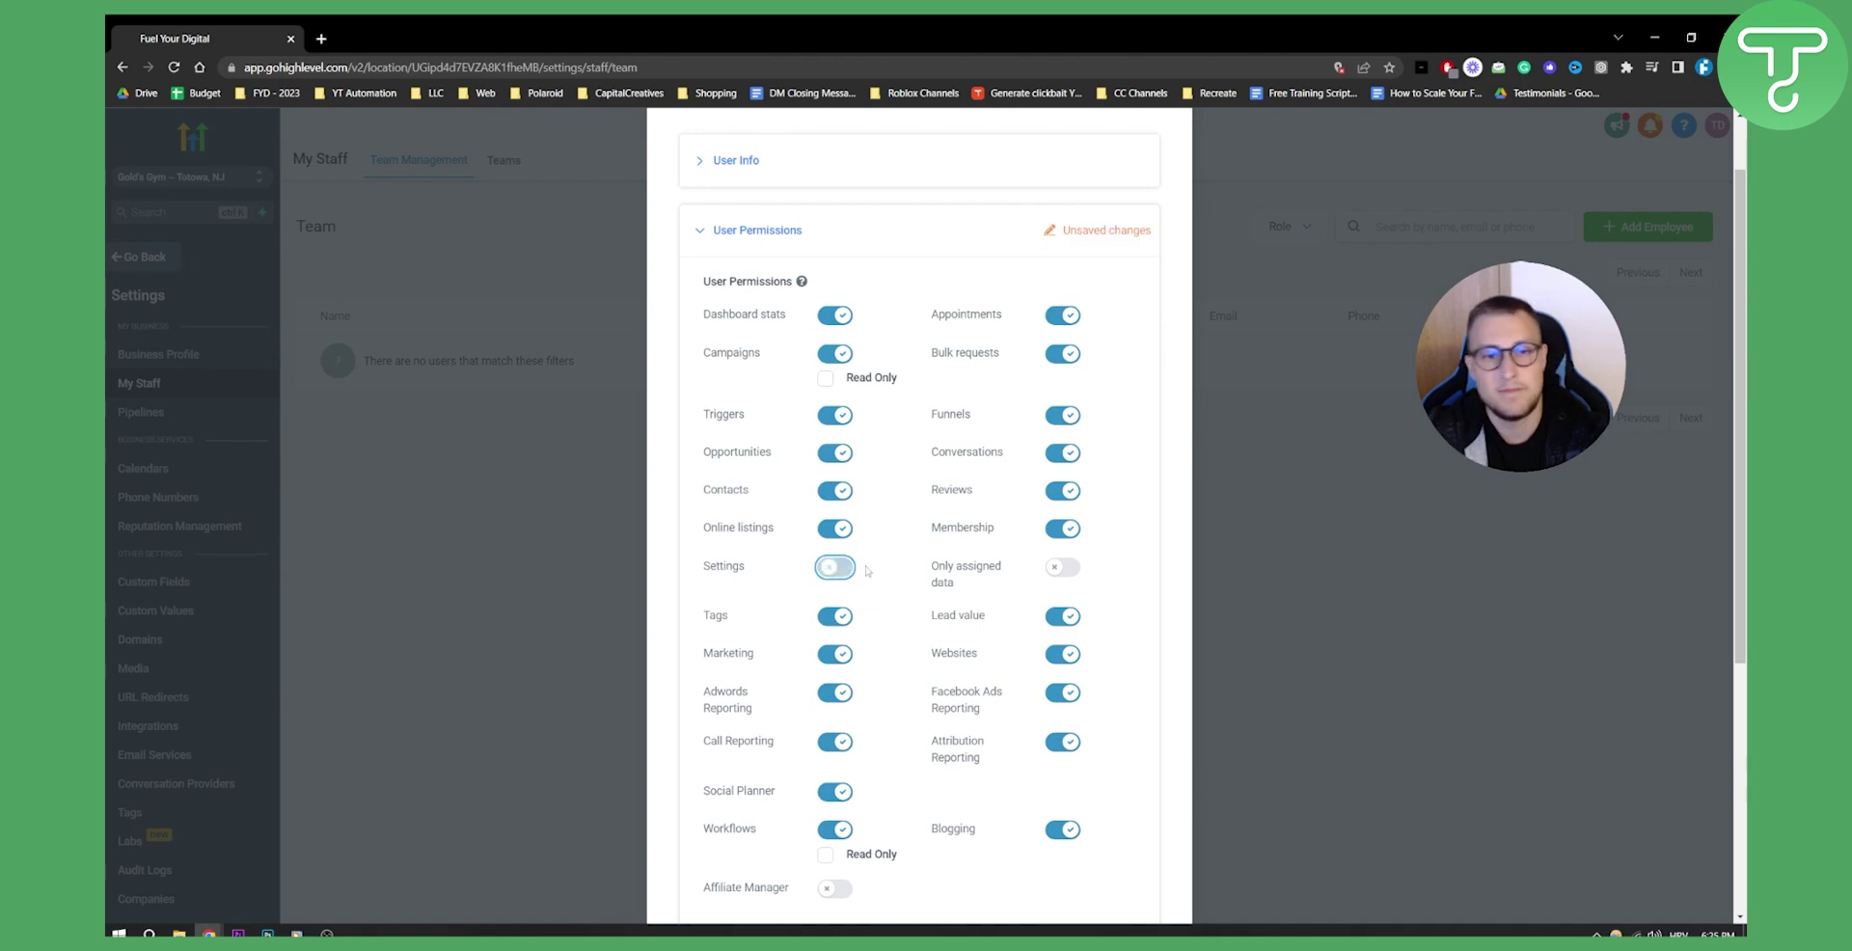
scroll(926, 554, down, 4)
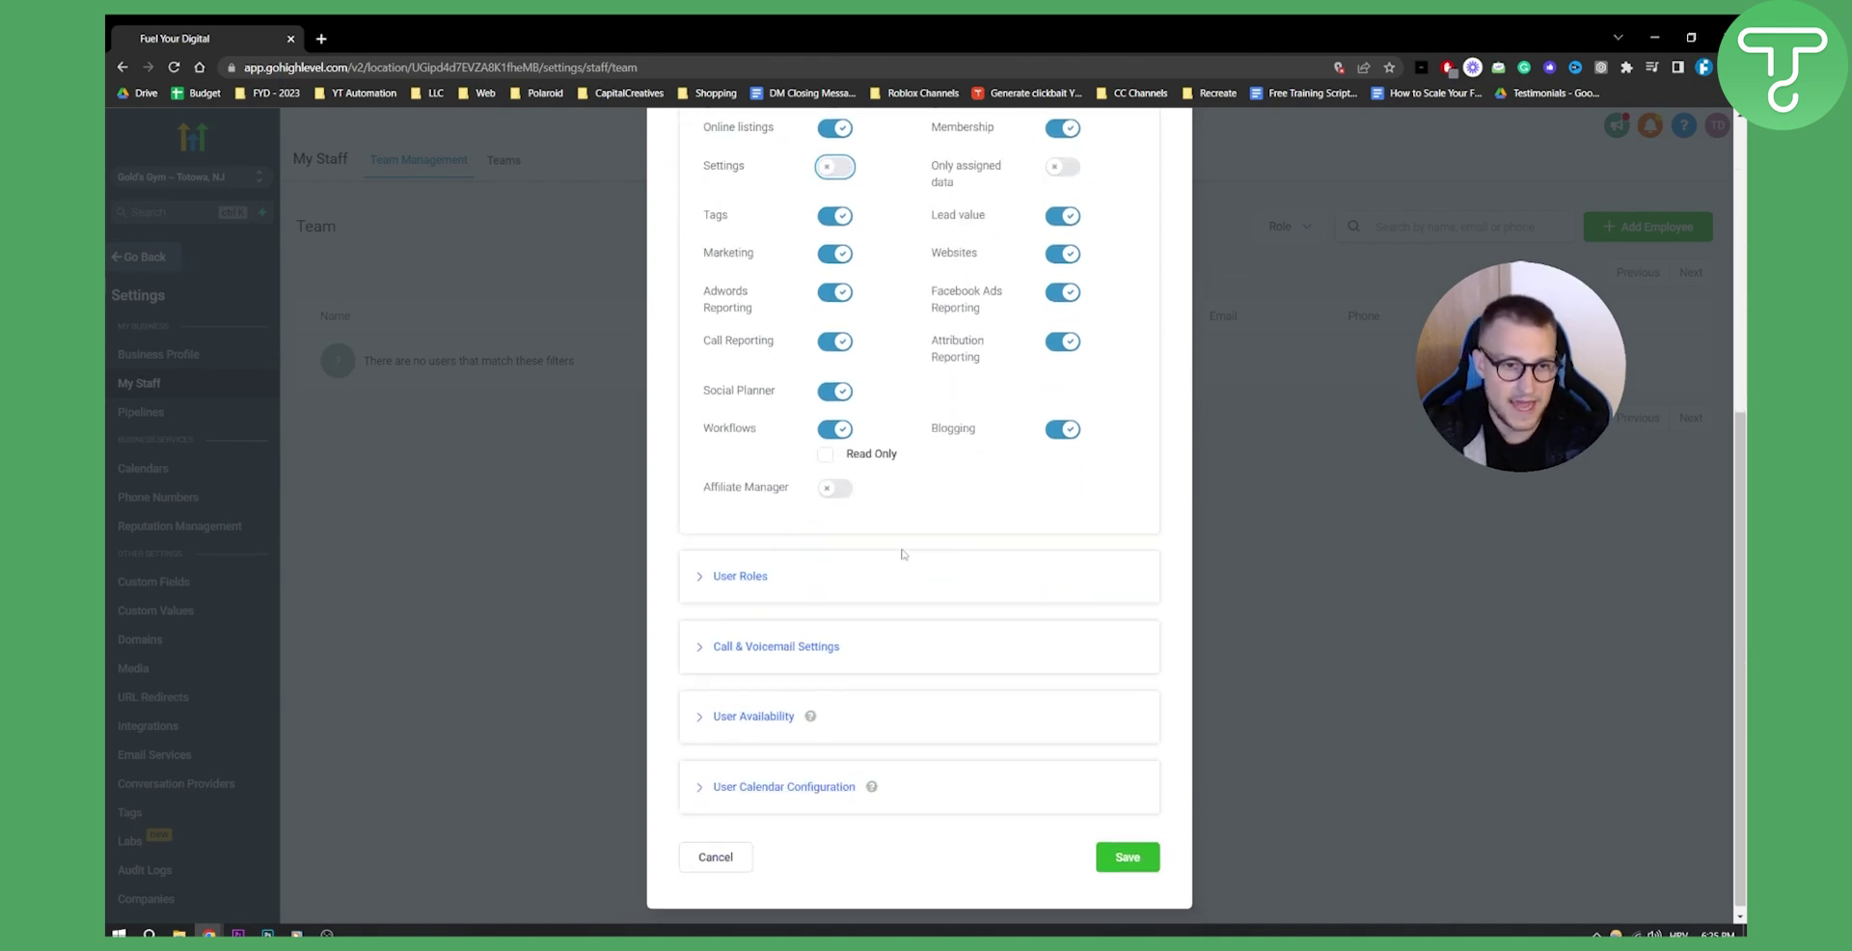
Keep the employee's user role as User
click(702, 577)
scroll(709, 572, down, 1)
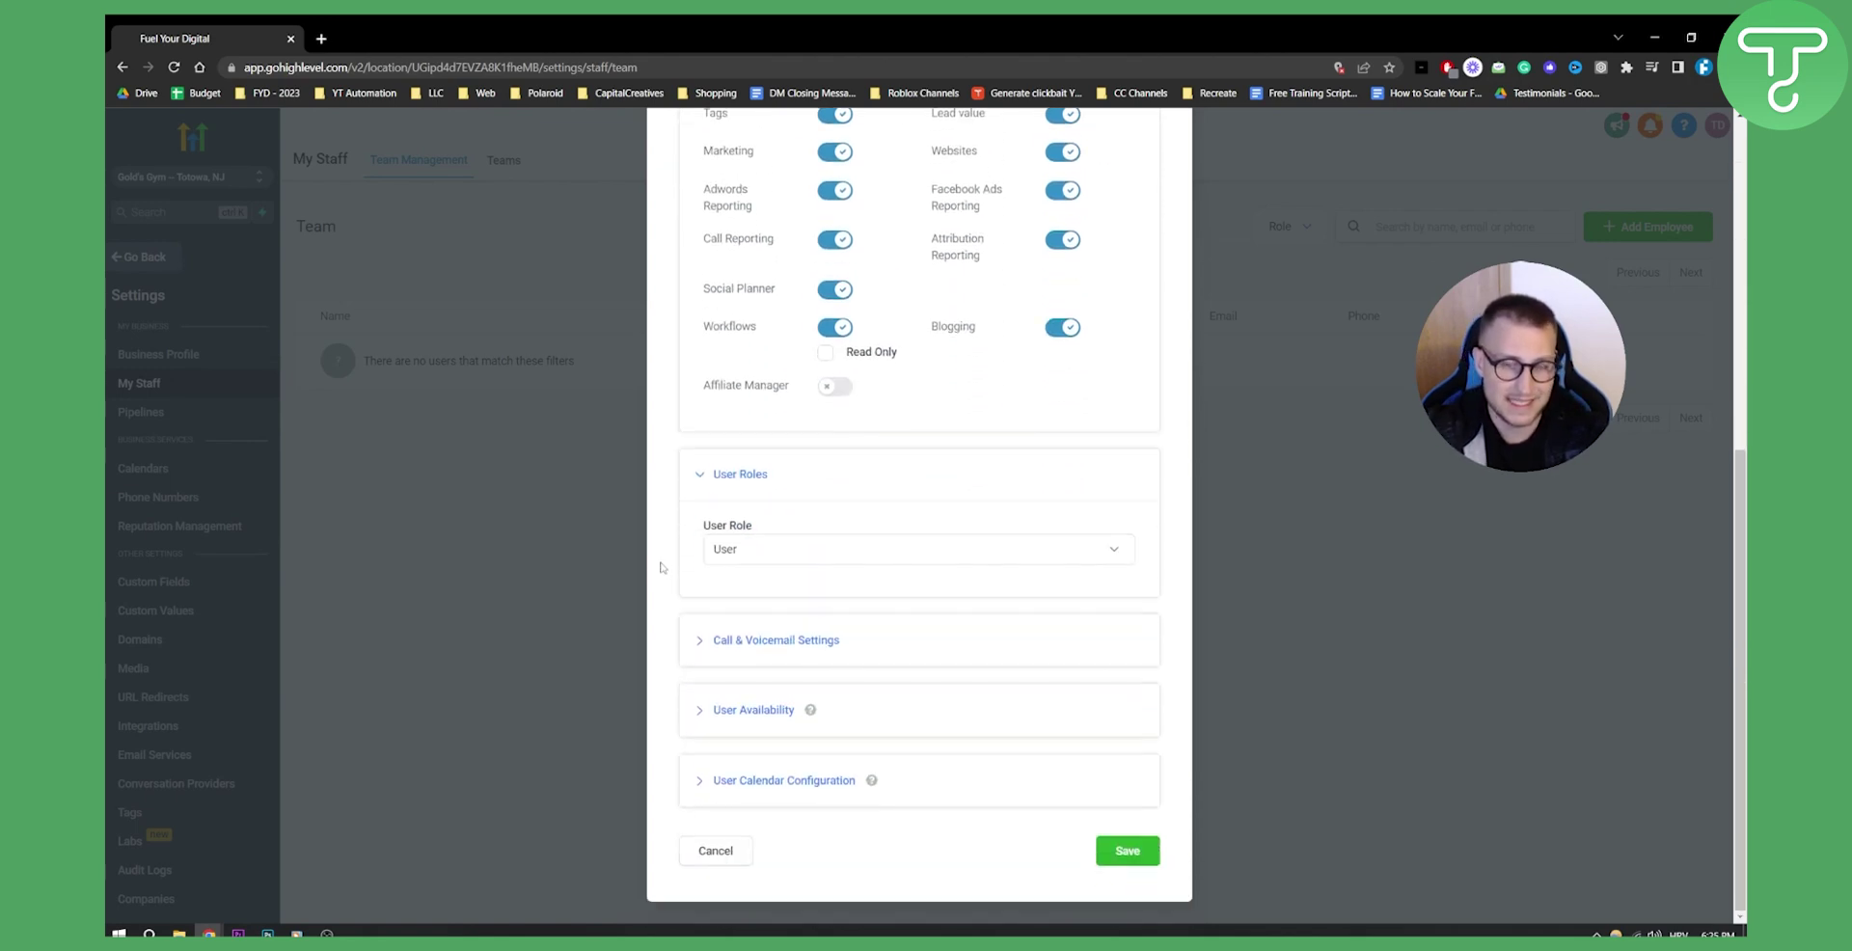
click(777, 560)
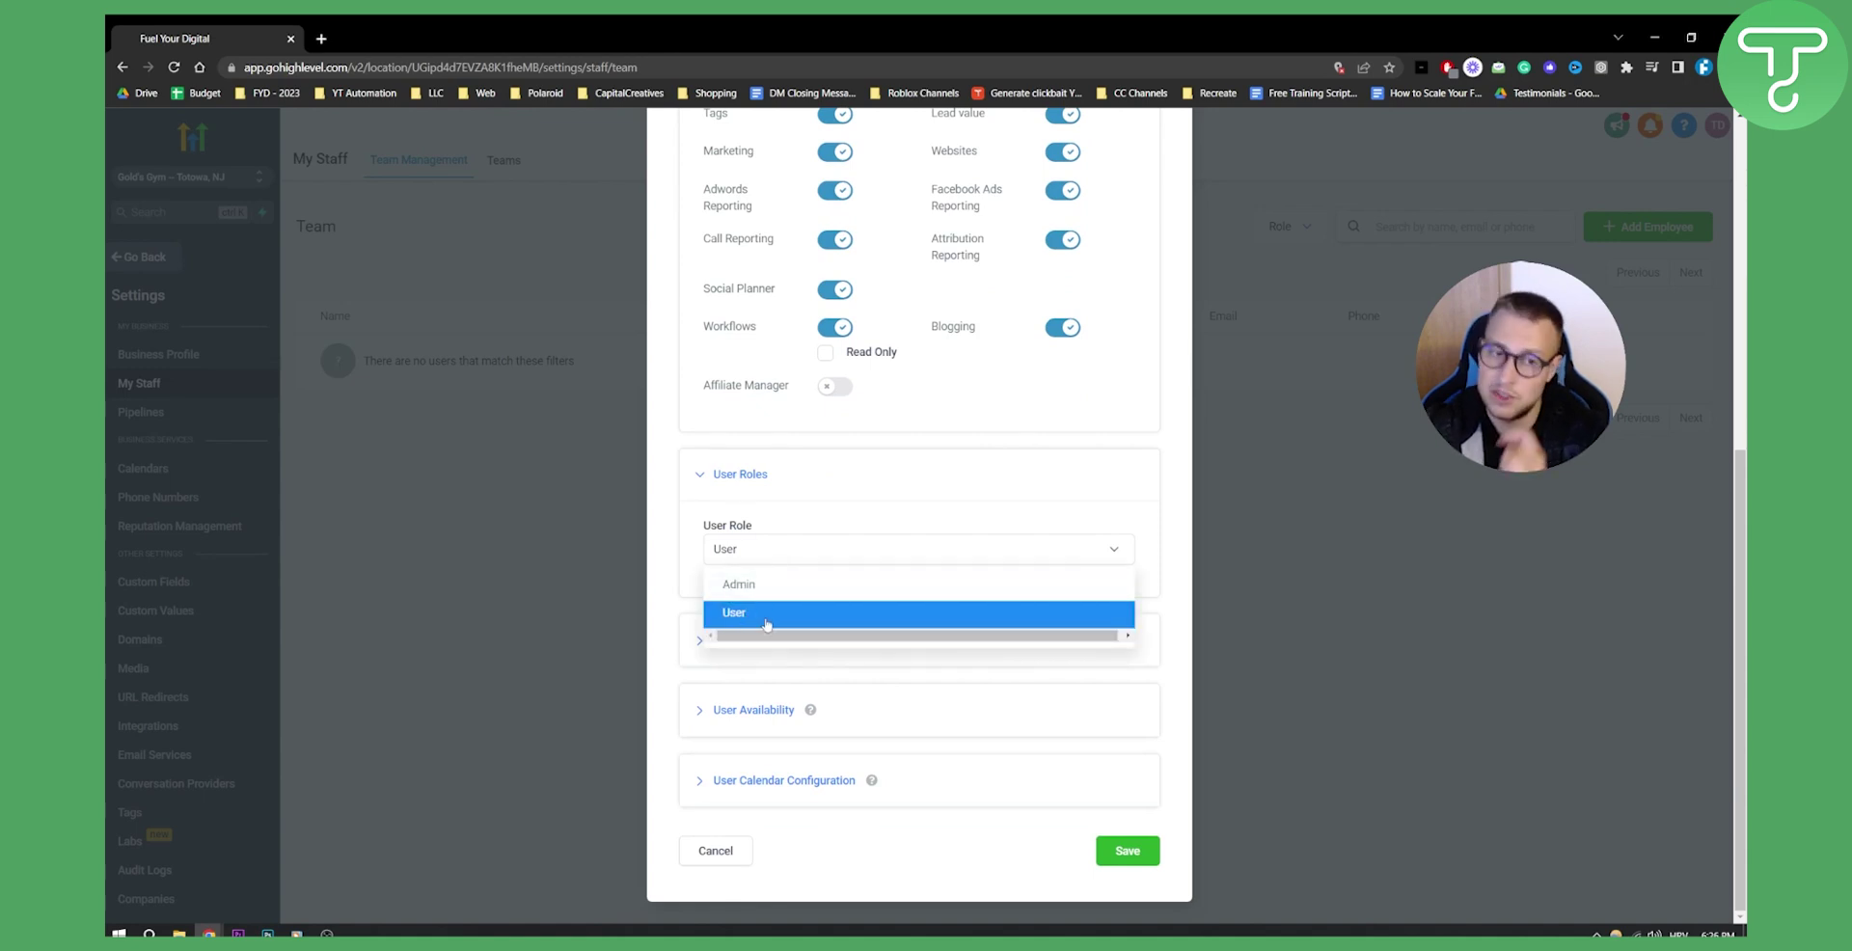
click(766, 623)
Review call and voicemail settings and keep Custom as the availability meeting location
click(690, 637)
scroll(688, 635, down, 3)
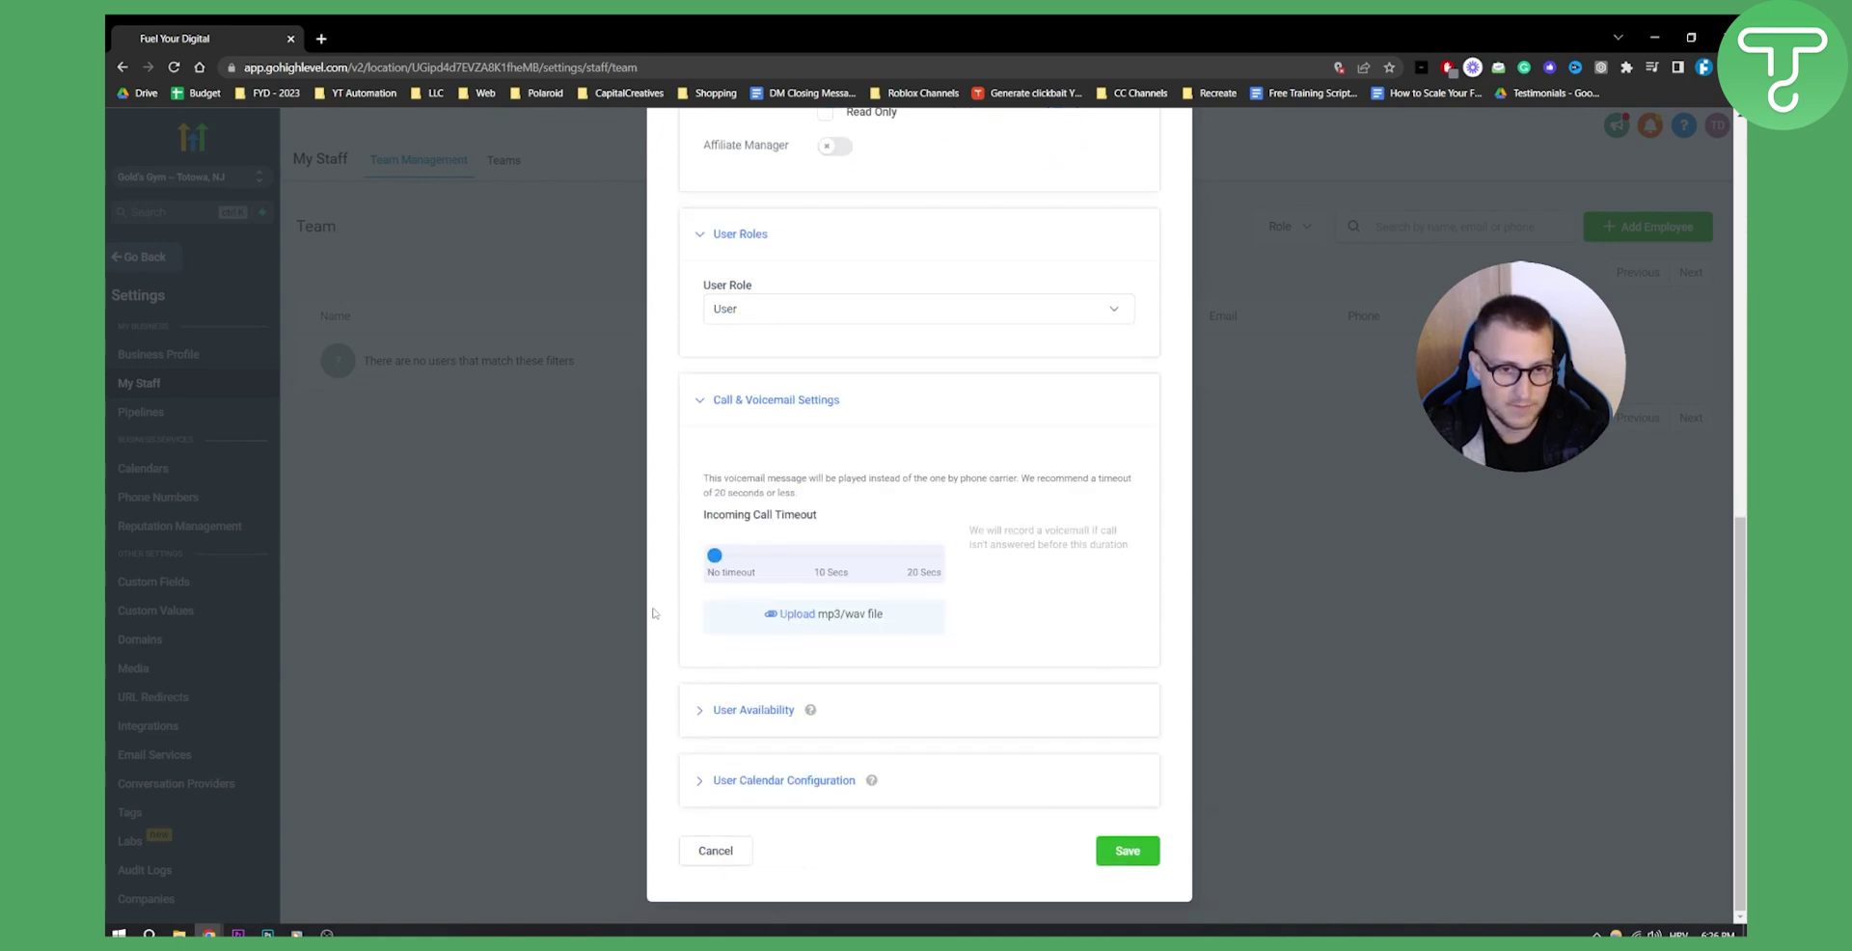
click(698, 711)
scroll(685, 694, down, 3)
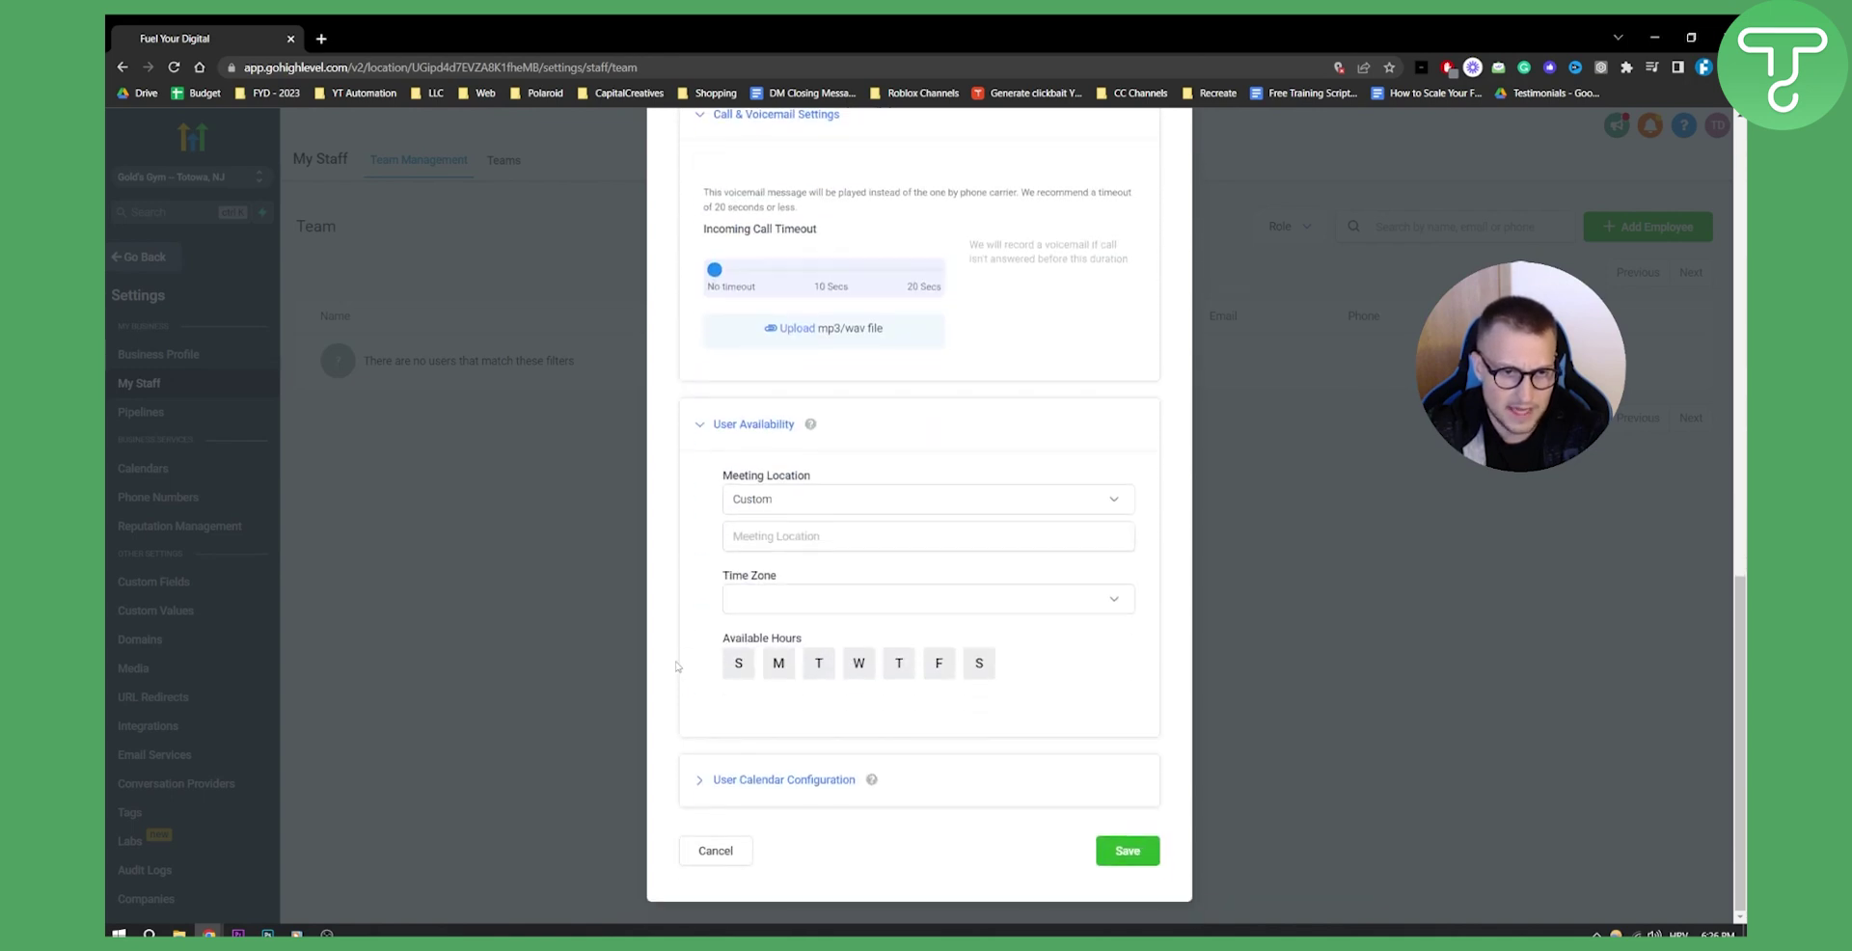
click(793, 502)
click(782, 537)
click(782, 537)
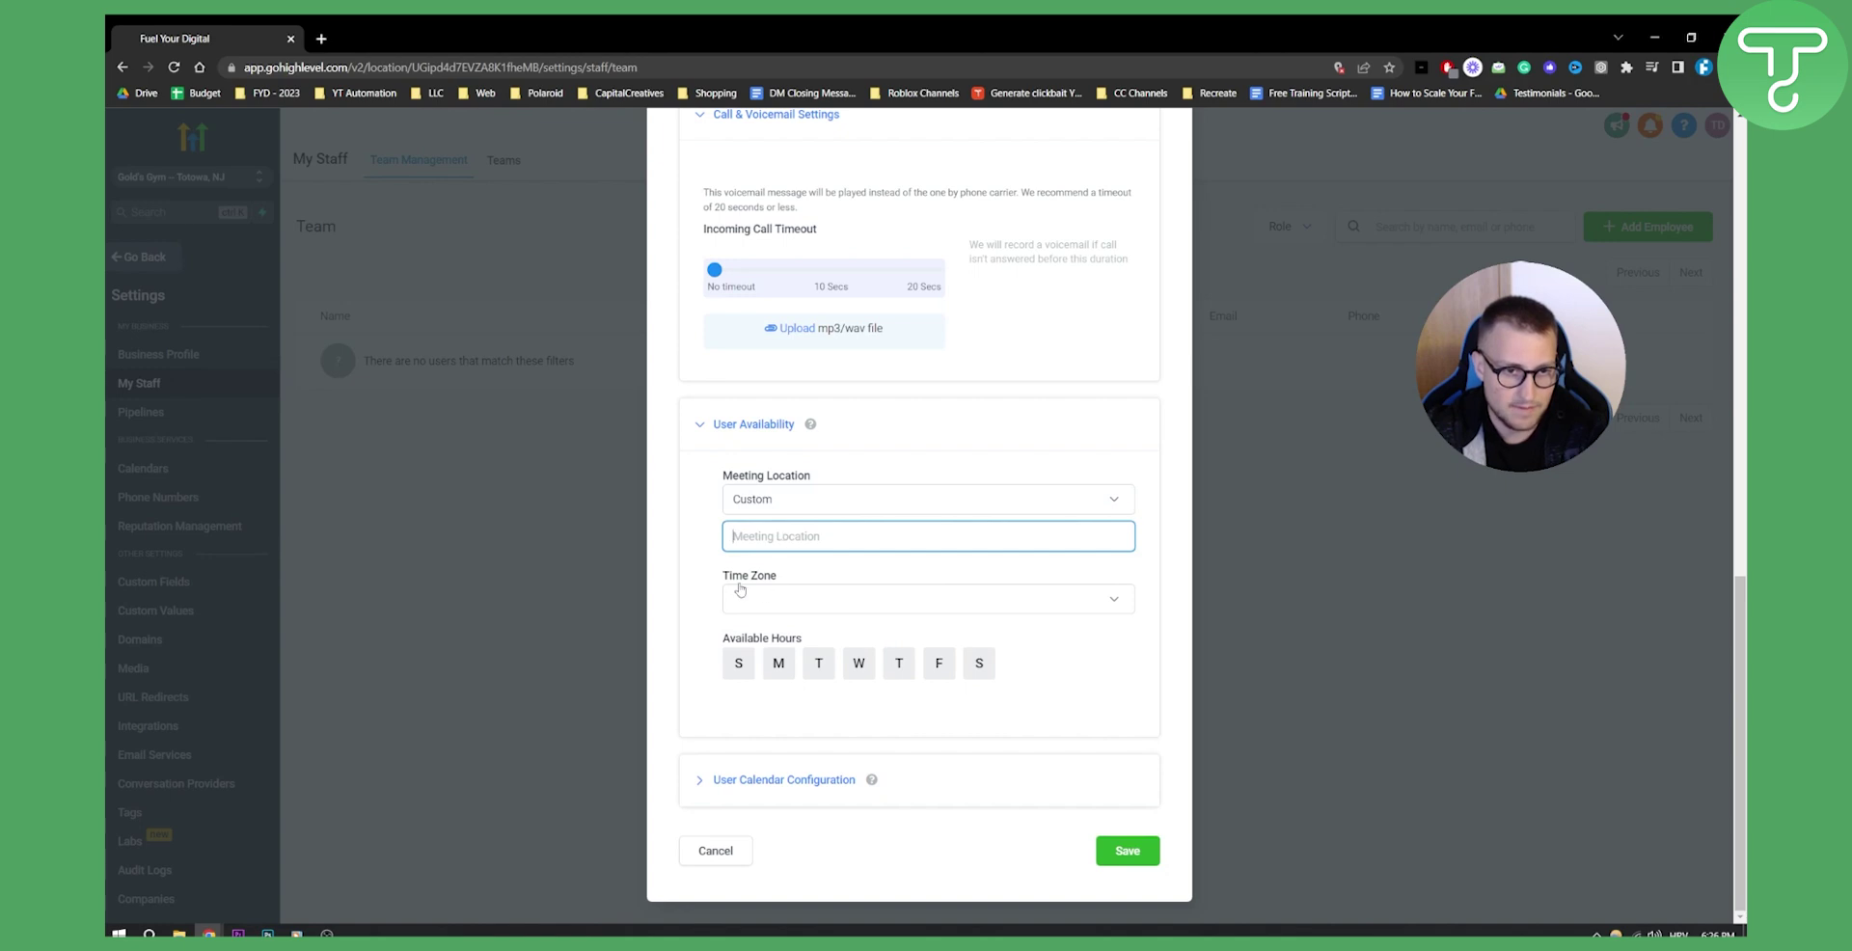
click(702, 428)
View calendar configuration, then fold permissions, roles, call and calendar sections to their headings
click(715, 777)
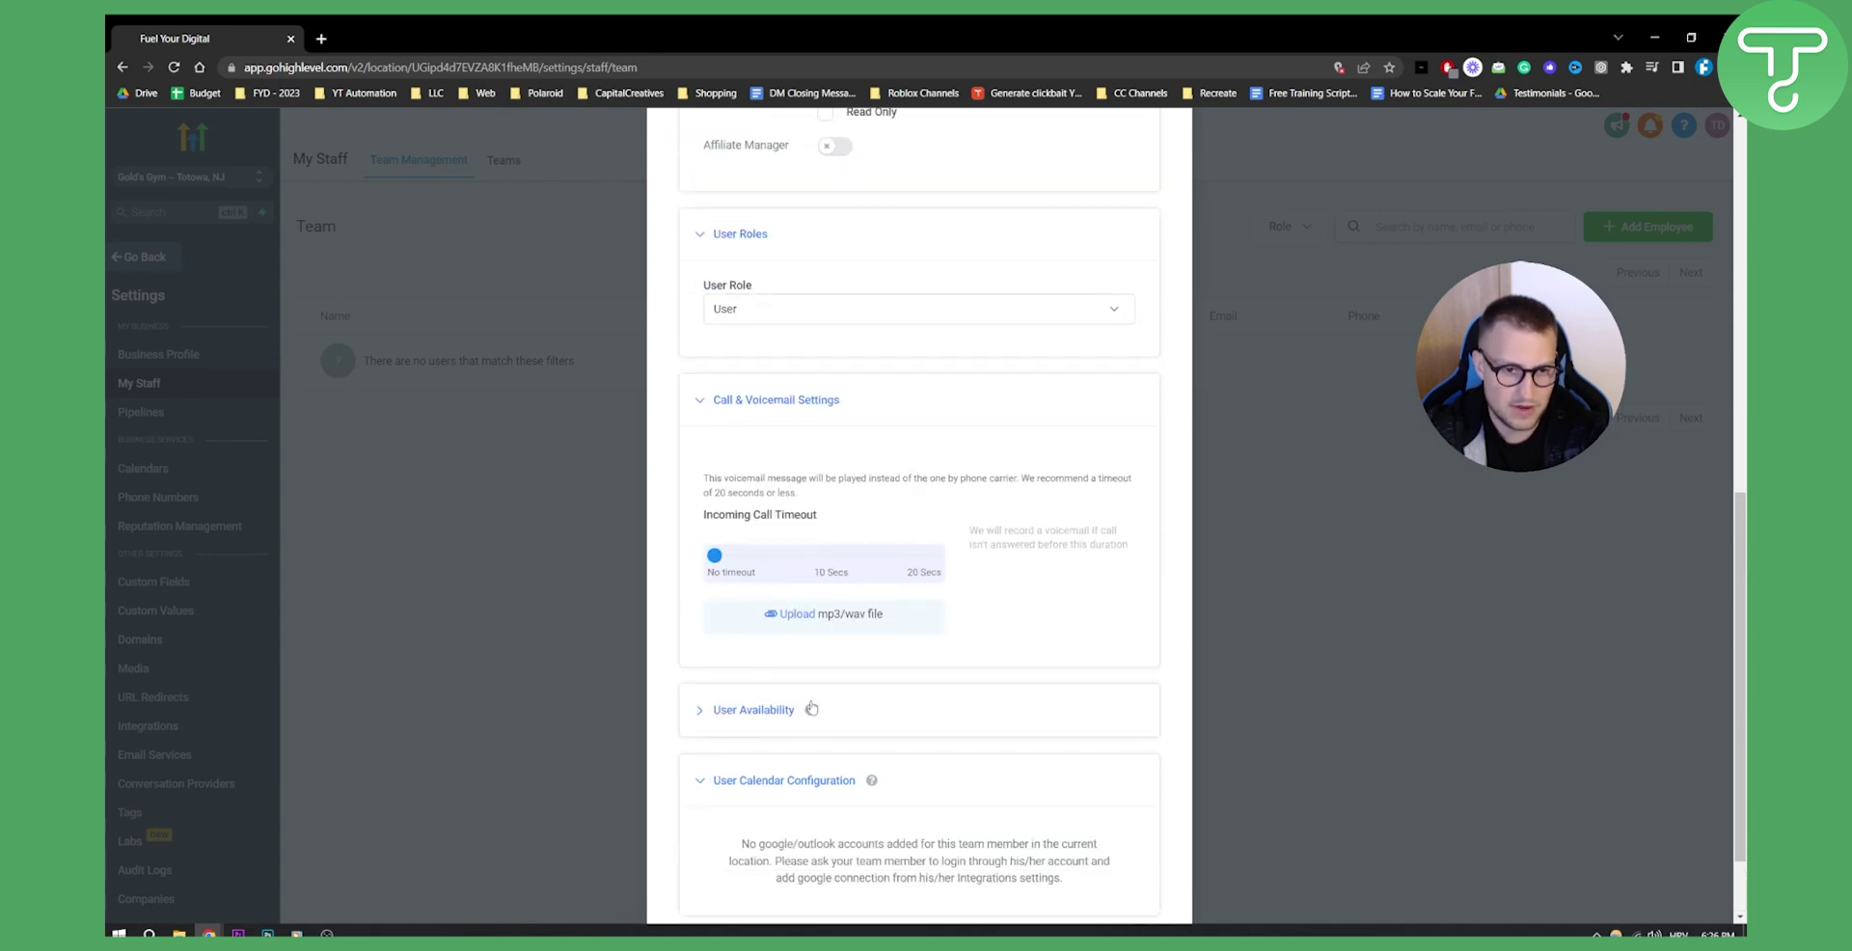
scroll(811, 709, down, 1)
scroll(906, 676, up, 5)
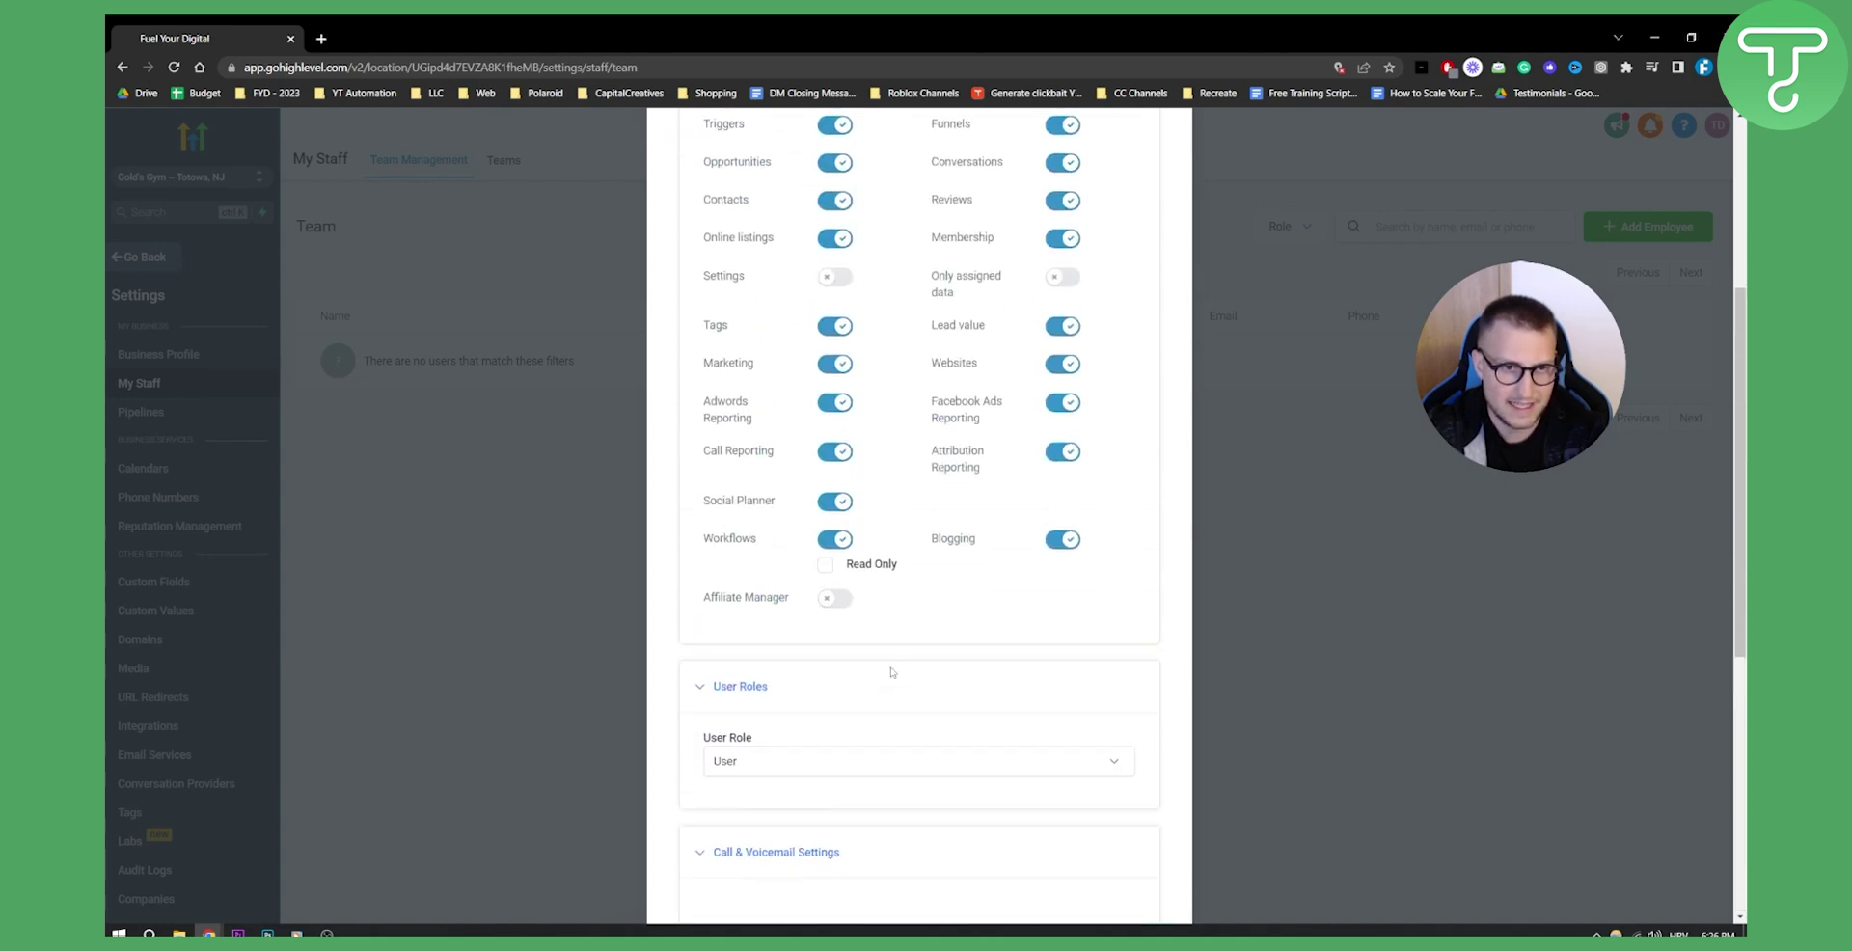
scroll(892, 672, up, 5)
click(723, 311)
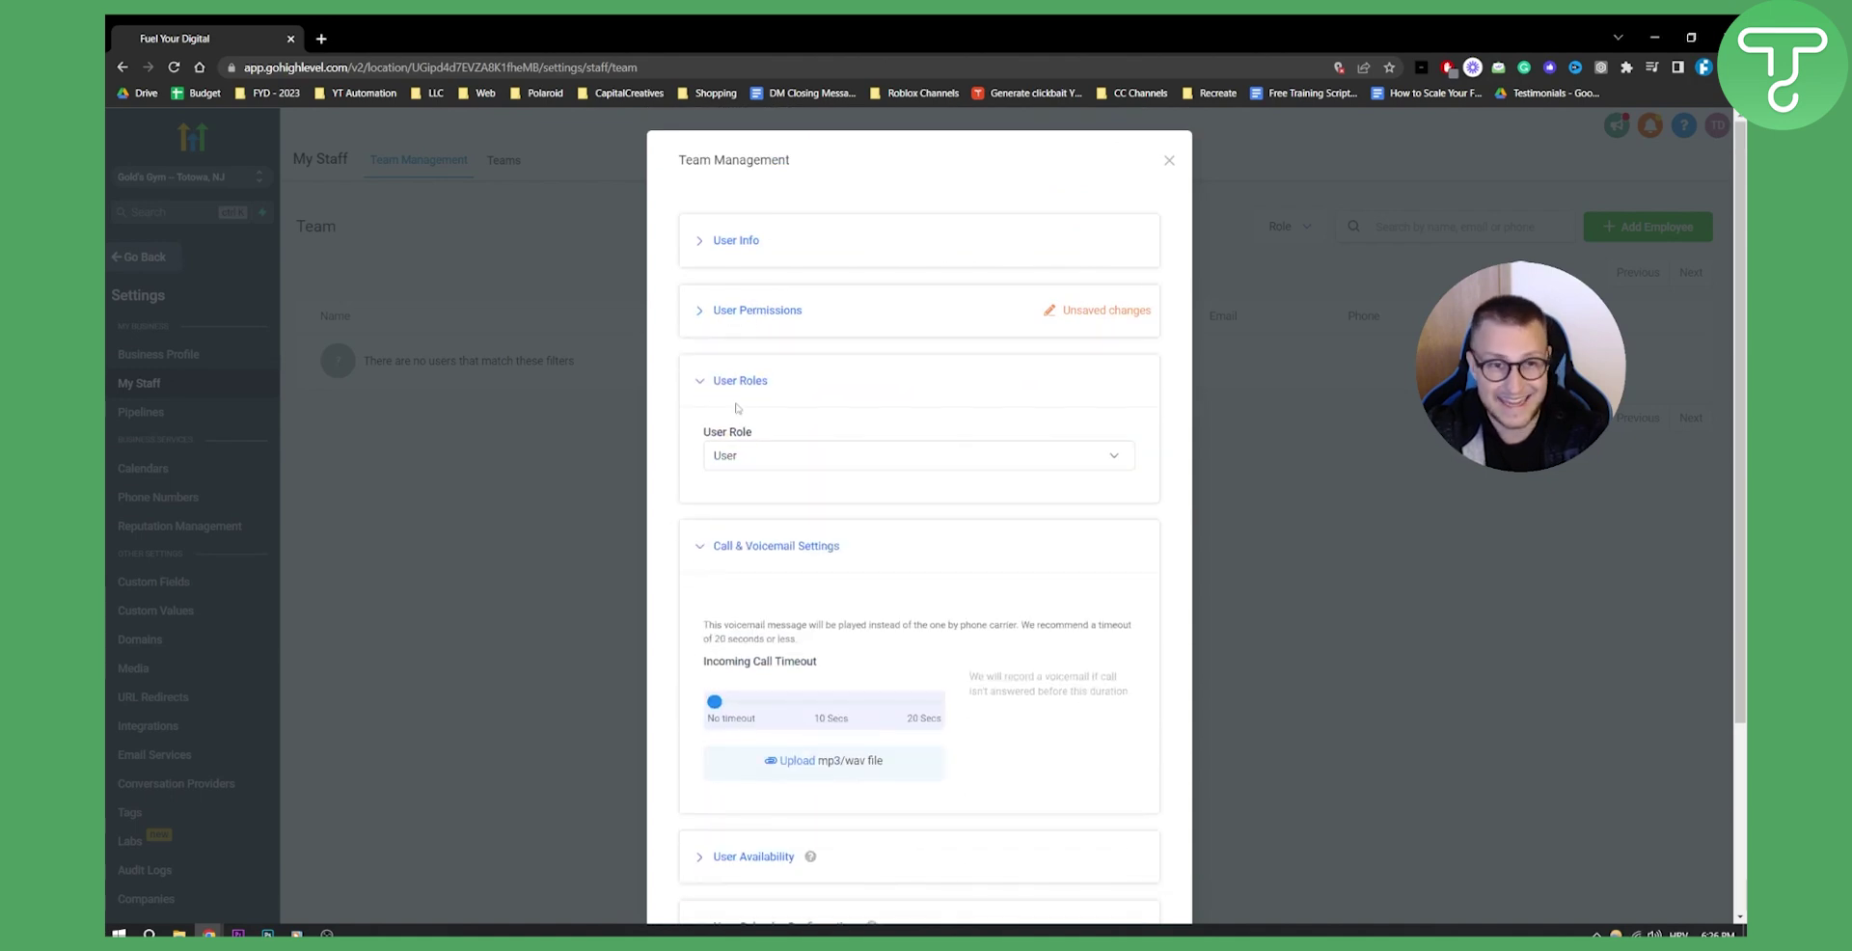
click(705, 383)
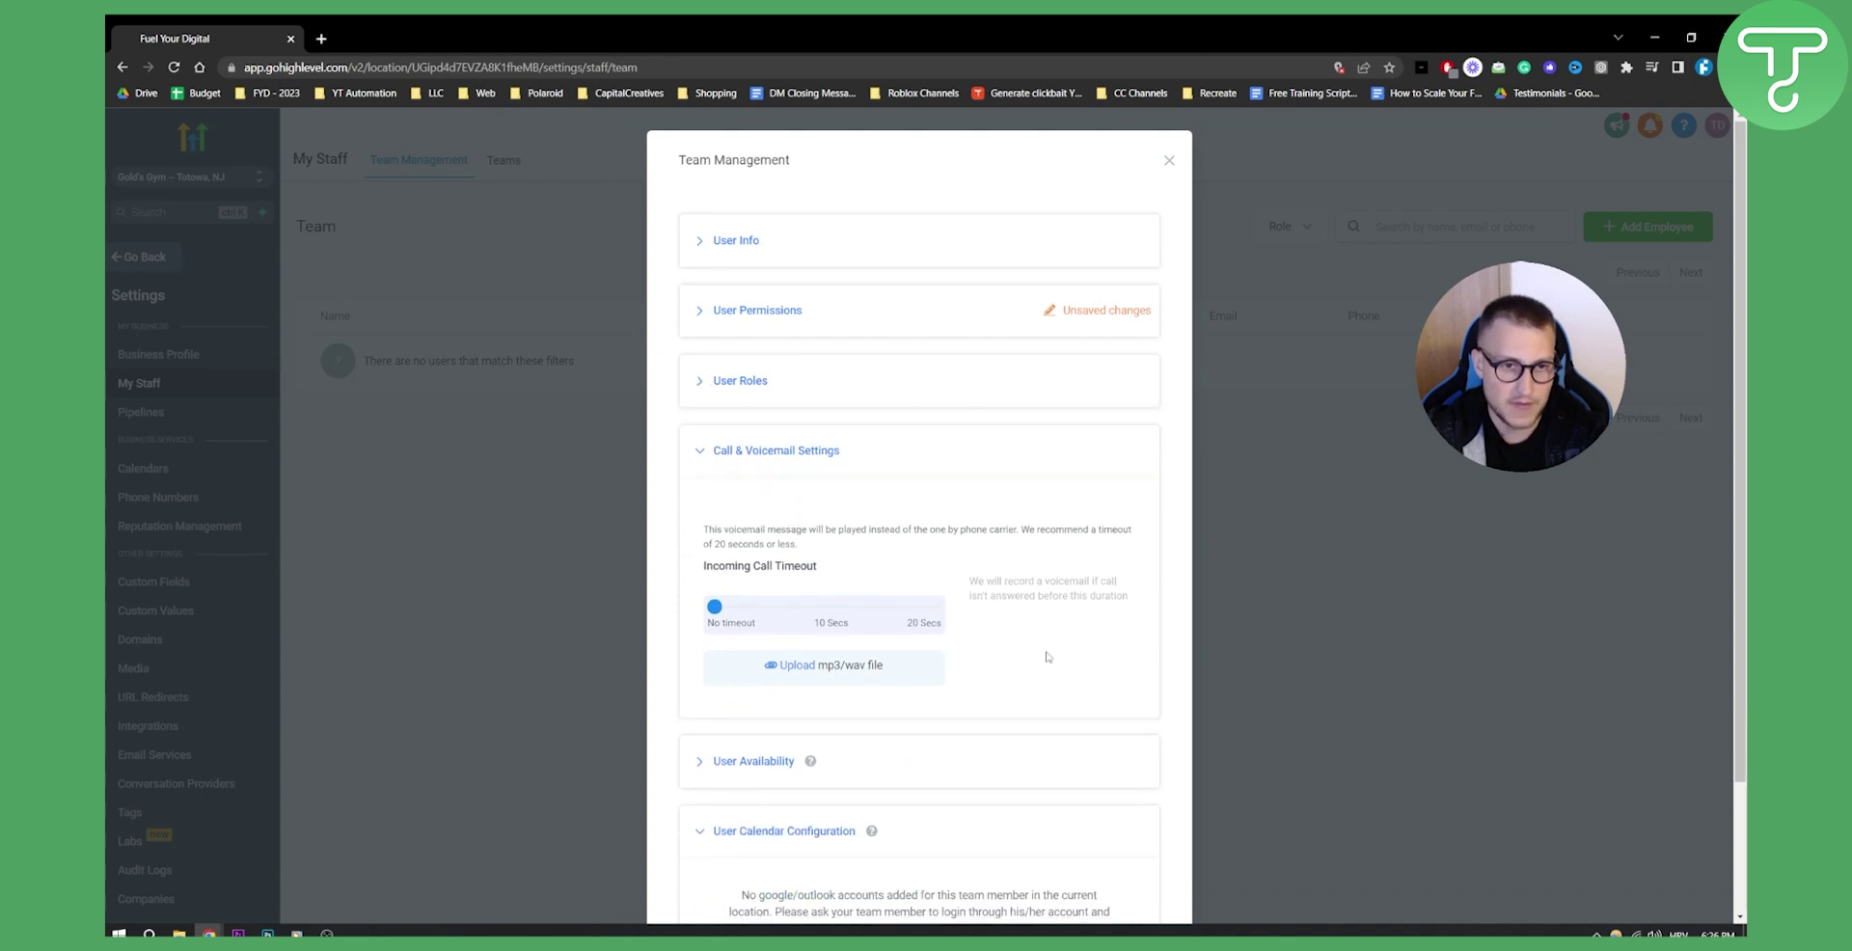
click(773, 455)
click(788, 592)
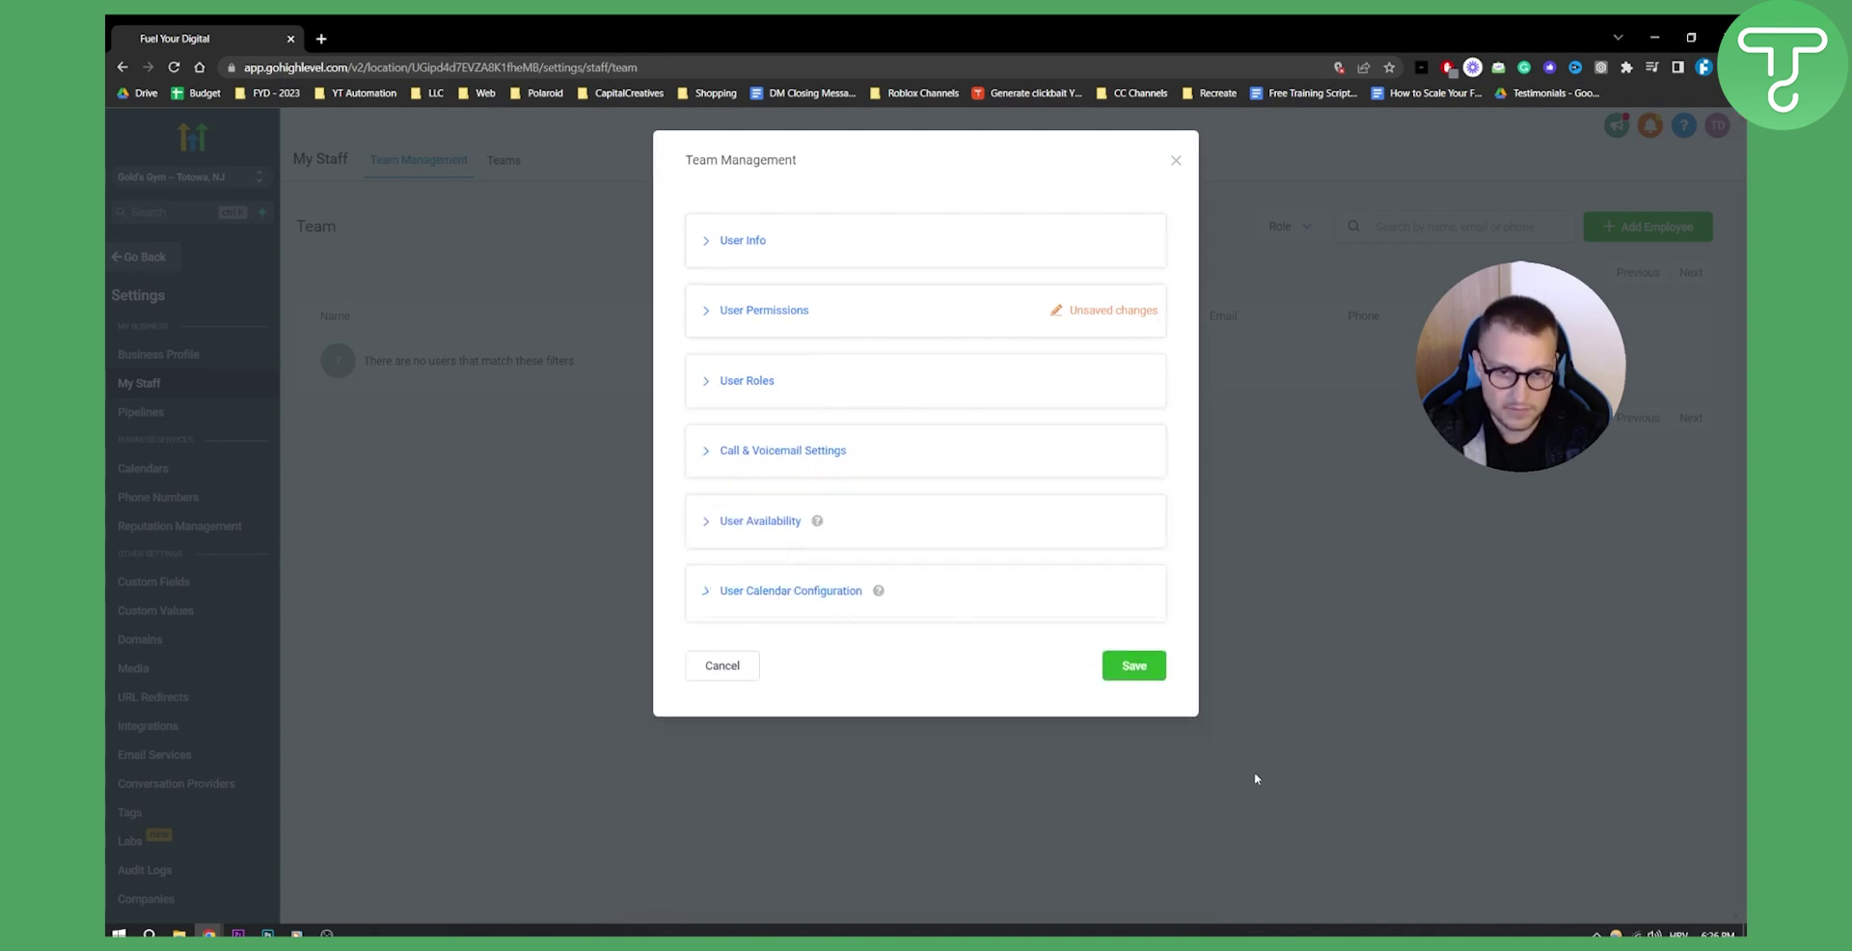
Attempt saving, note missing name, email and password errors, and close the staff form unsaved
click(1135, 663)
scroll(715, 421, down, 2)
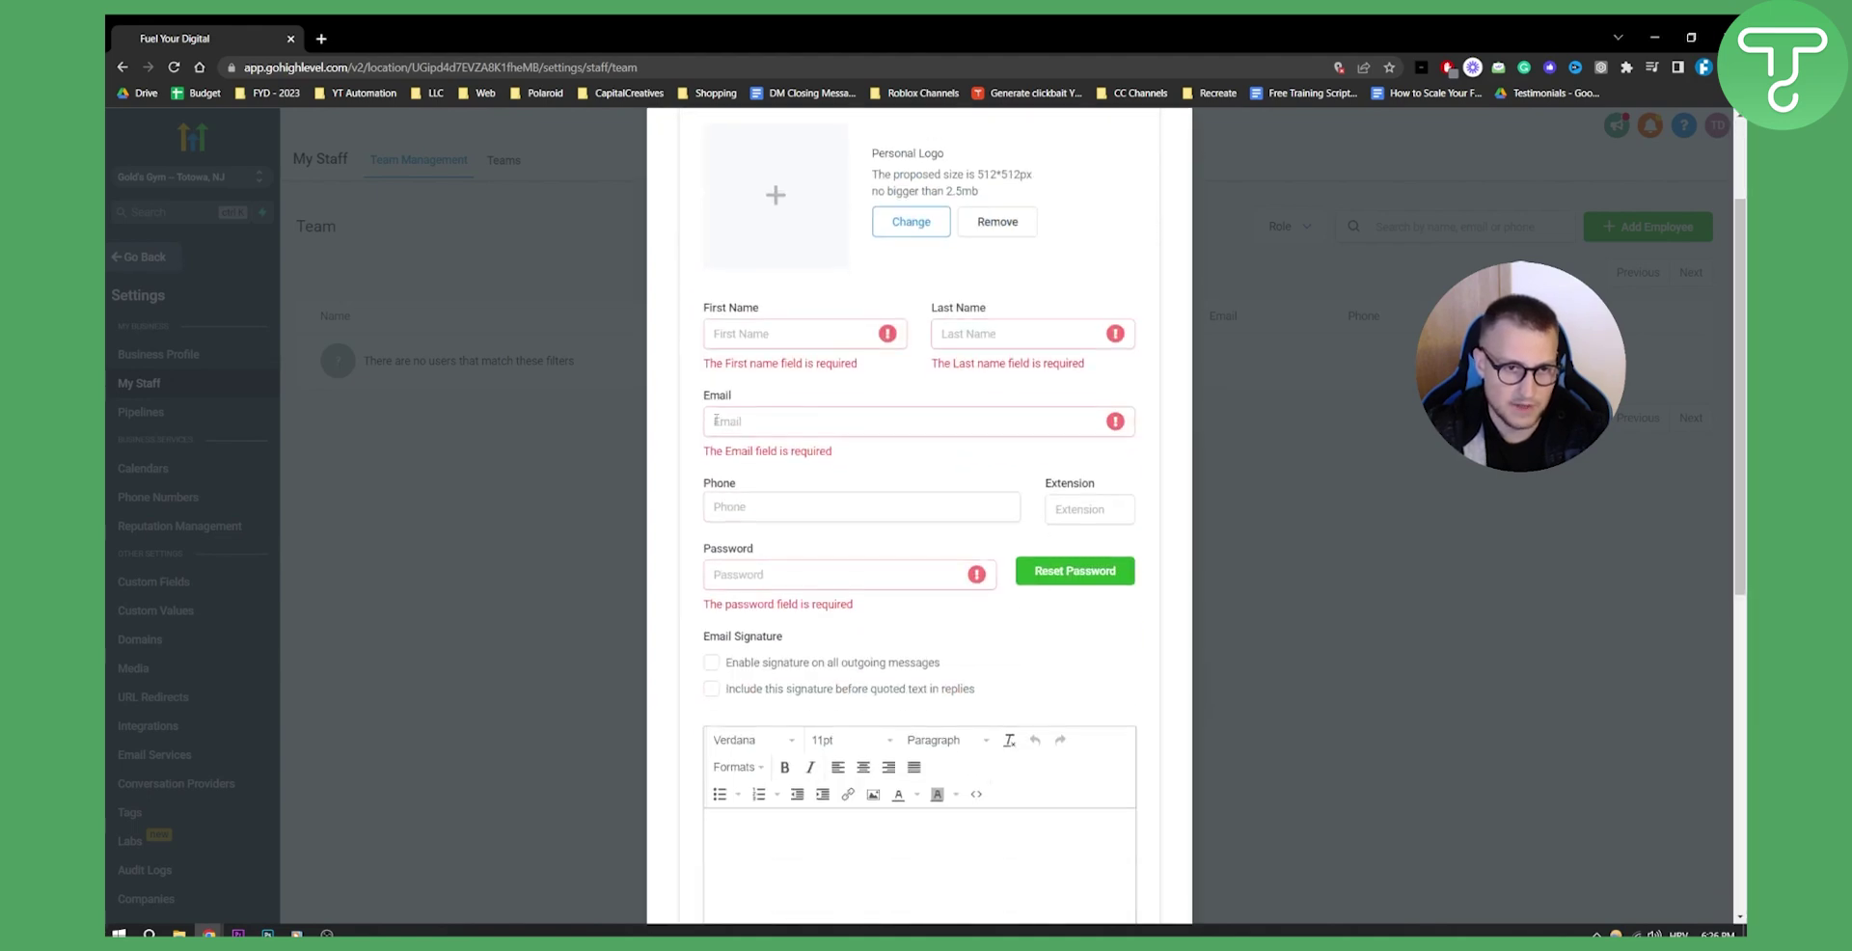
scroll(1011, 386, up, 2)
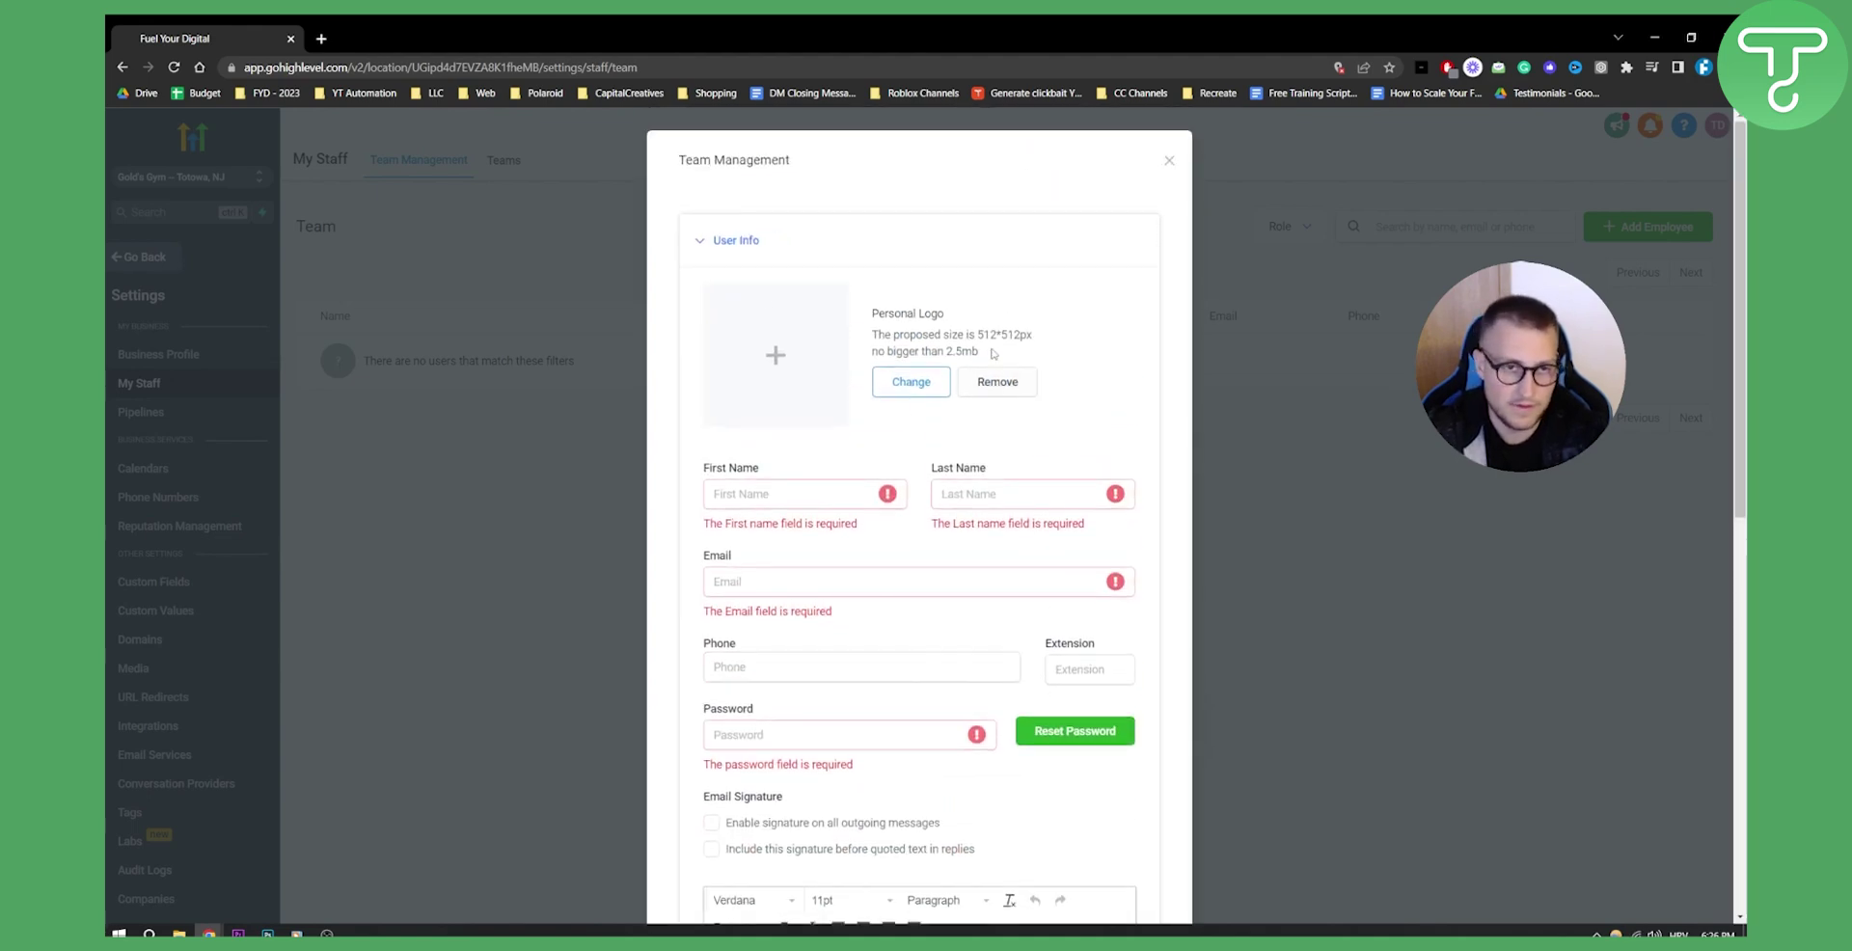
click(1170, 162)
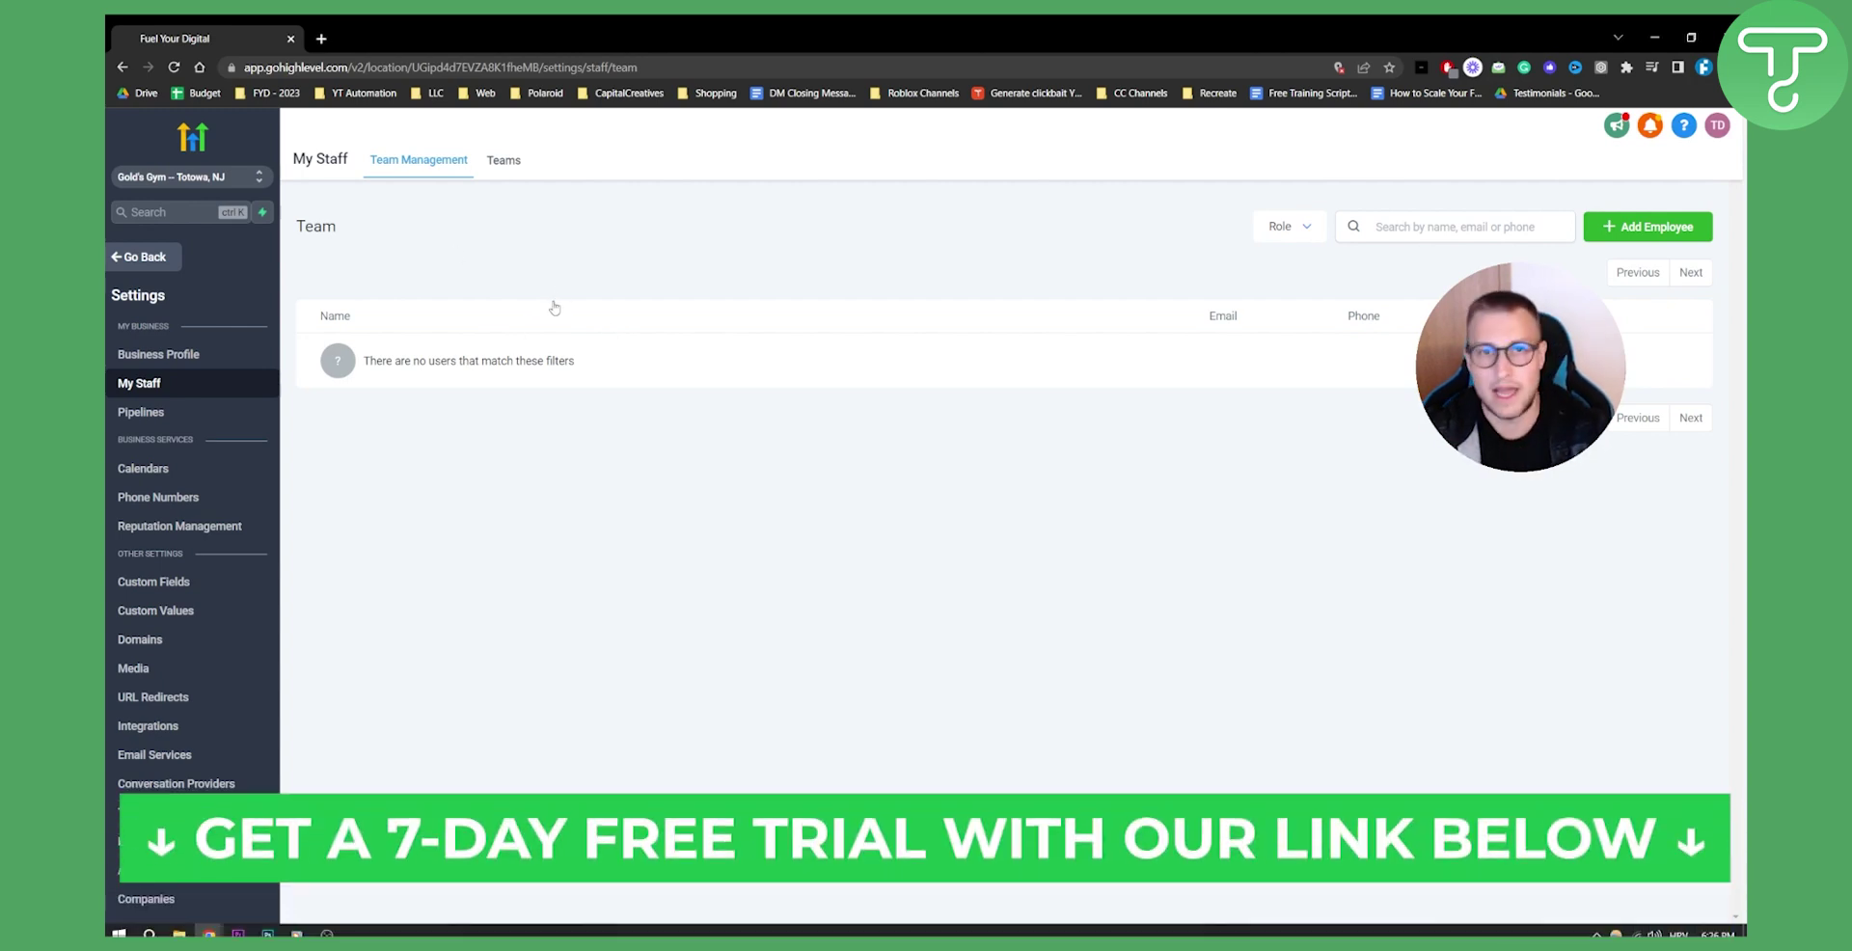
Return to the agency-level view and open its Team settings
click(135, 258)
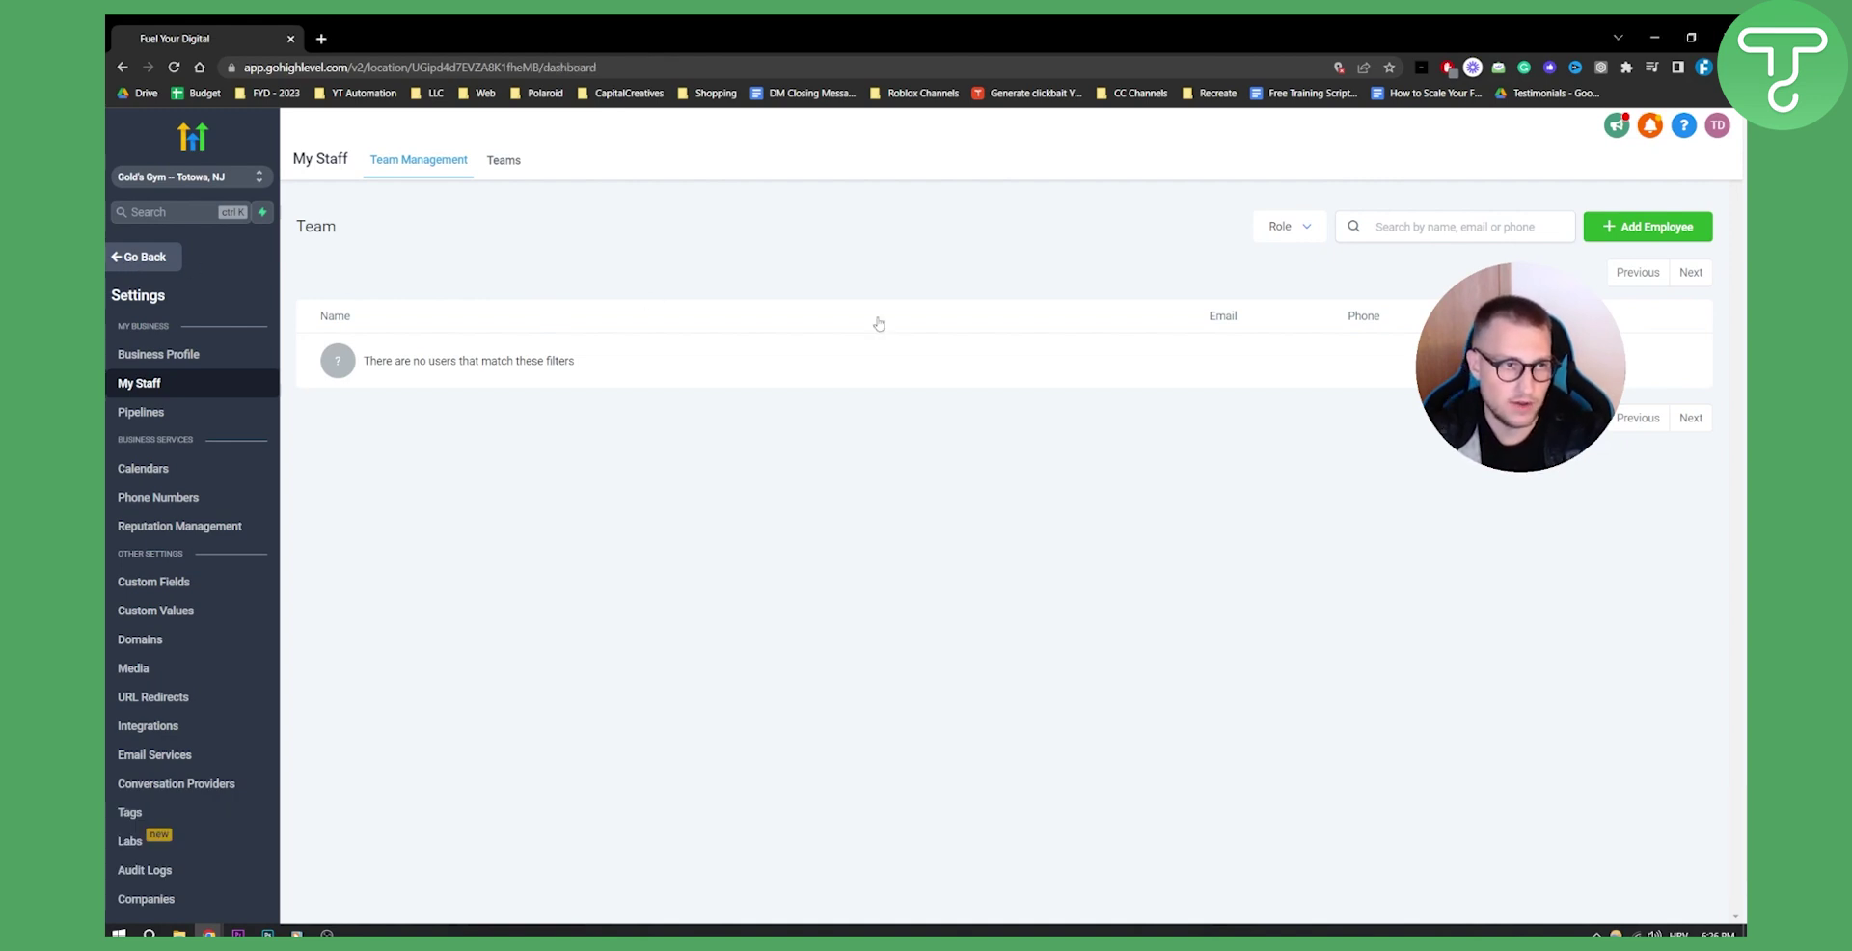
click(212, 175)
click(363, 240)
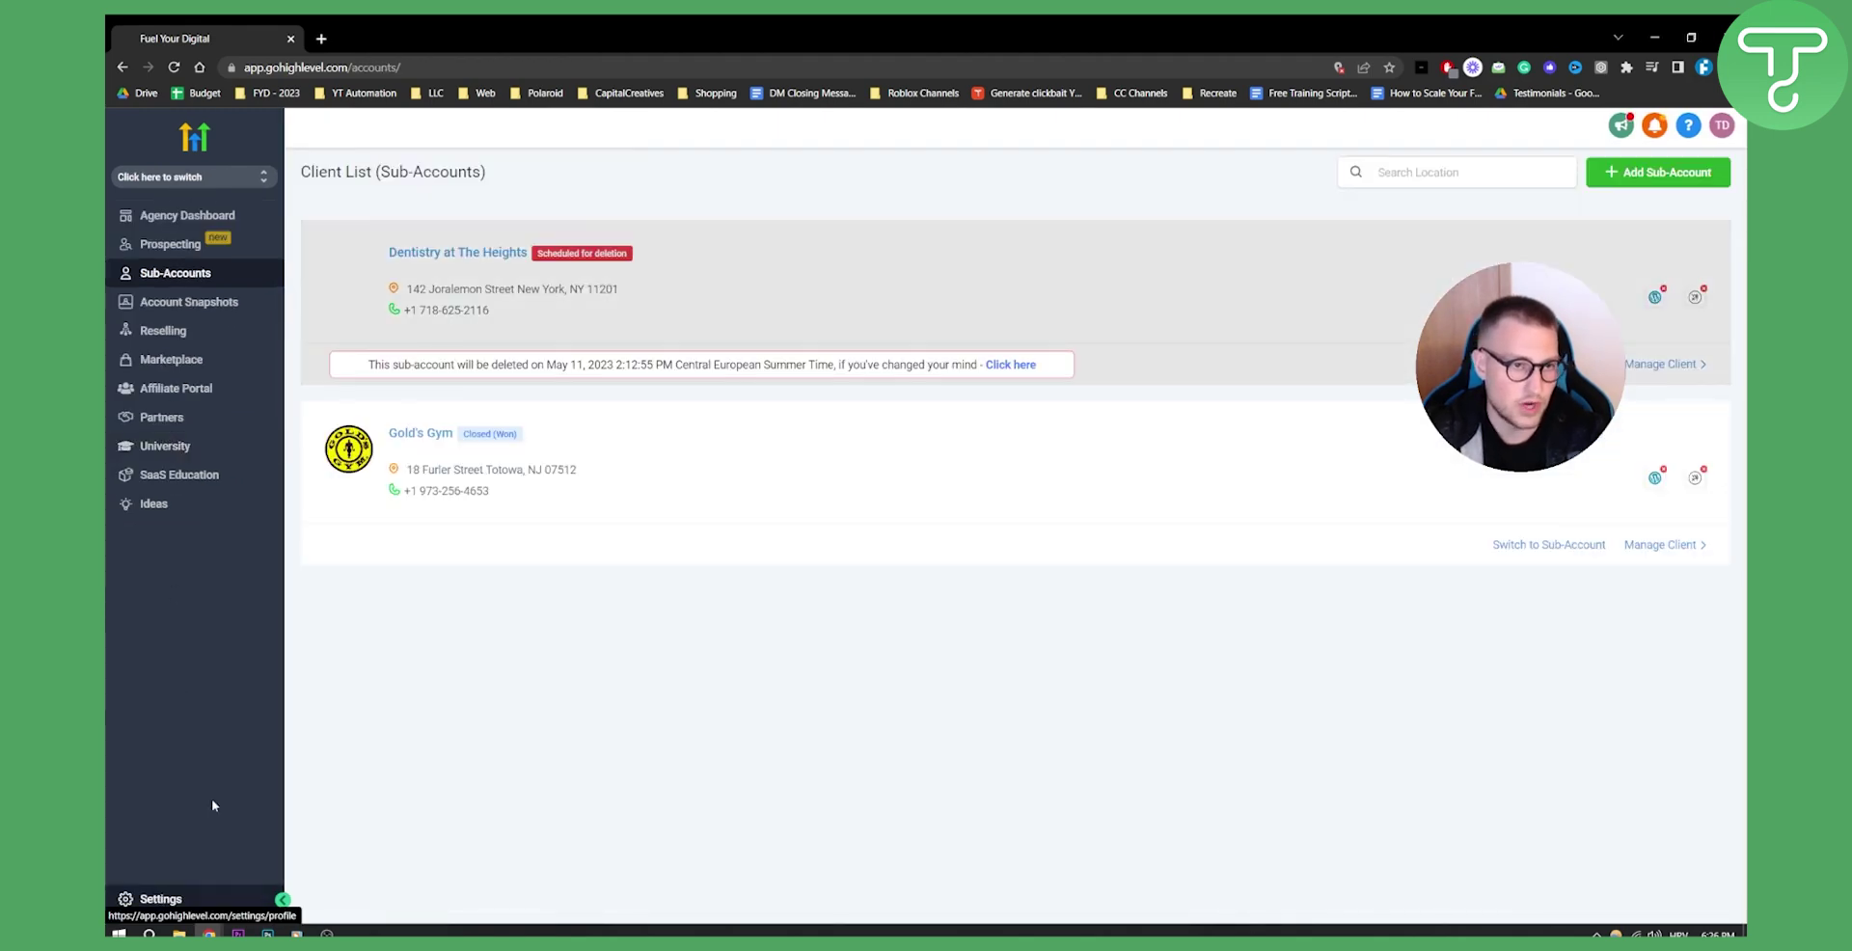
click(161, 898)
click(164, 349)
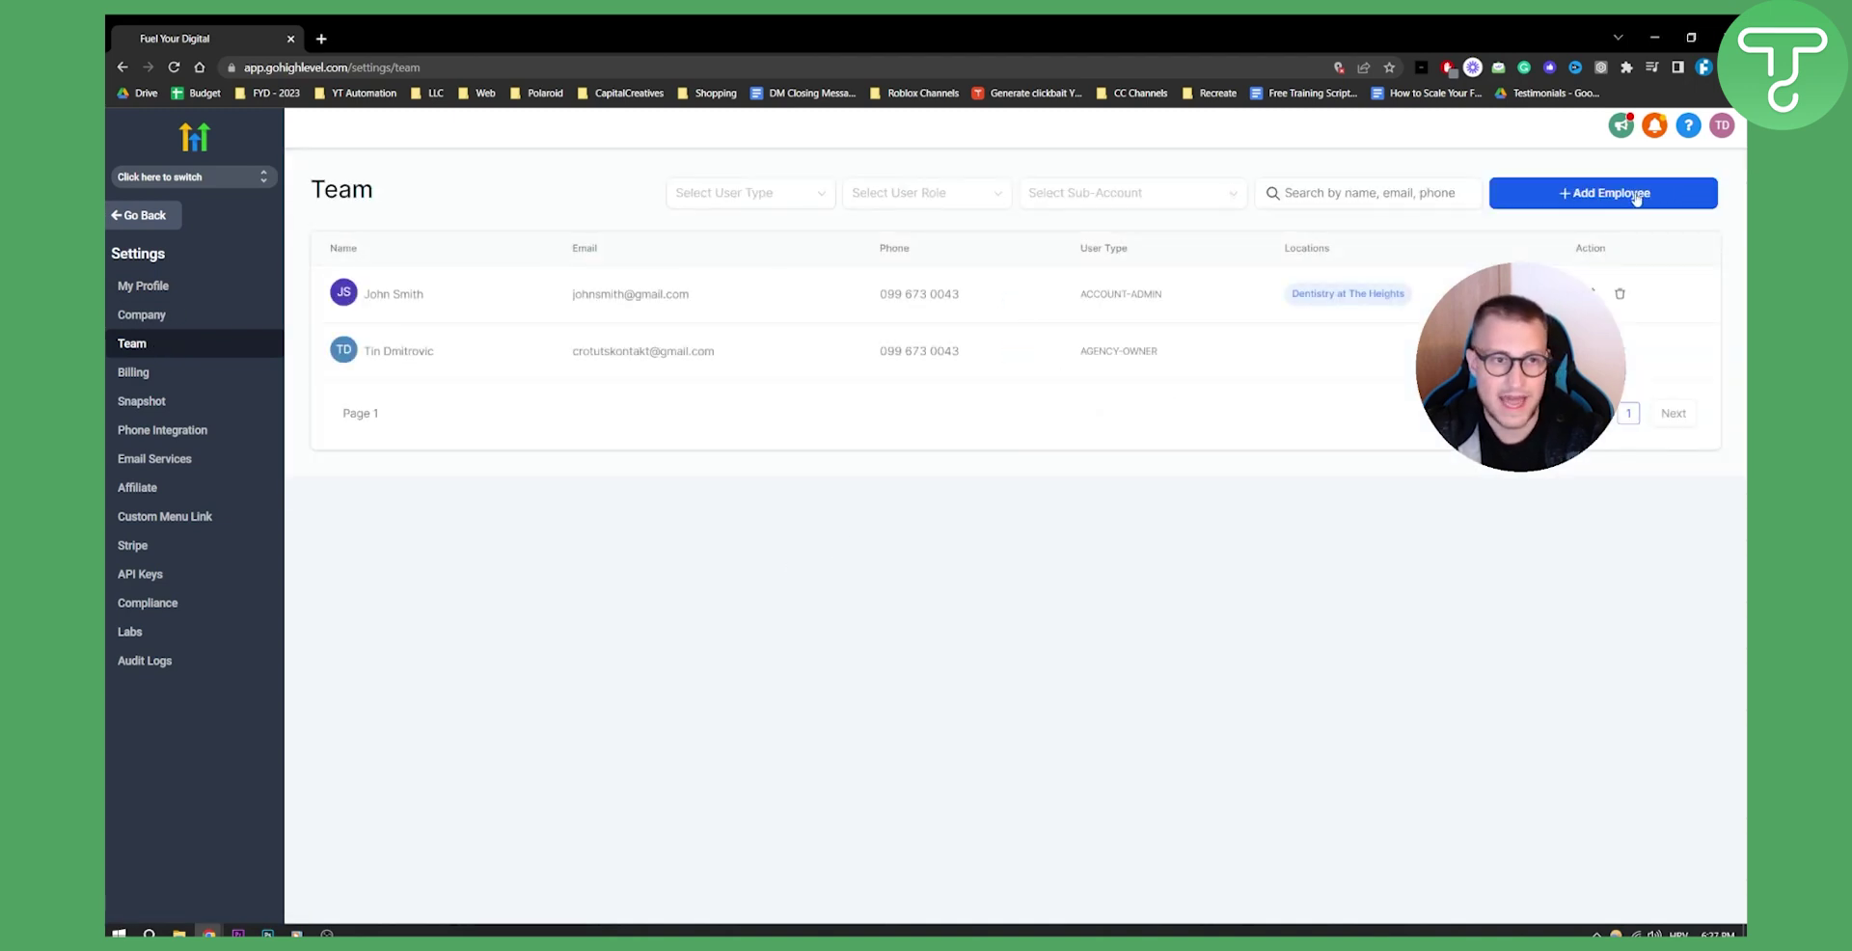
Start a new agency team employee and expand its permission and role sections
click(1557, 188)
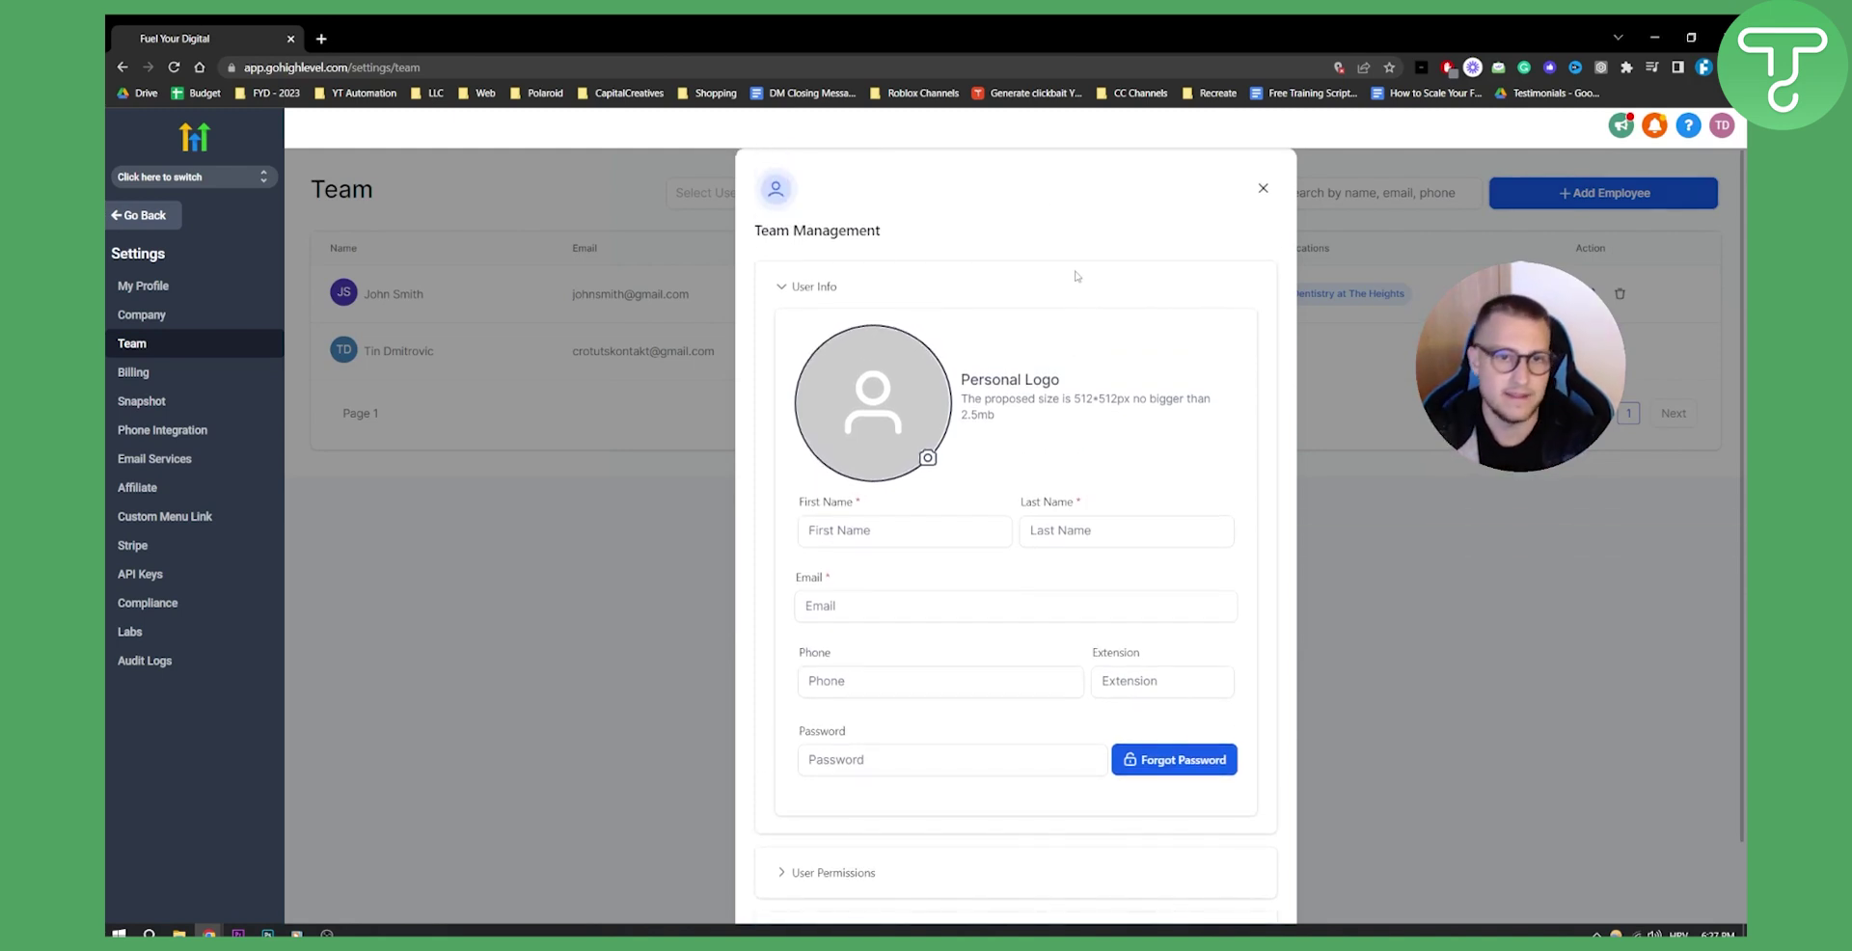
scroll(976, 341, down, 2)
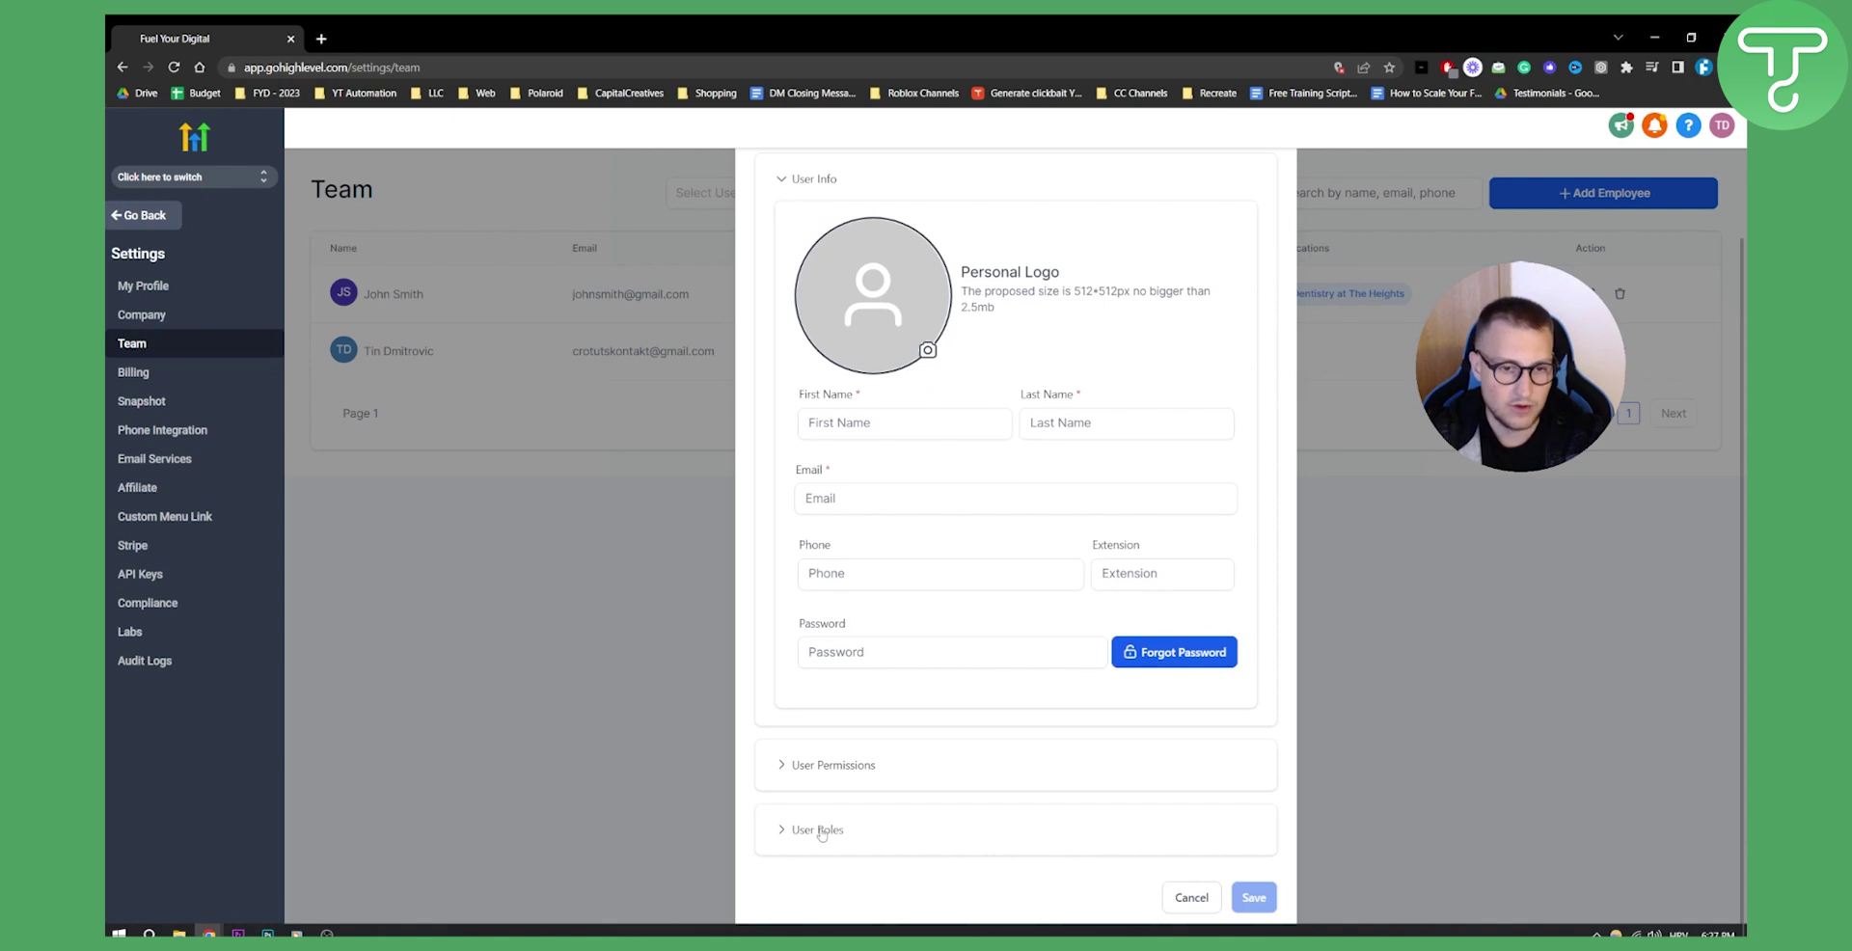
click(827, 765)
scroll(830, 675, down, 8)
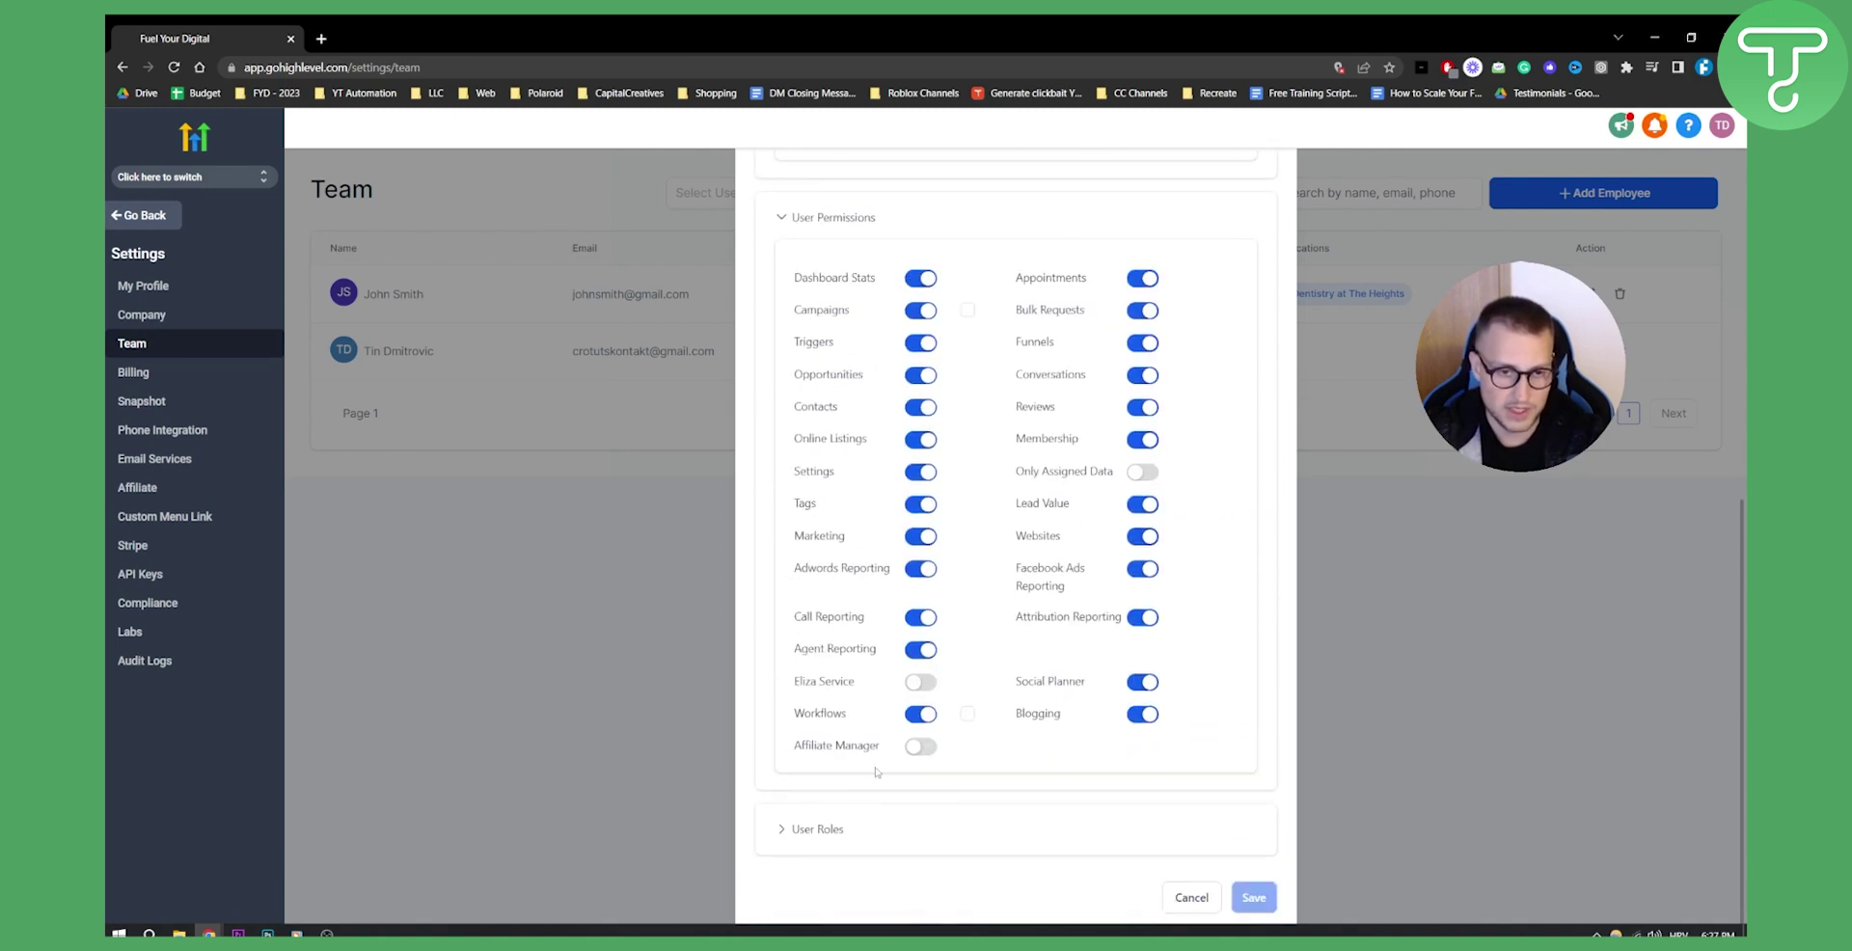
click(815, 829)
scroll(835, 733, down, 5)
Draft user type Account, role User assigned to Gold's Gym, then close without saving
click(840, 669)
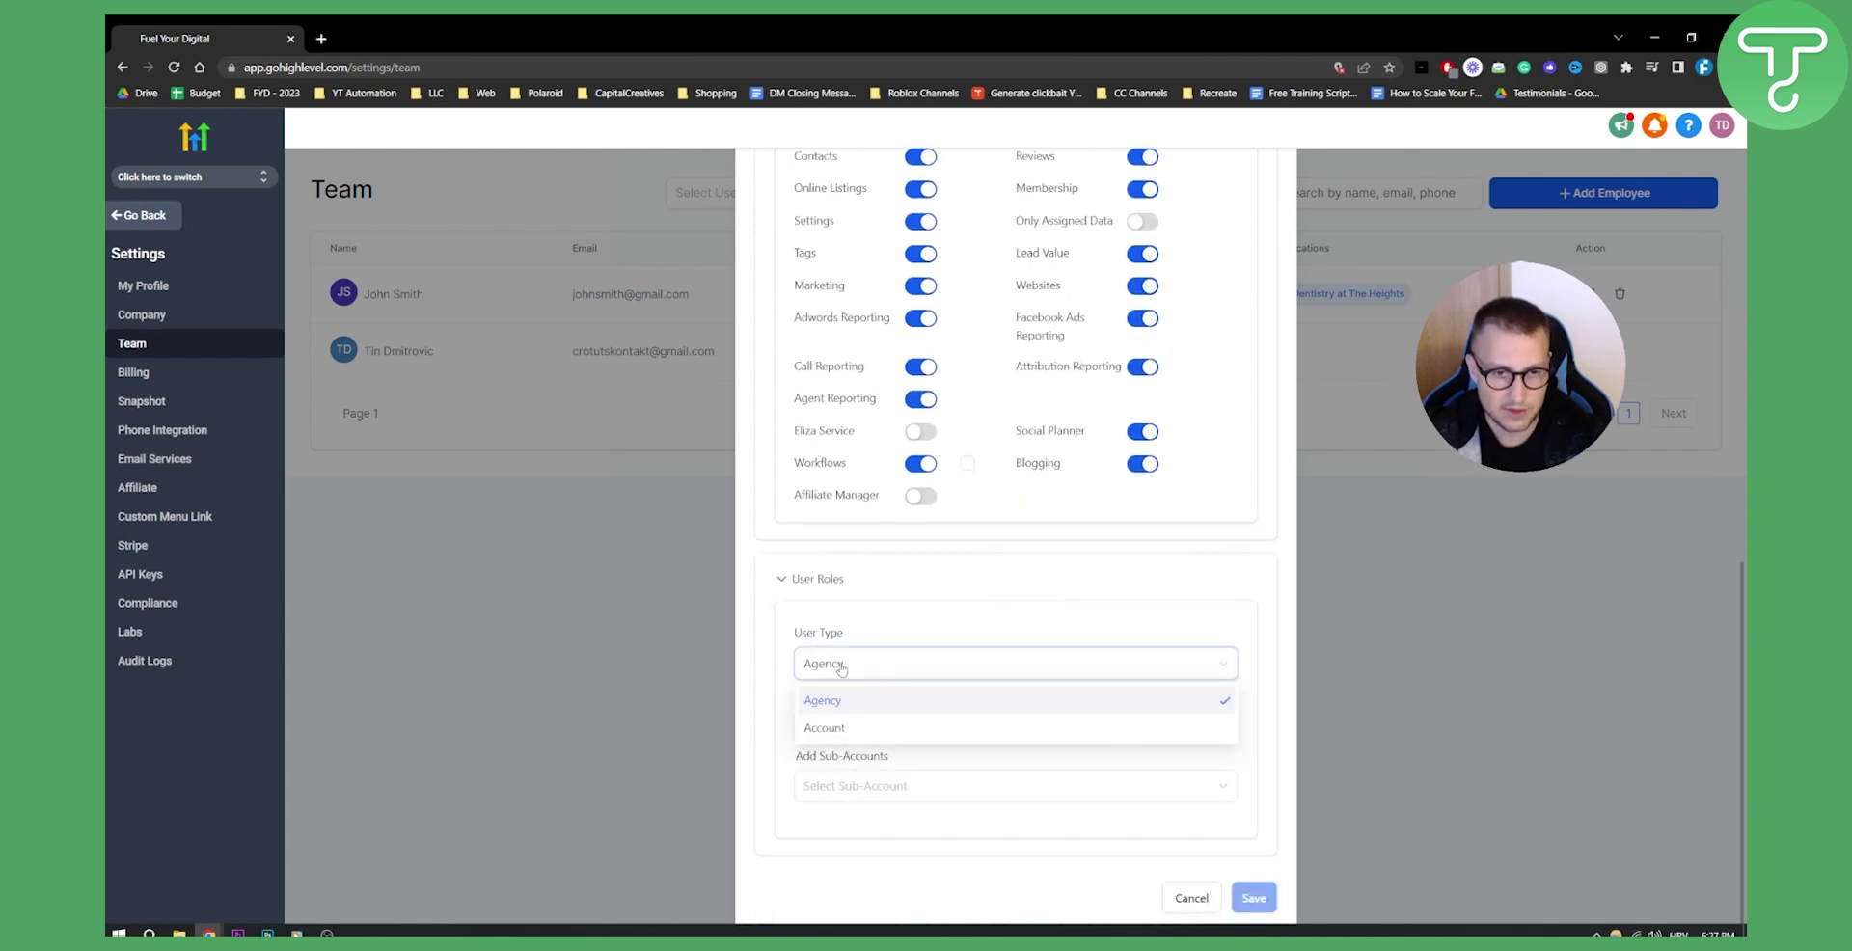
click(840, 732)
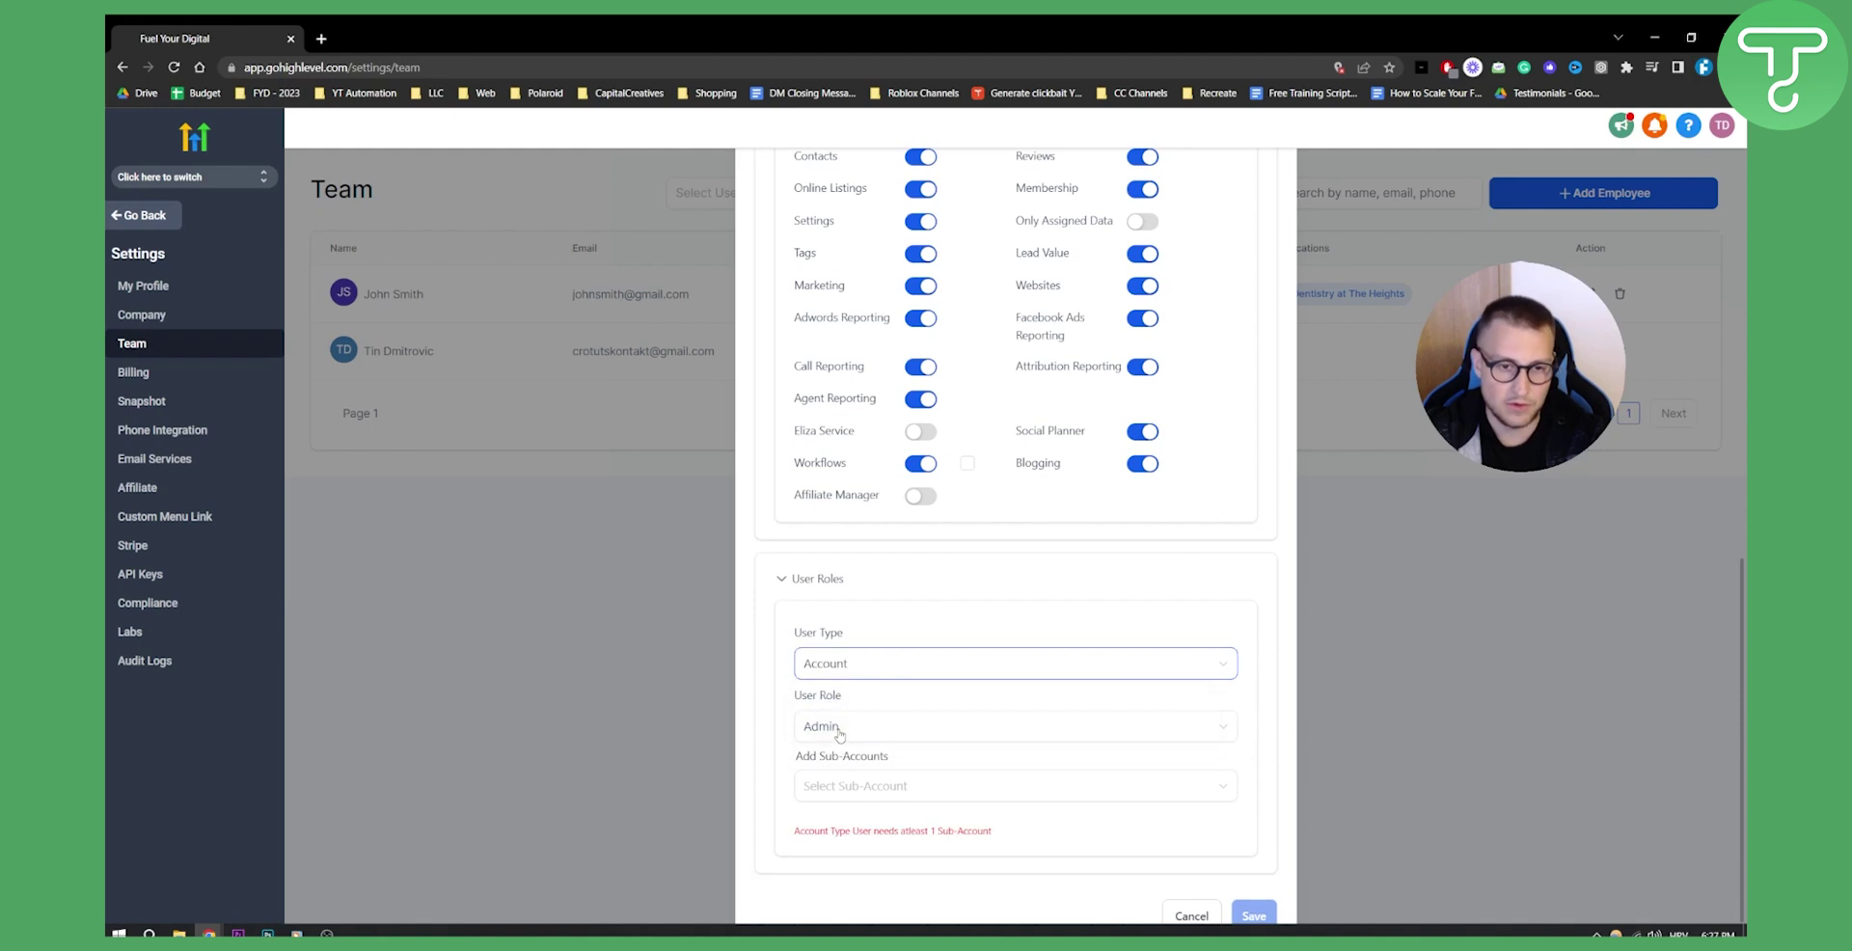
click(839, 728)
click(820, 759)
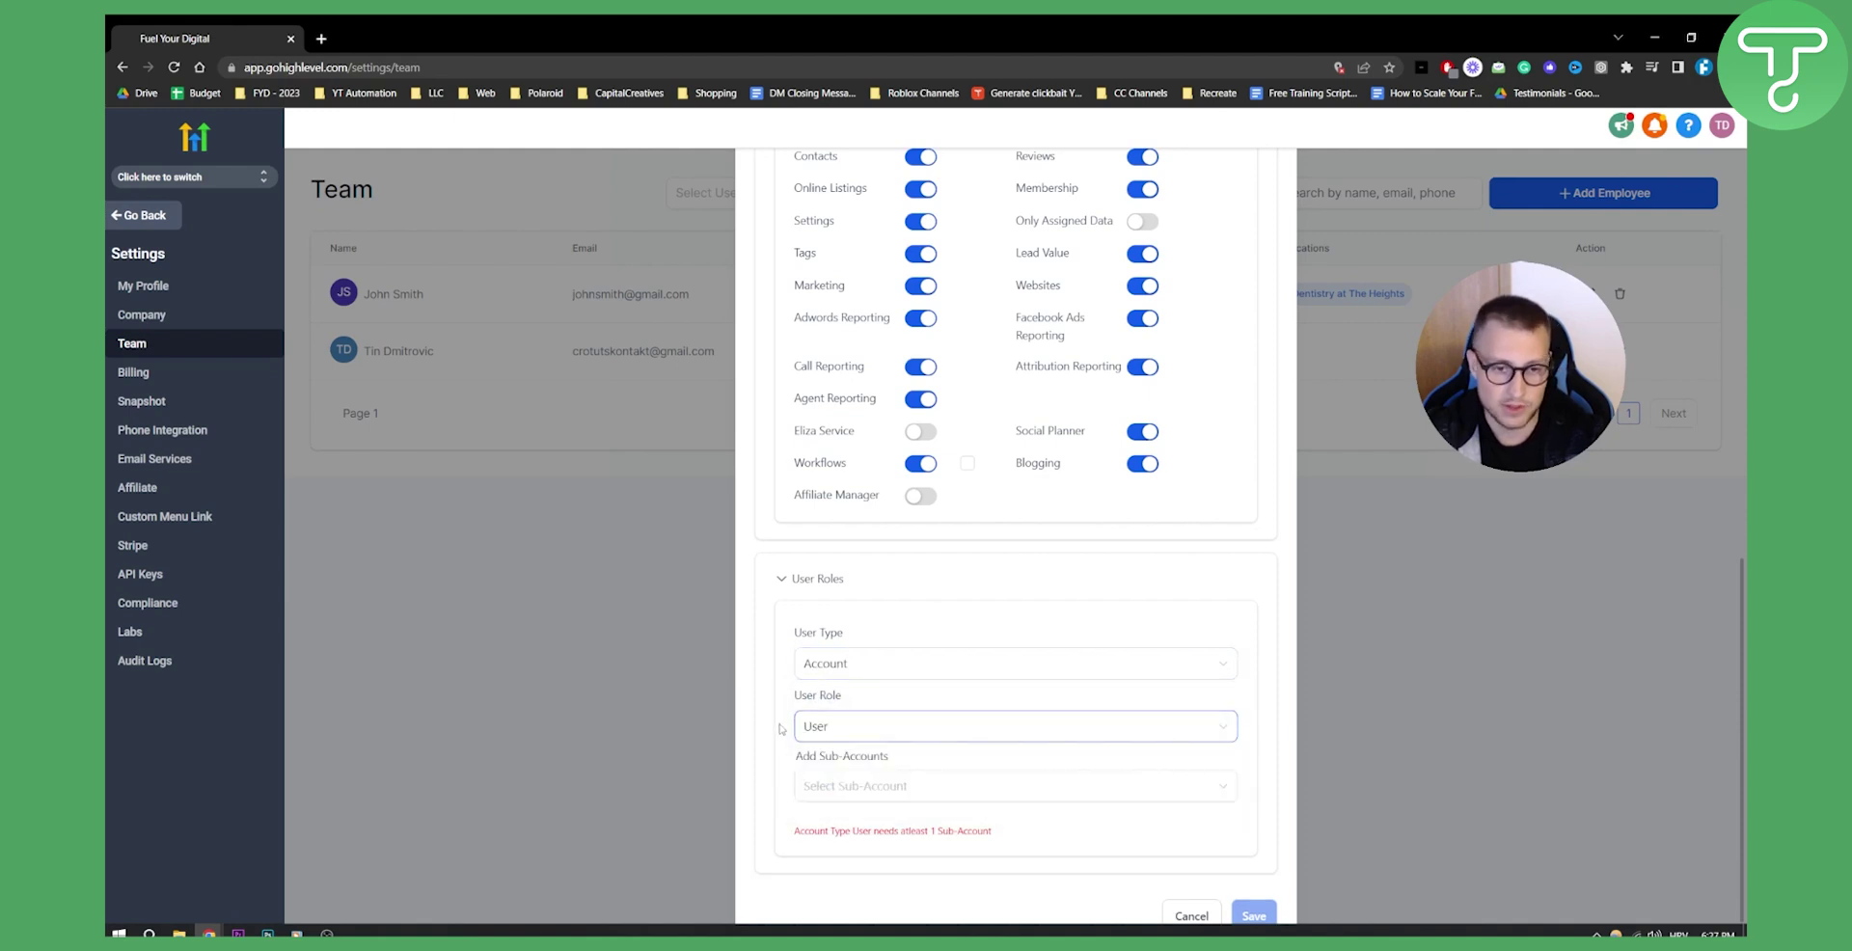
scroll(781, 728, down, 1)
click(810, 769)
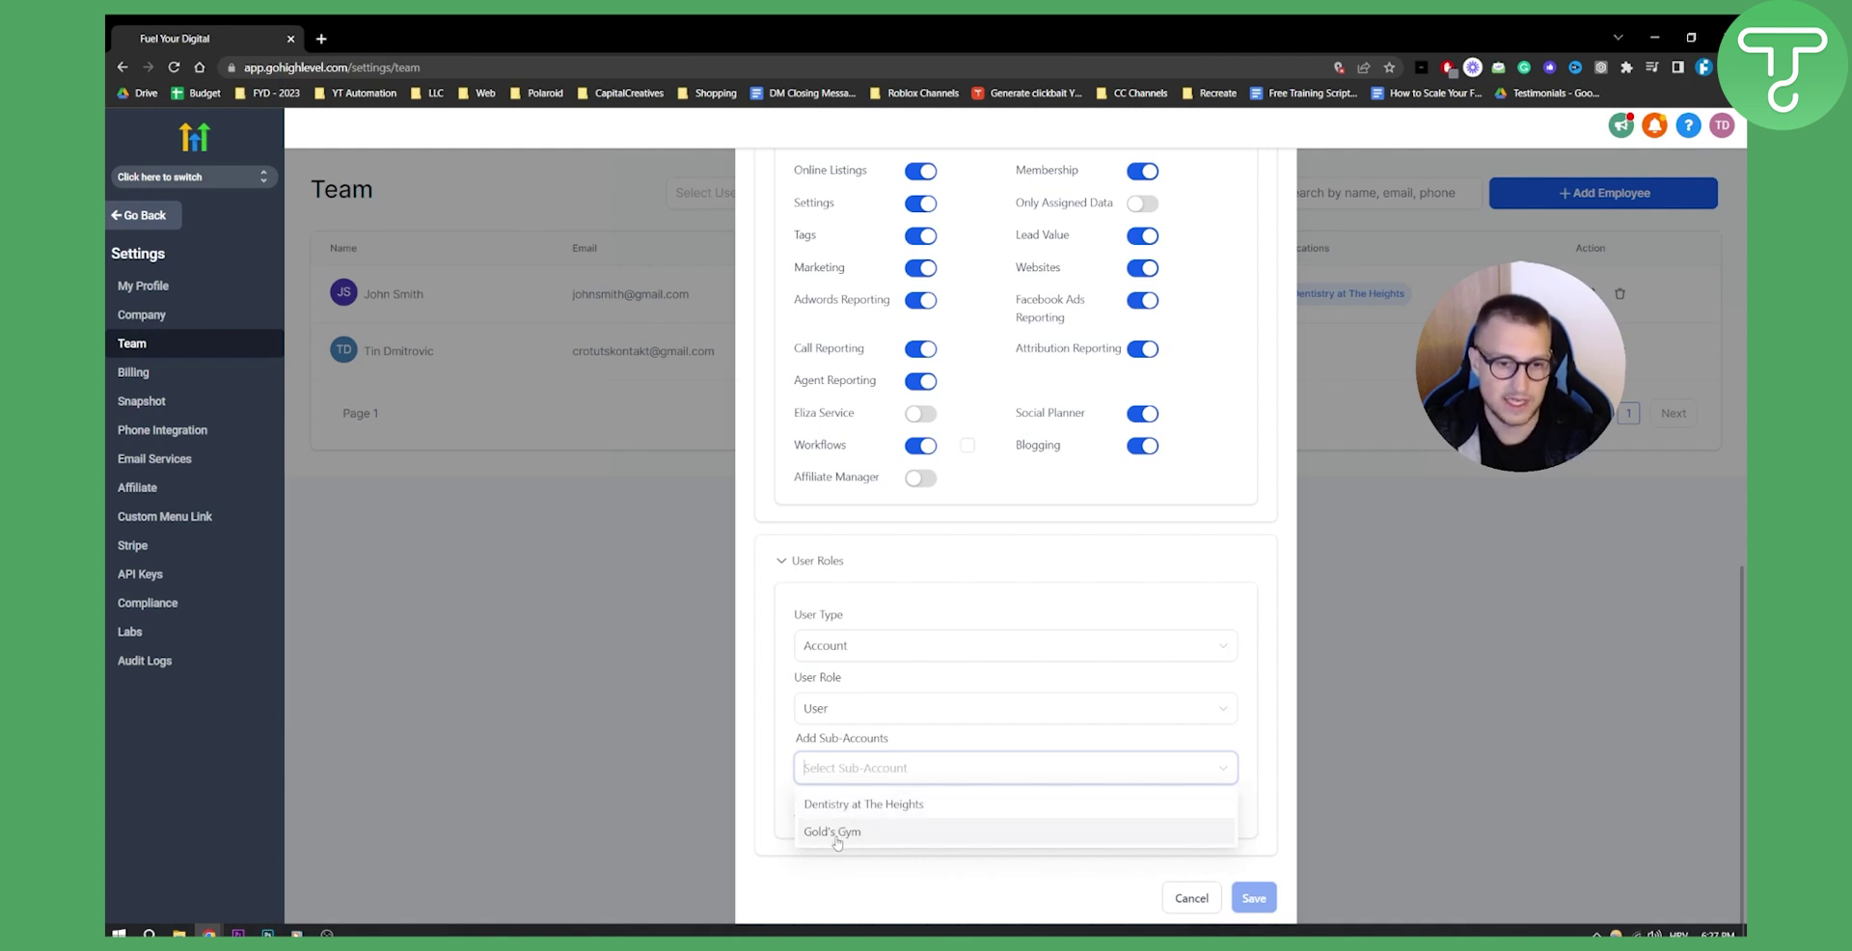
click(835, 835)
click(1063, 916)
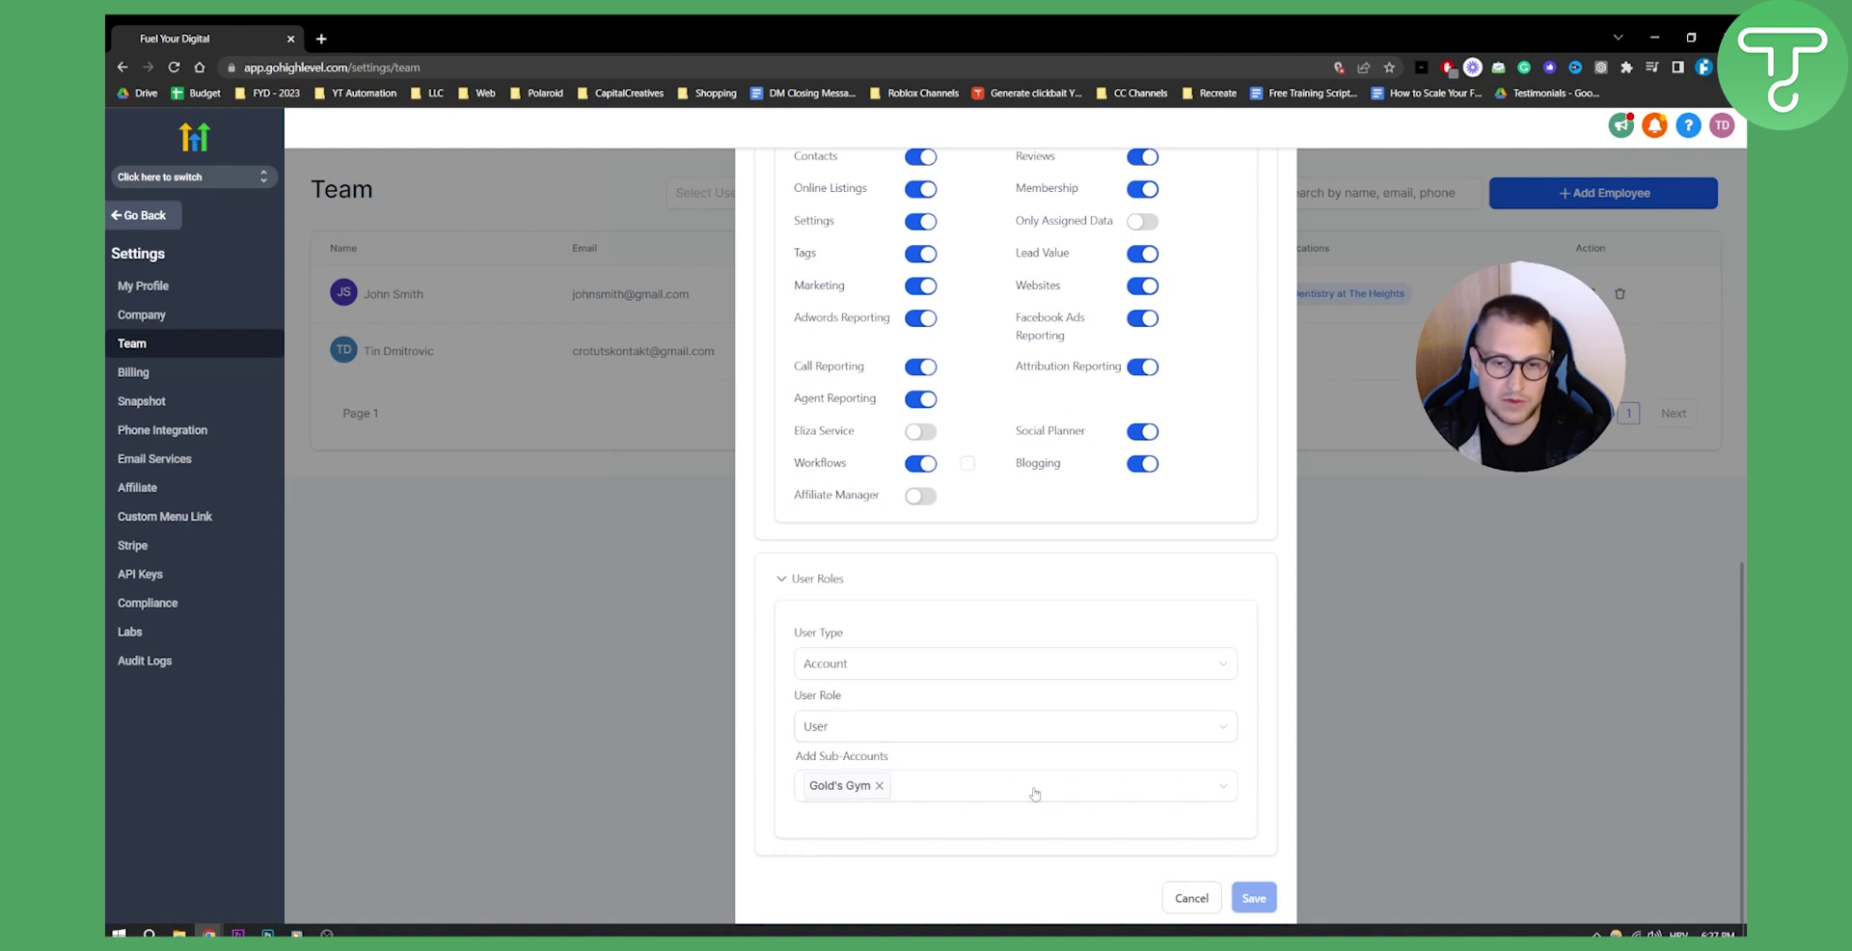
scroll(1076, 699, up, 10)
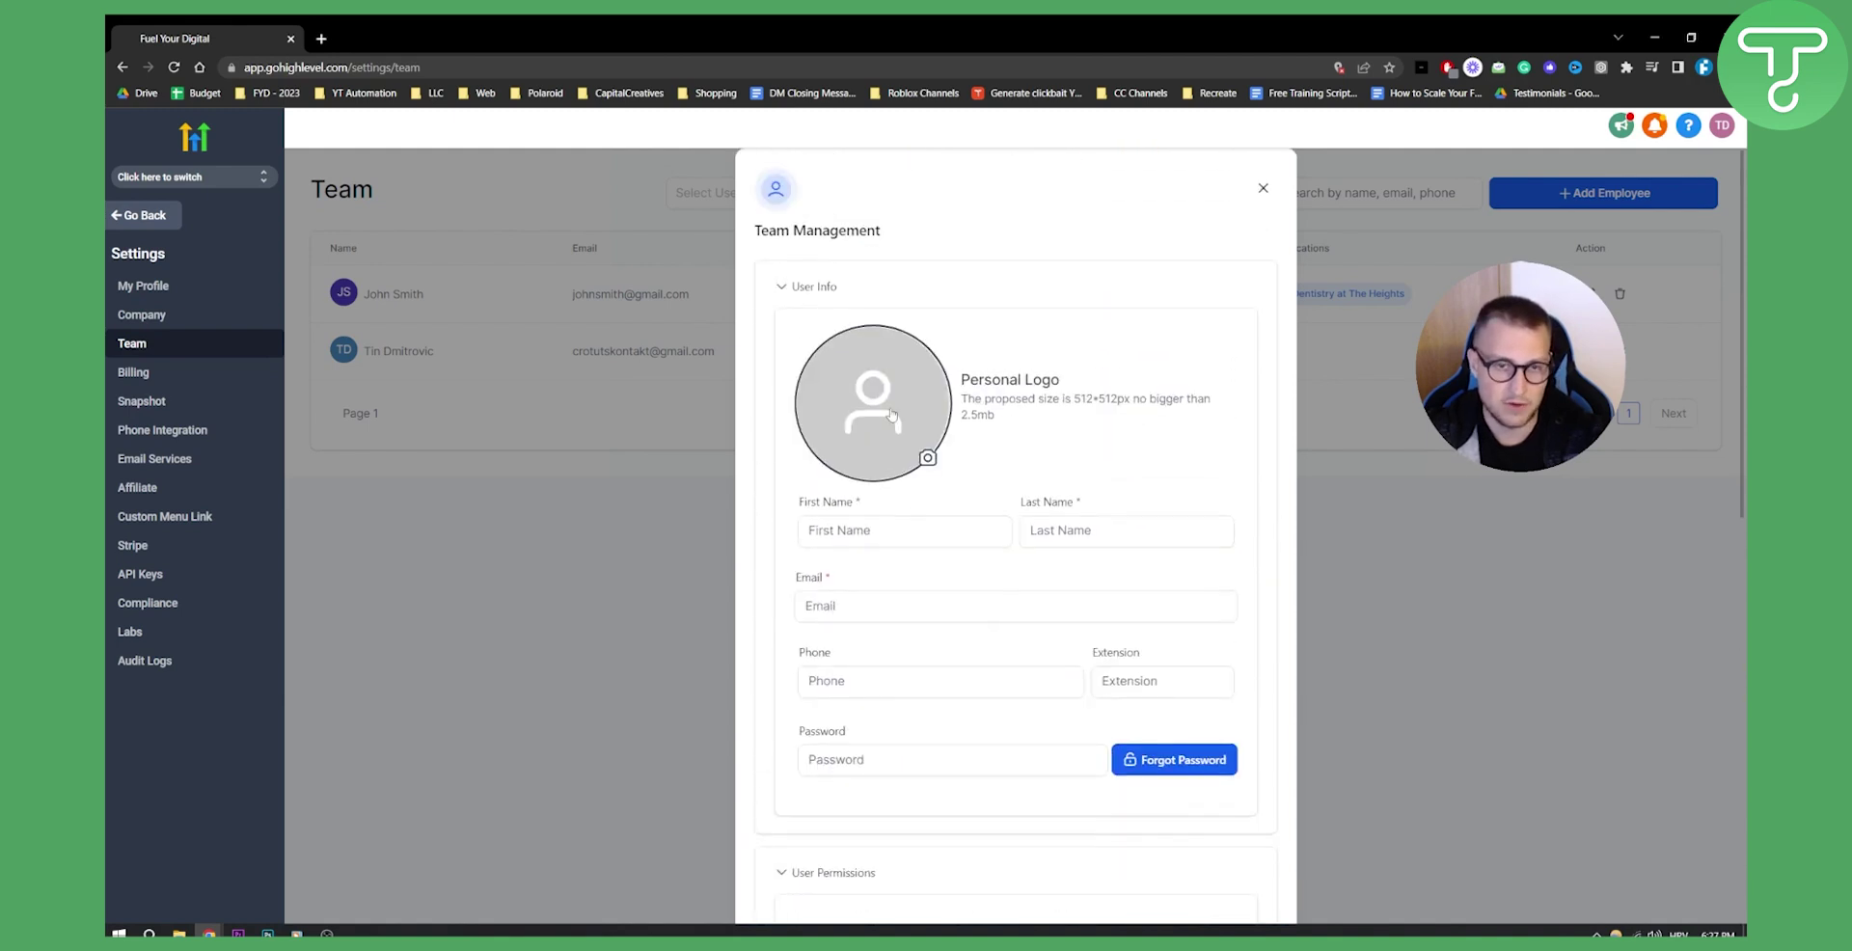
click(1263, 189)
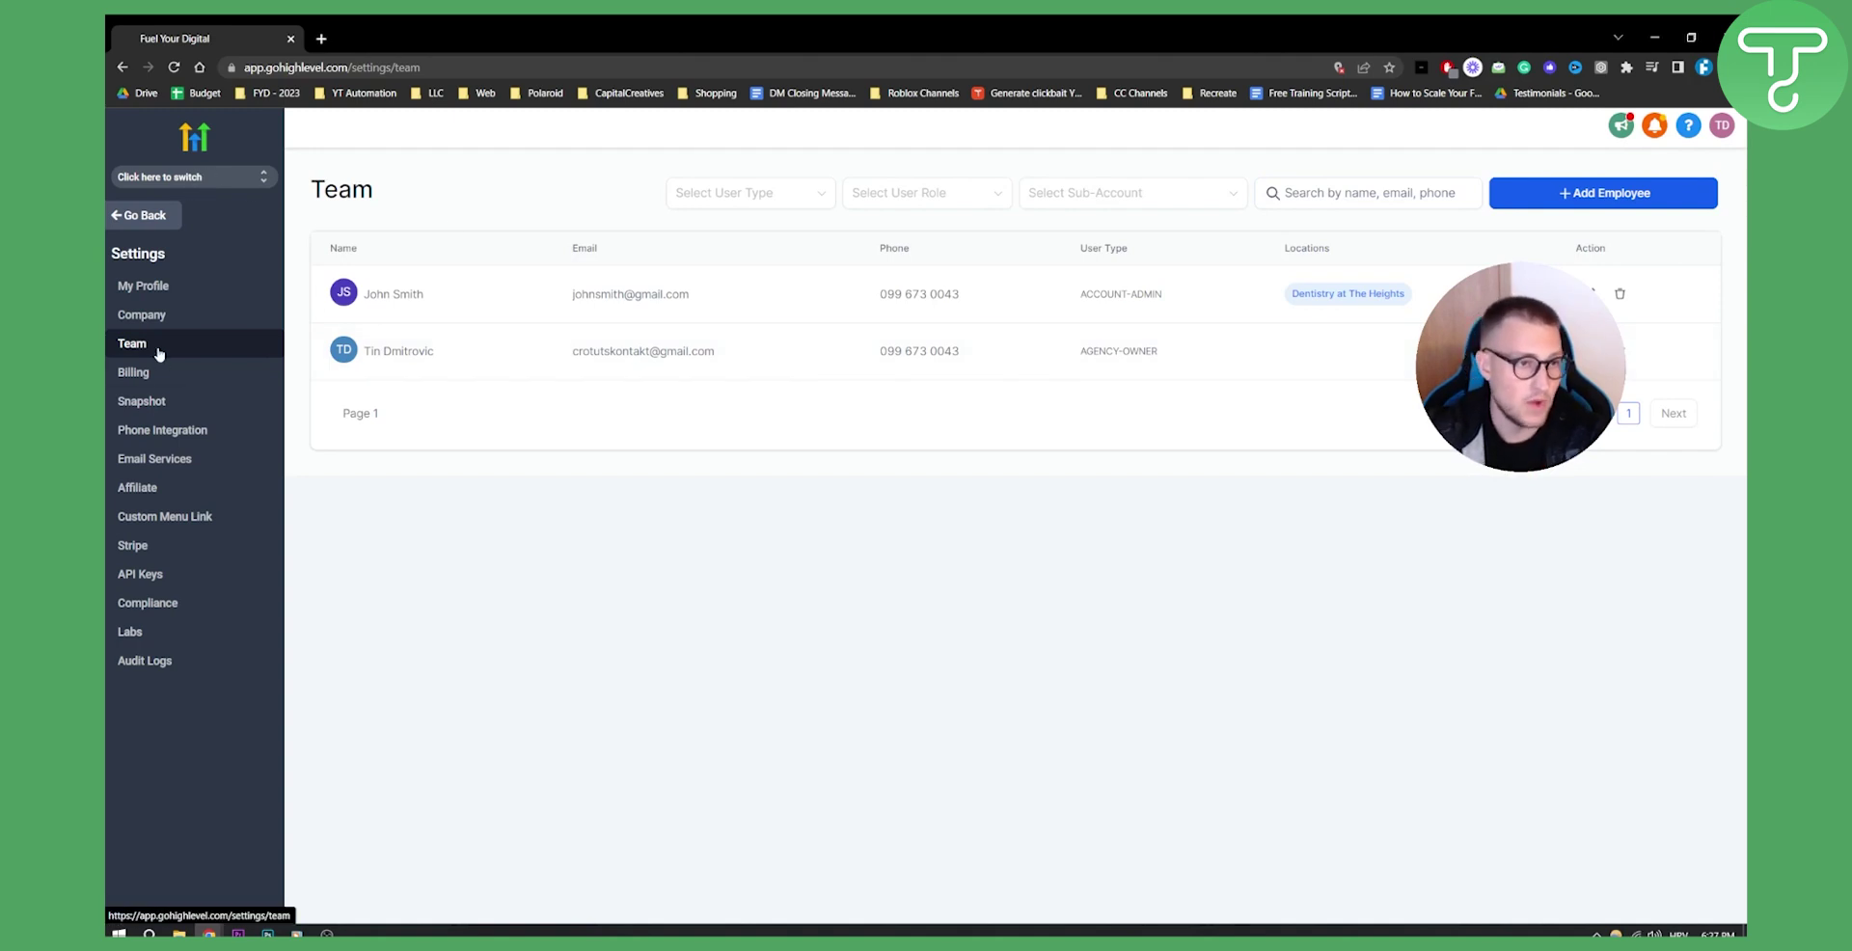
Check Gold's Gym's Phone Integration sub-account settings, finding no Twilio linked, then return to the dashboard
click(203, 439)
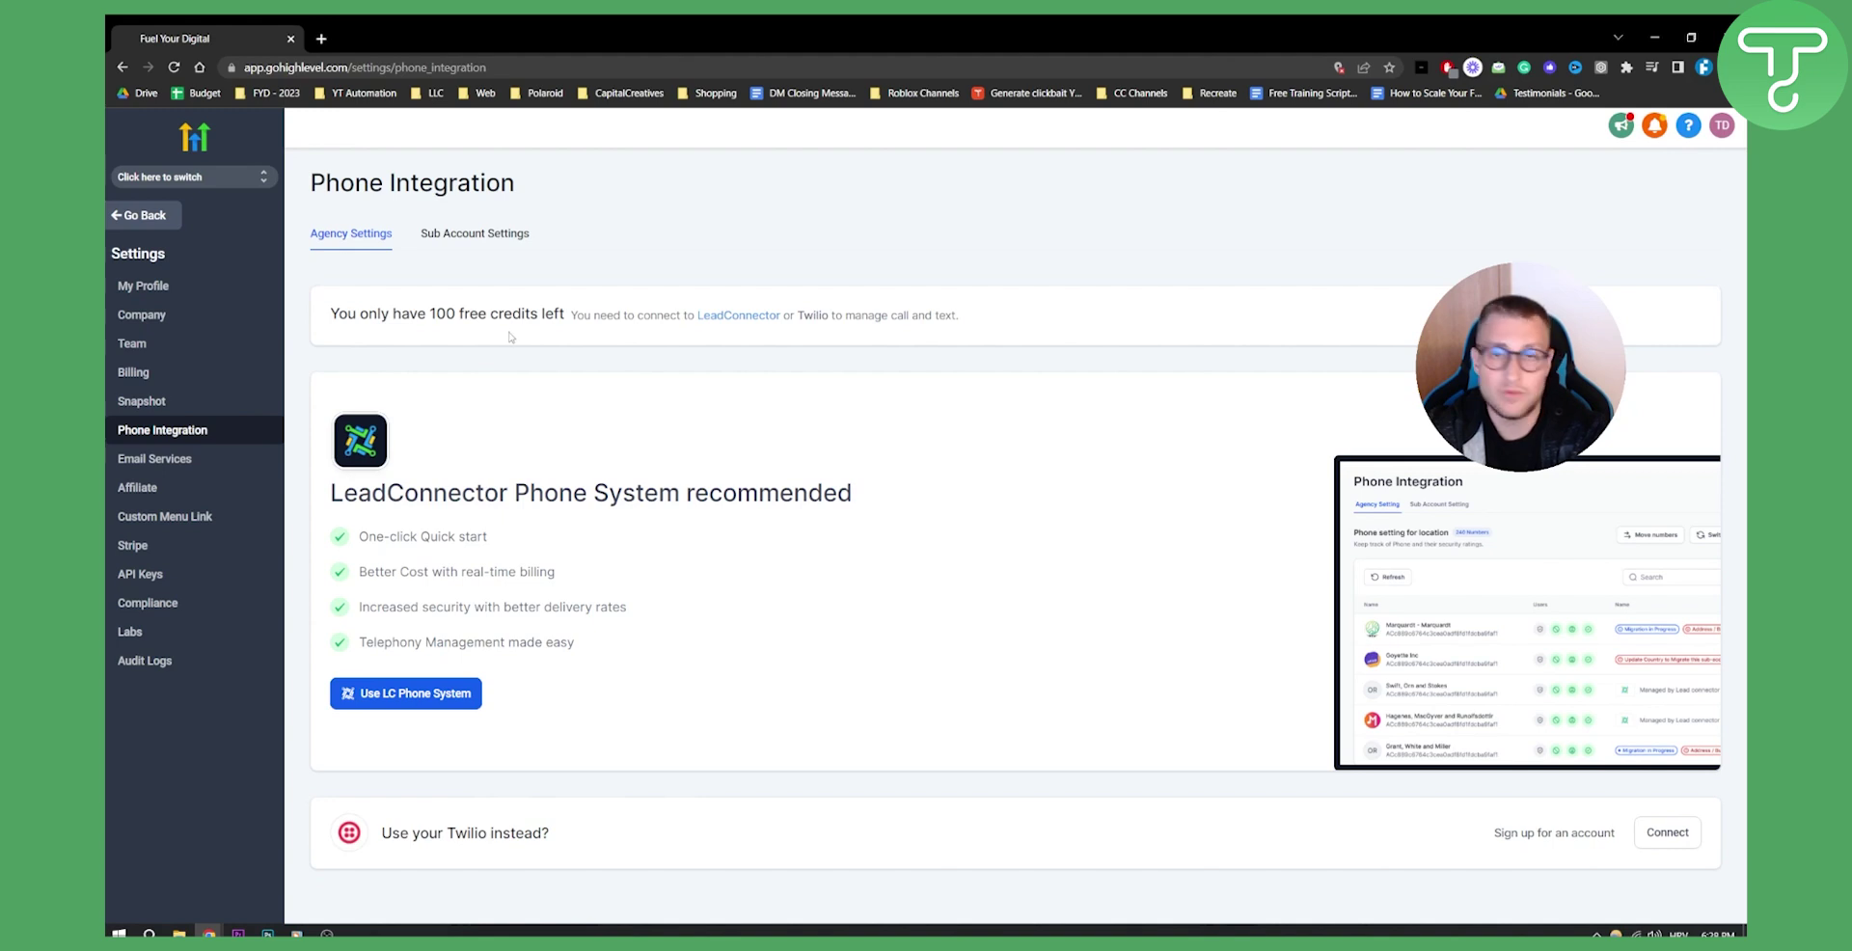
click(467, 239)
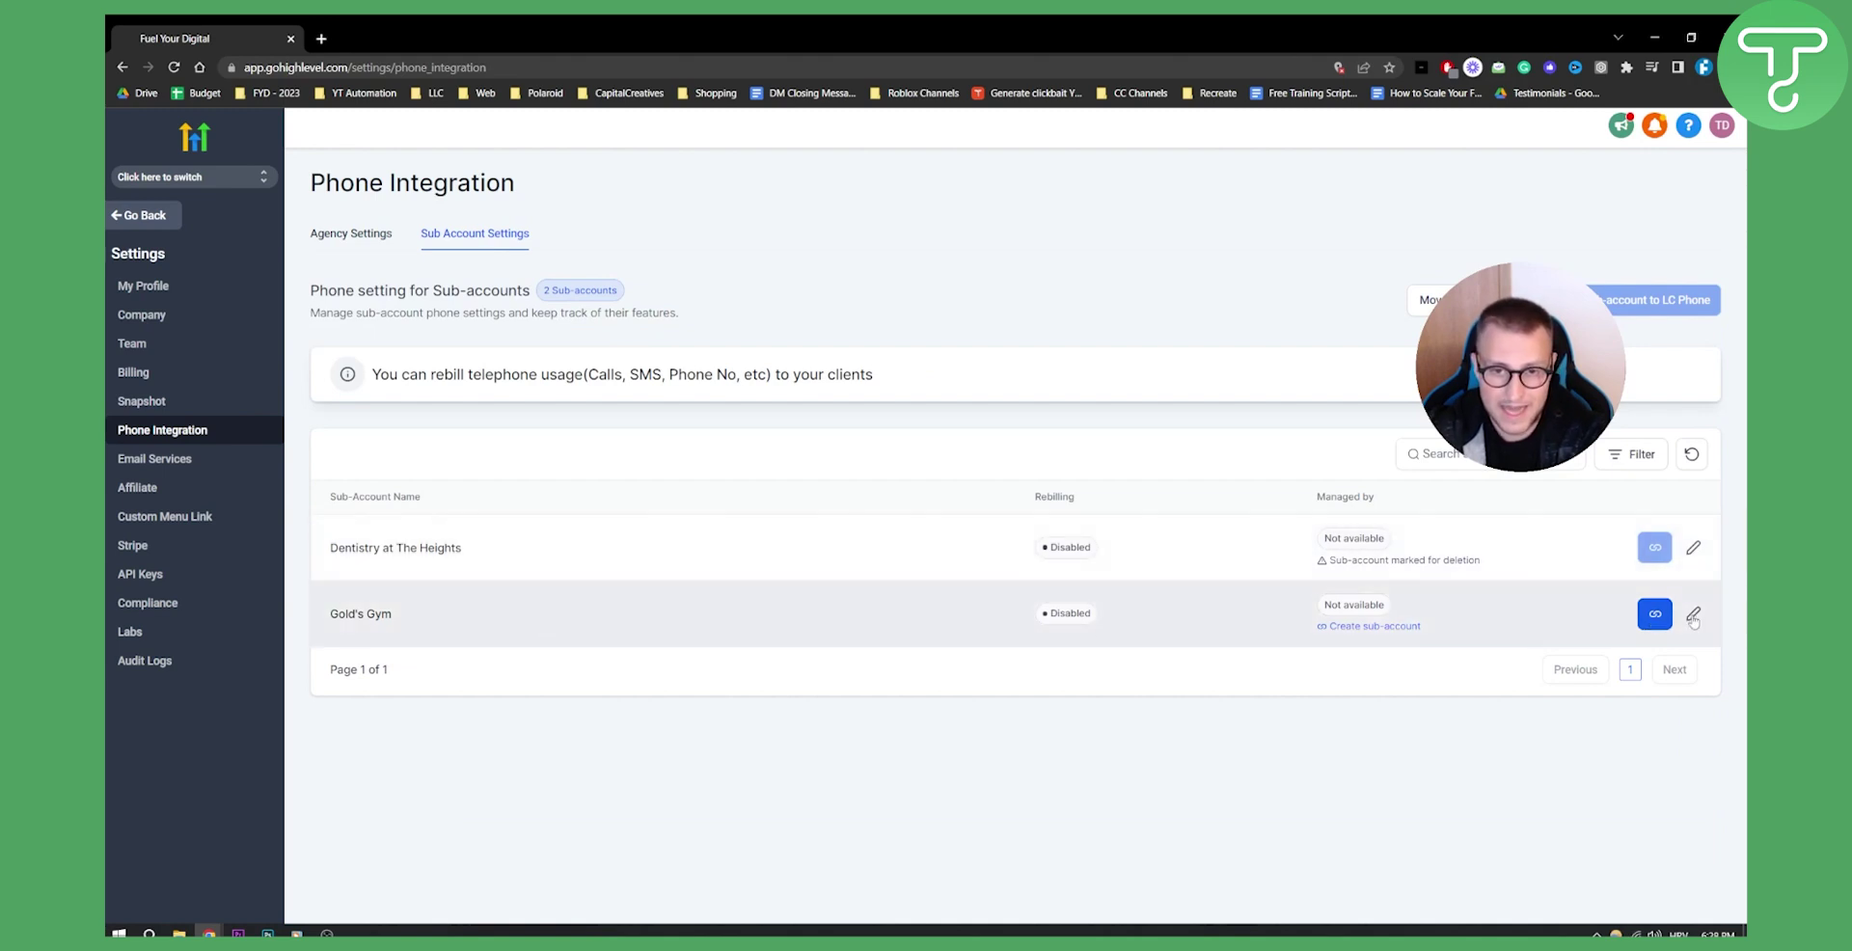
click(1693, 616)
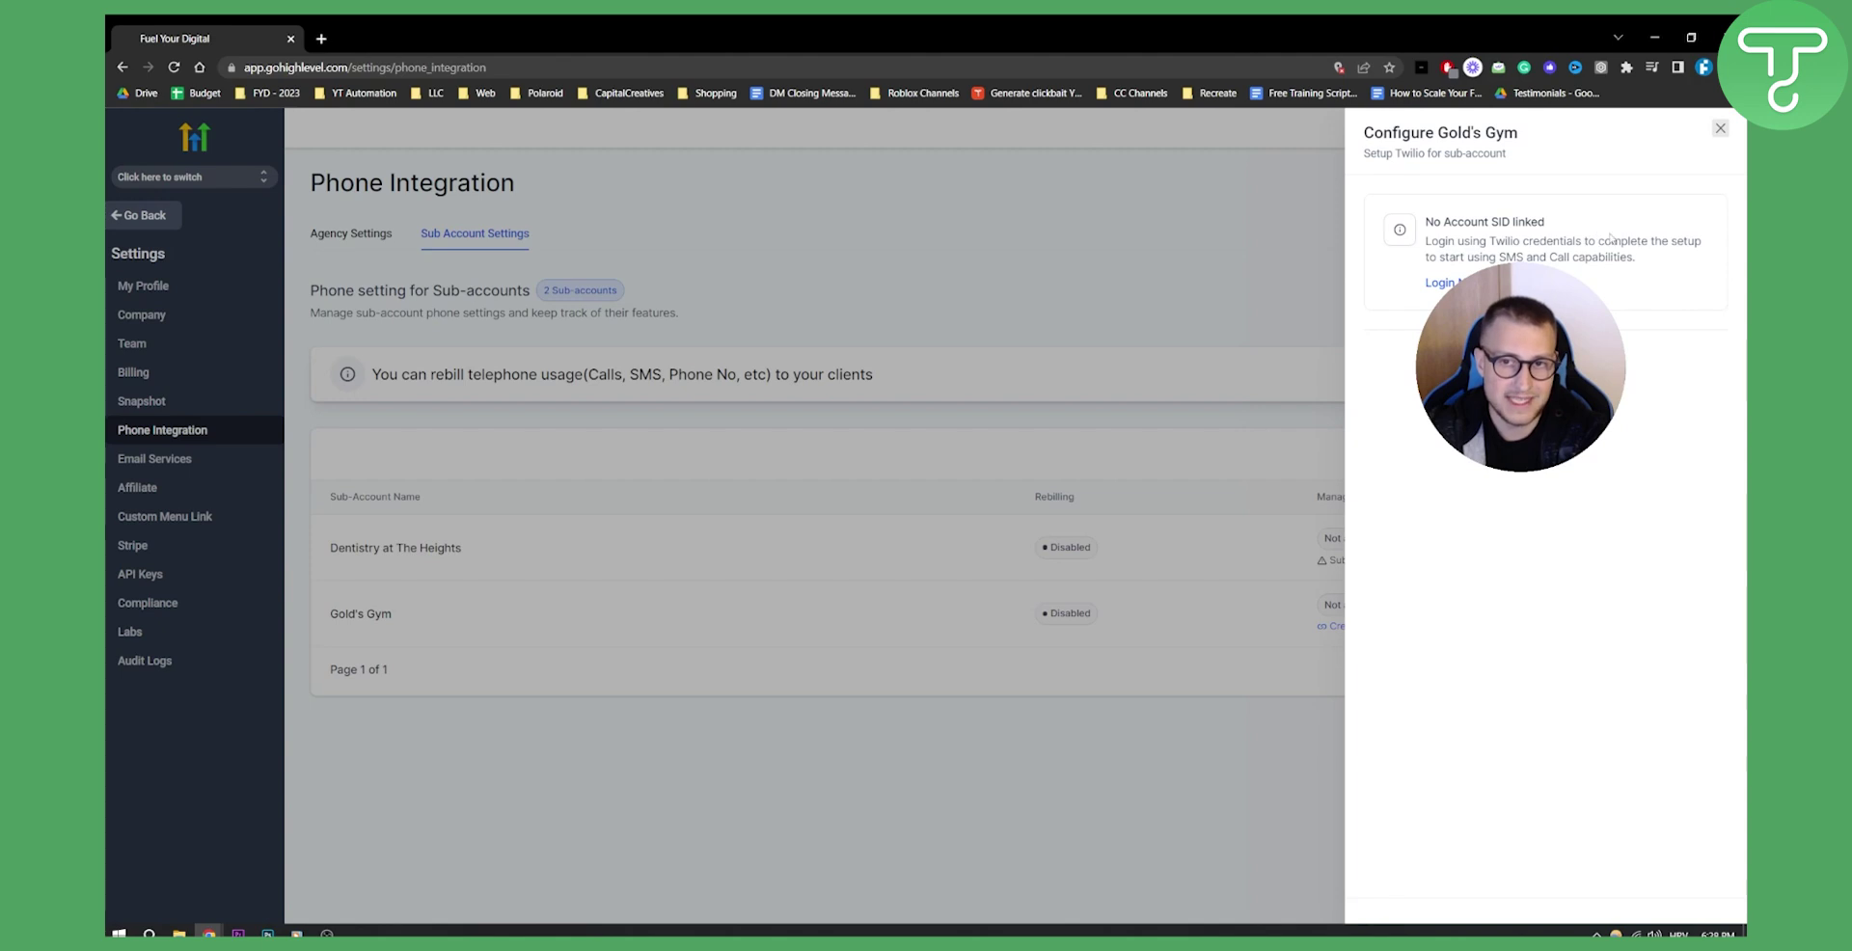
click(1720, 129)
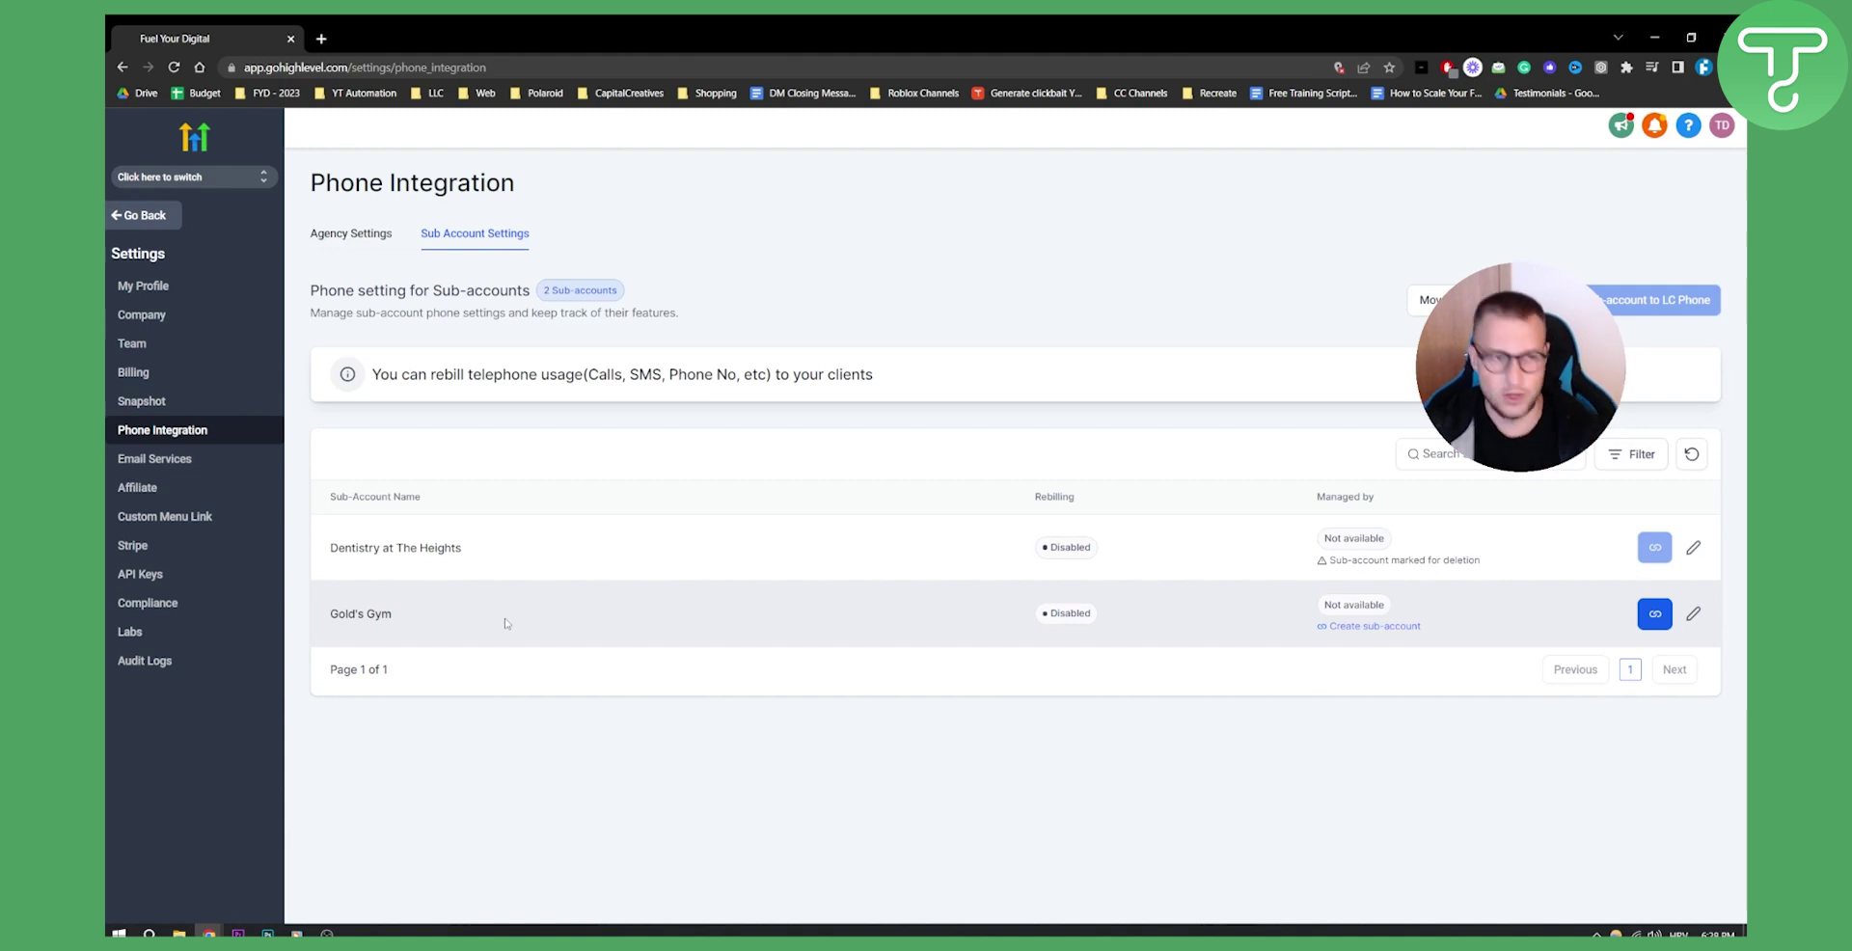
click(134, 216)
click(182, 179)
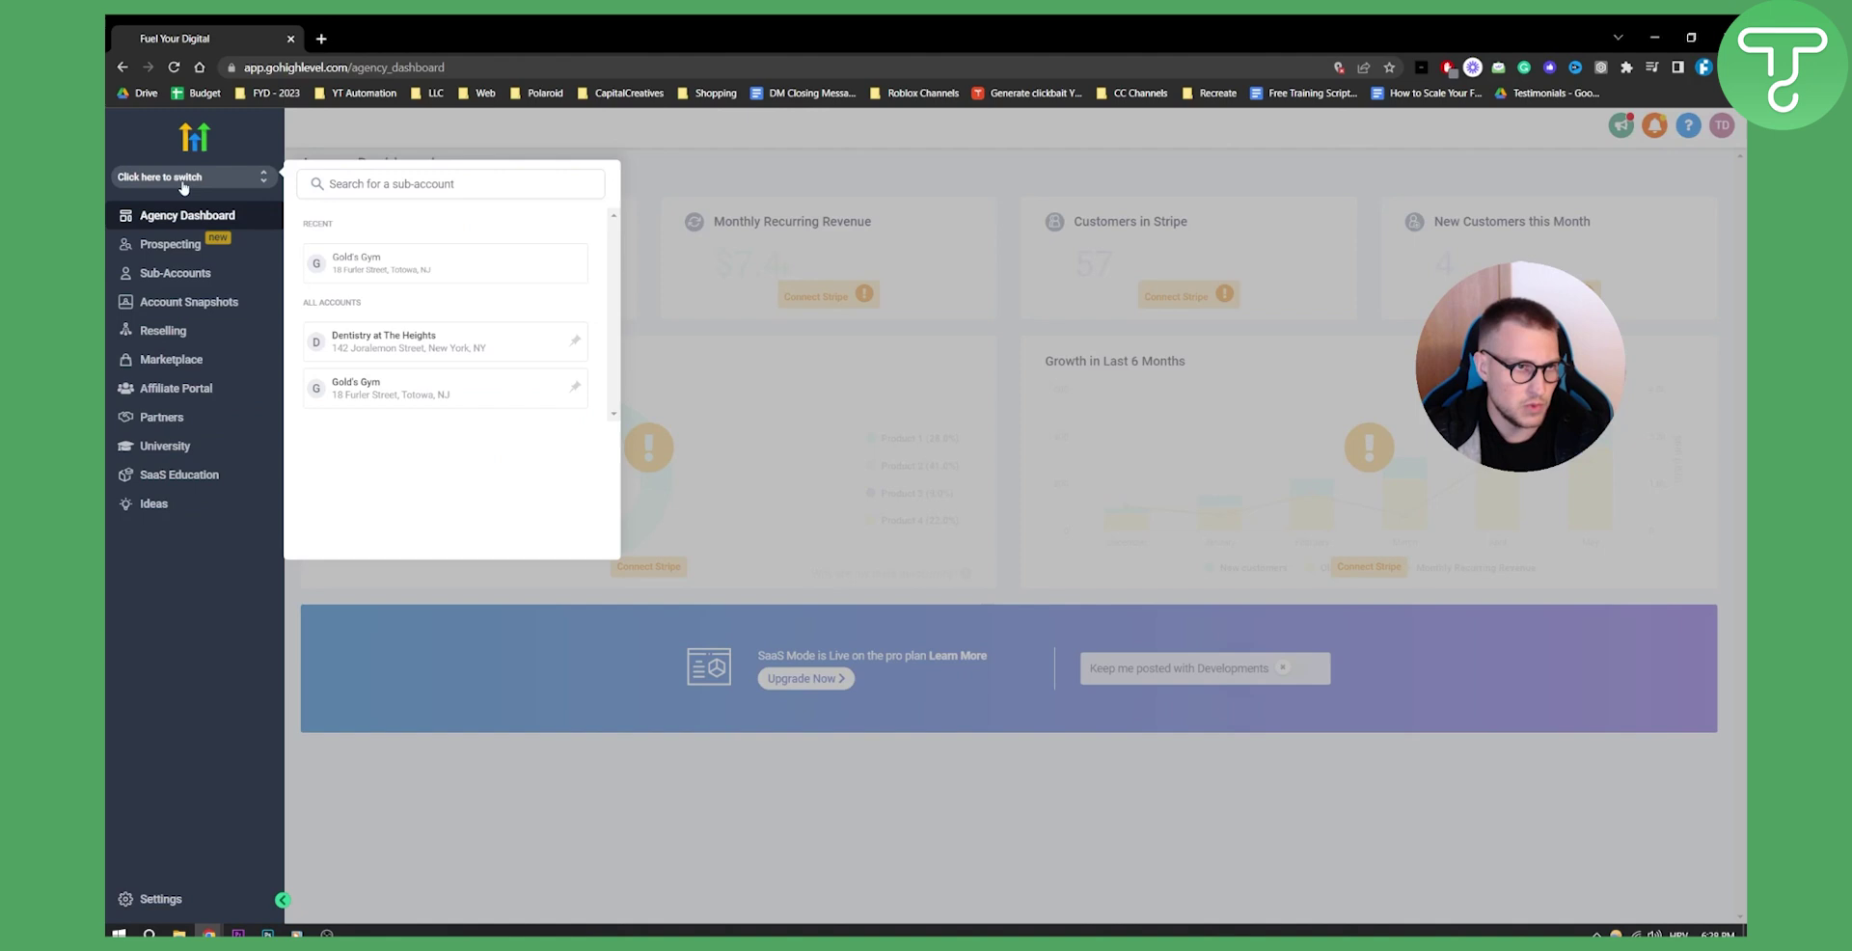
Enter the Gold's Gym – Totowa, NJ sub-account, cancel a team-member invite, and open its dashboard
click(364, 264)
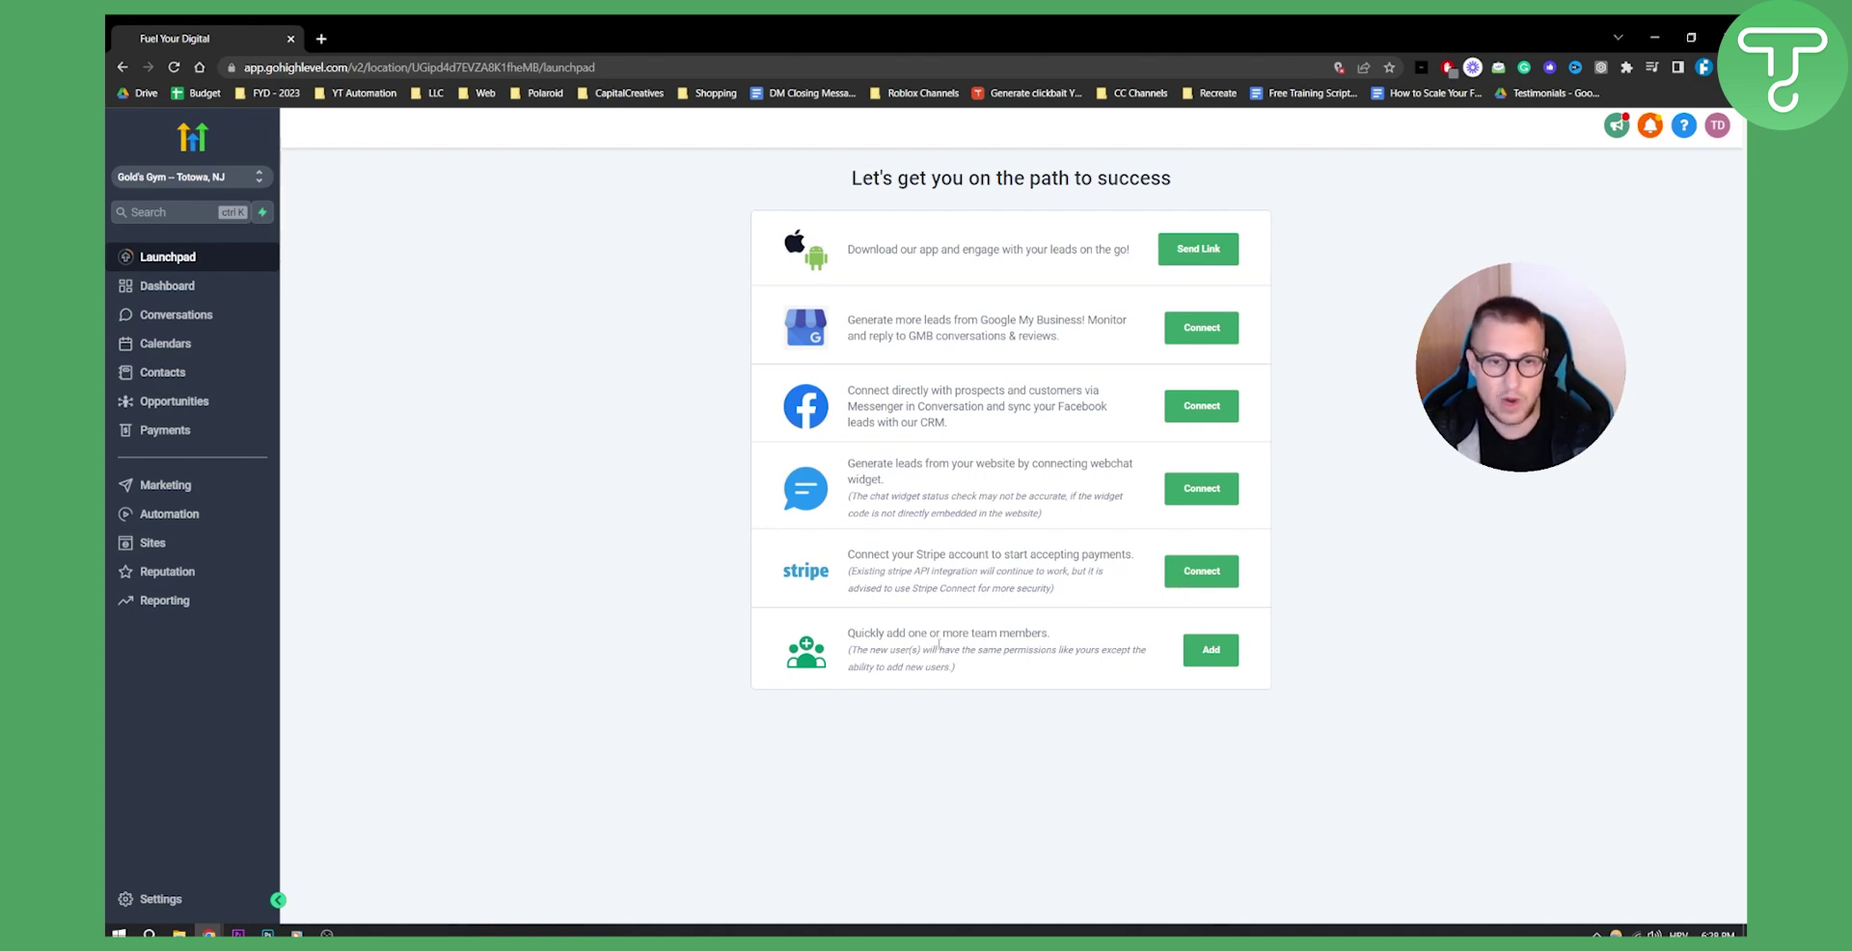
click(1196, 654)
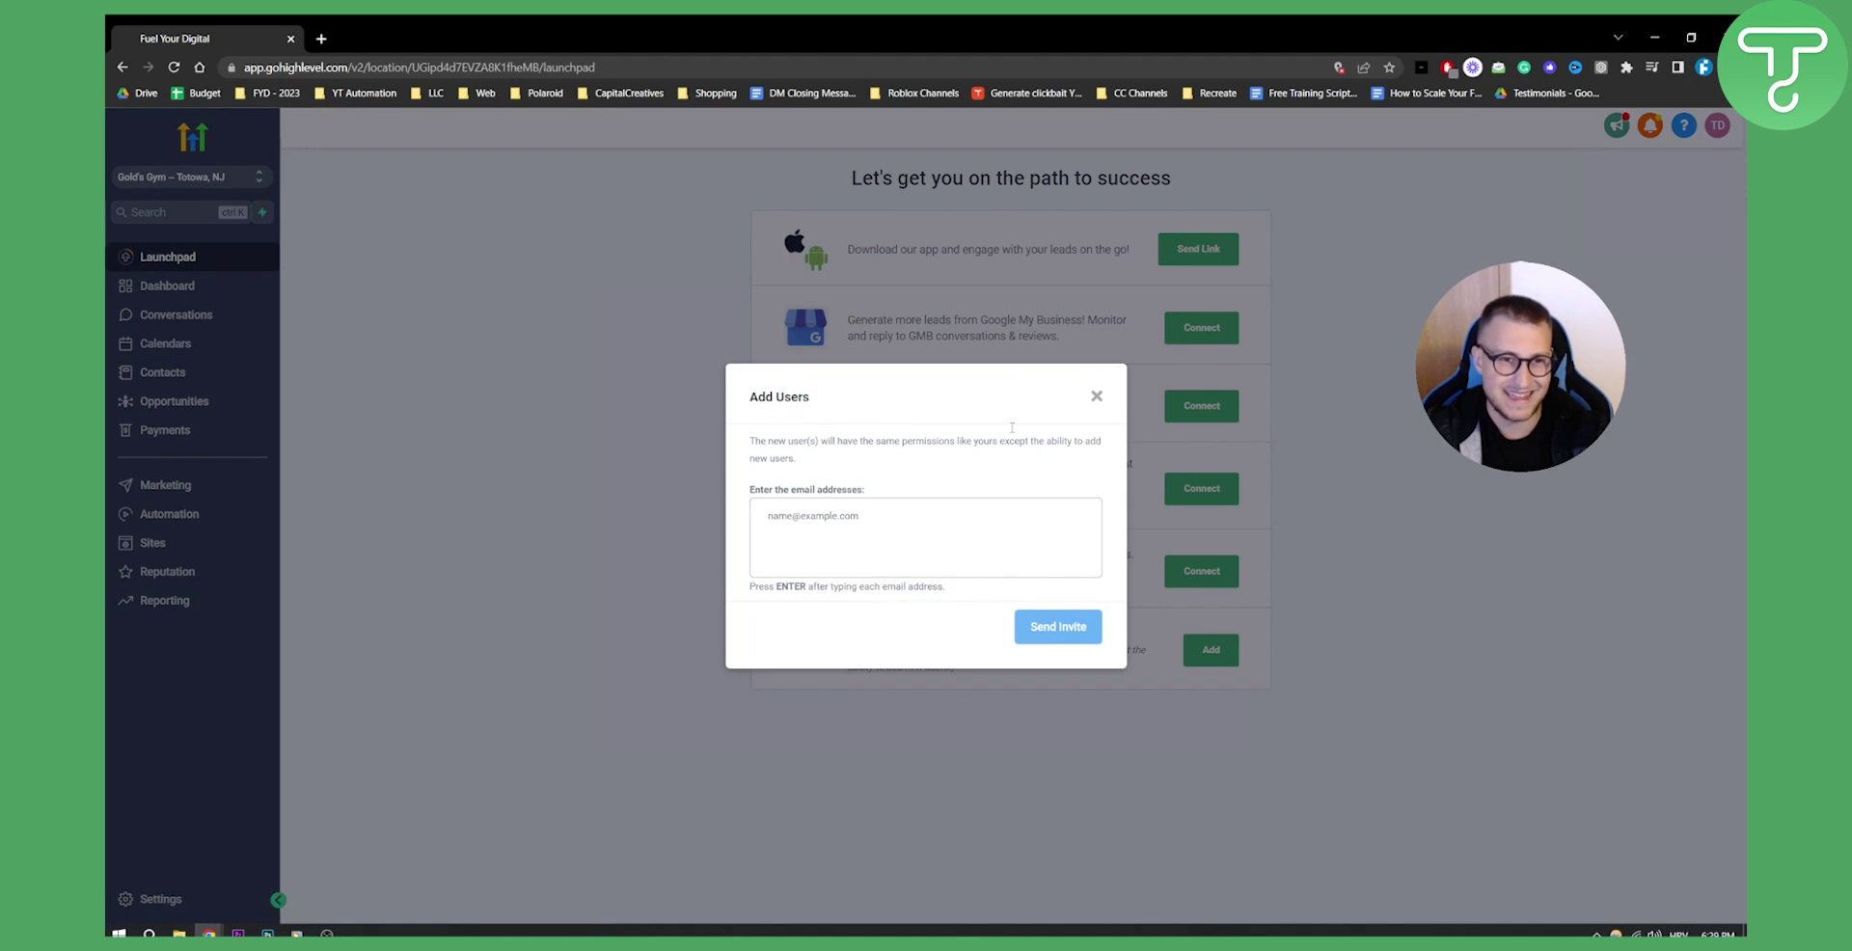
click(1096, 396)
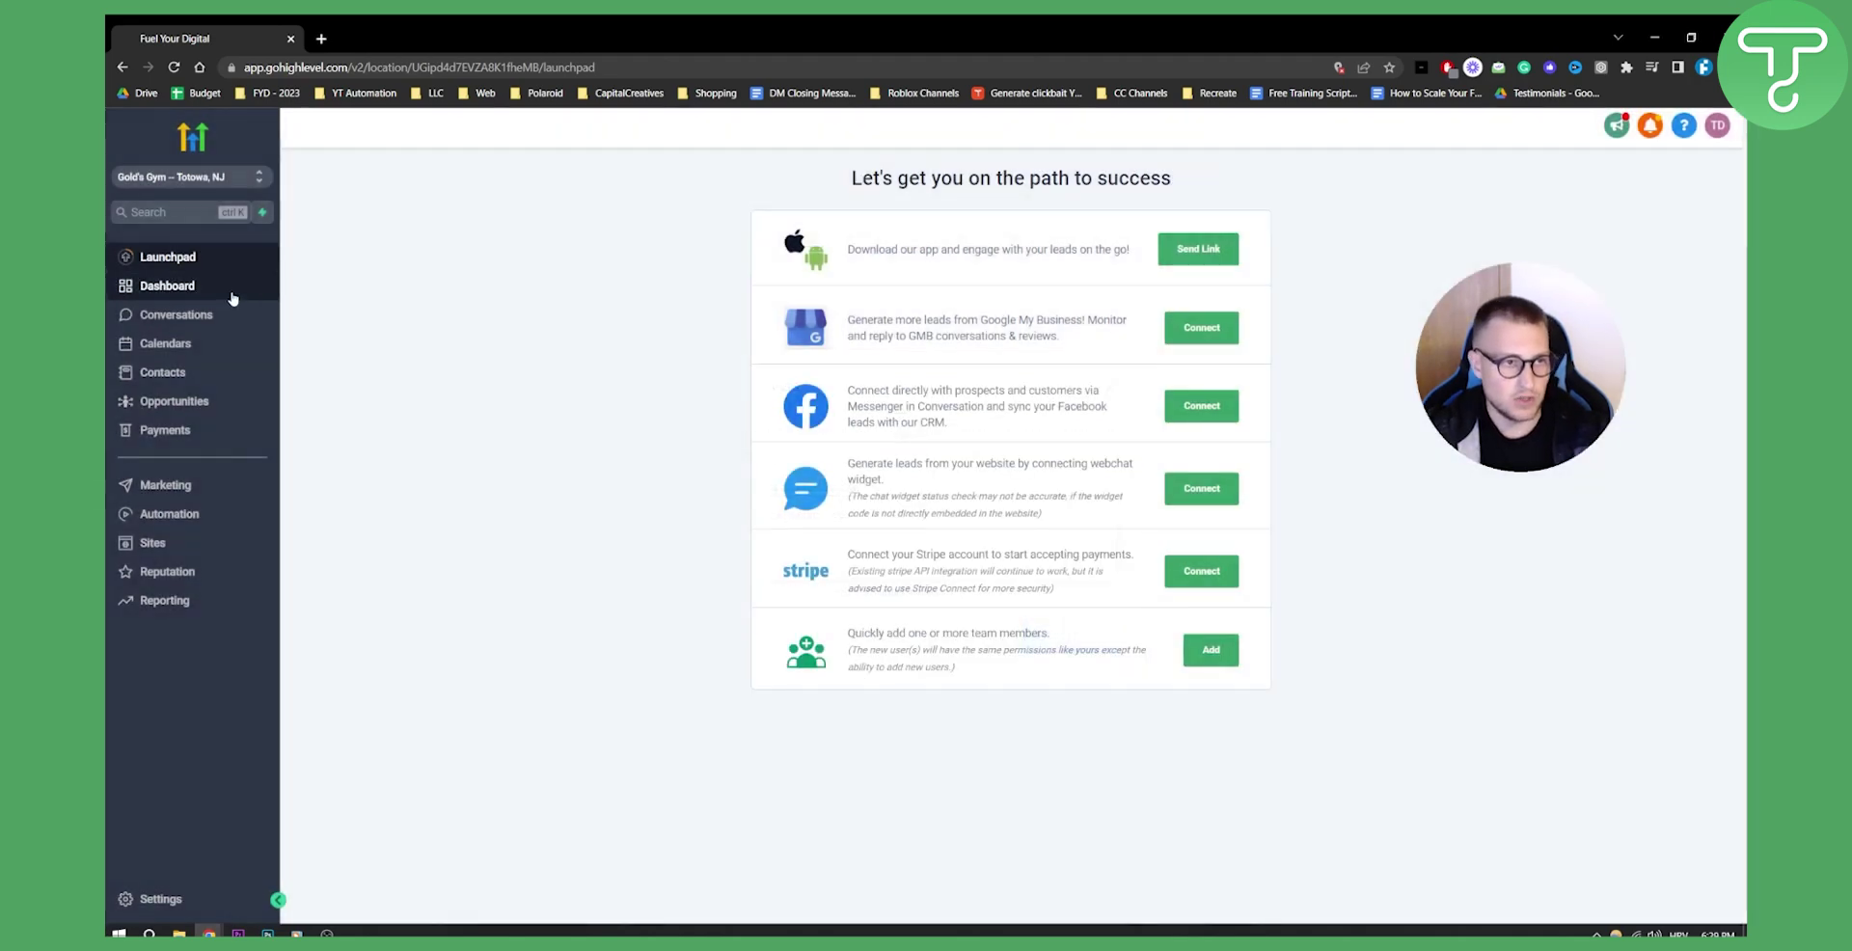
click(232, 298)
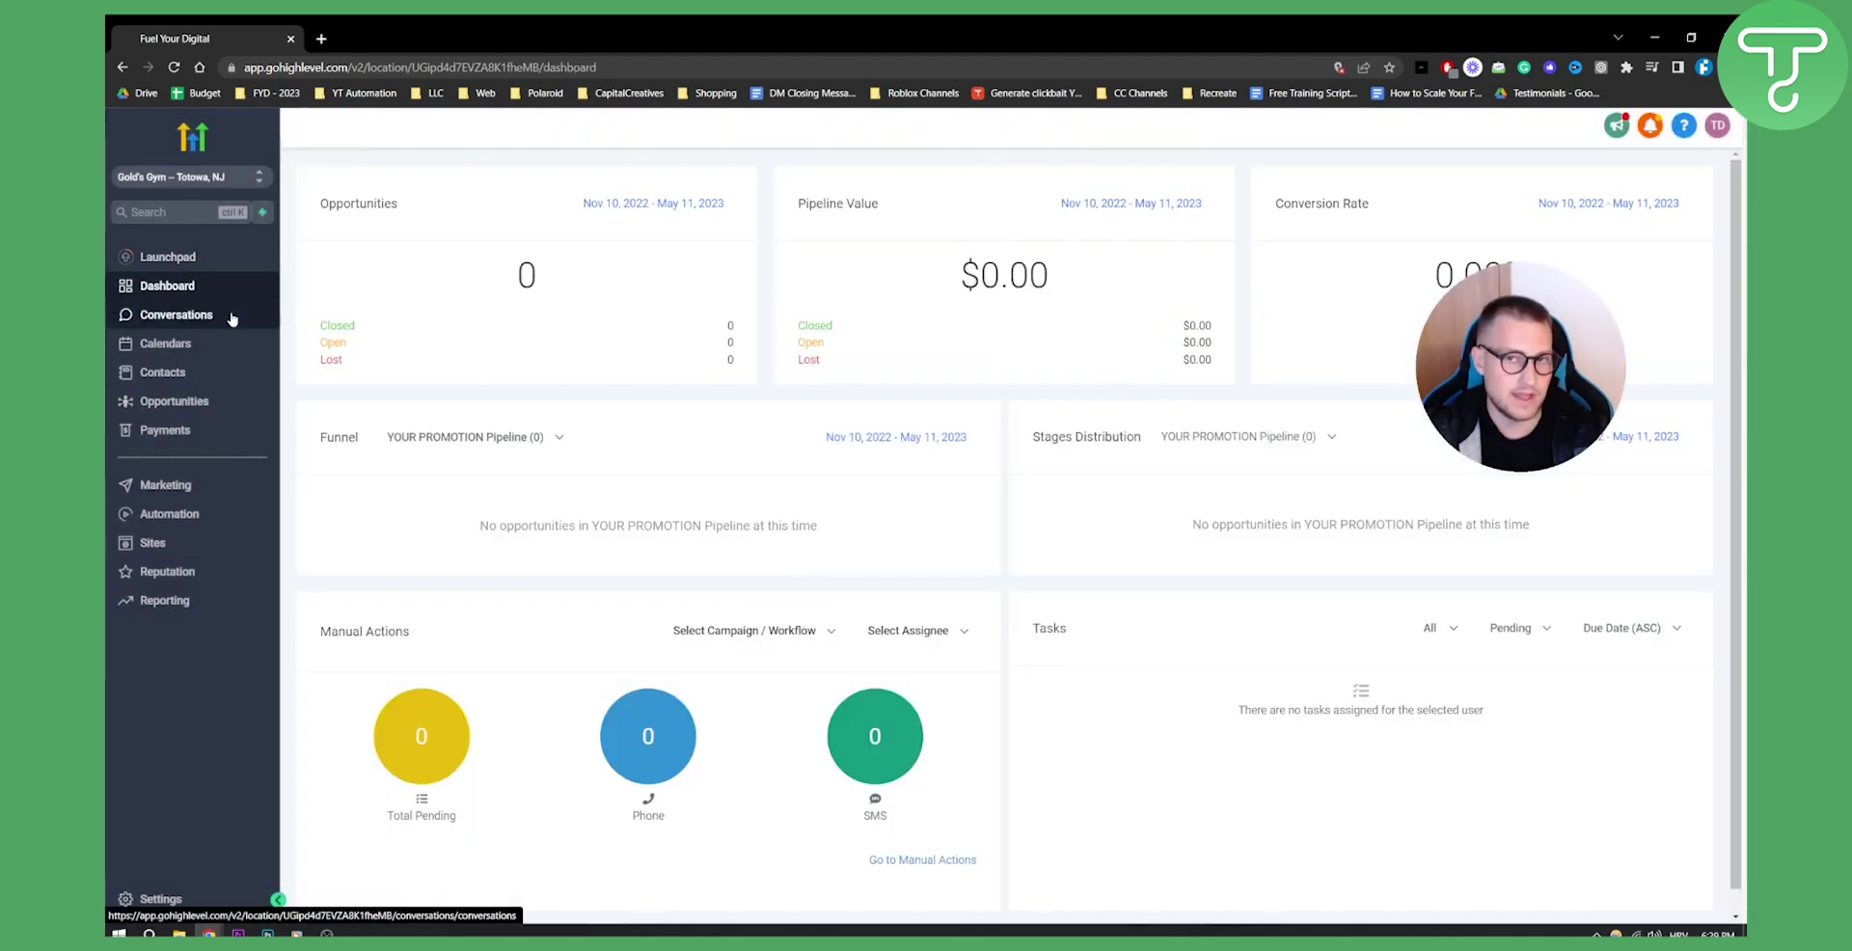
Go to Gold's Gym's Conversations Message Templates tab, which lists 0 templates
click(232, 317)
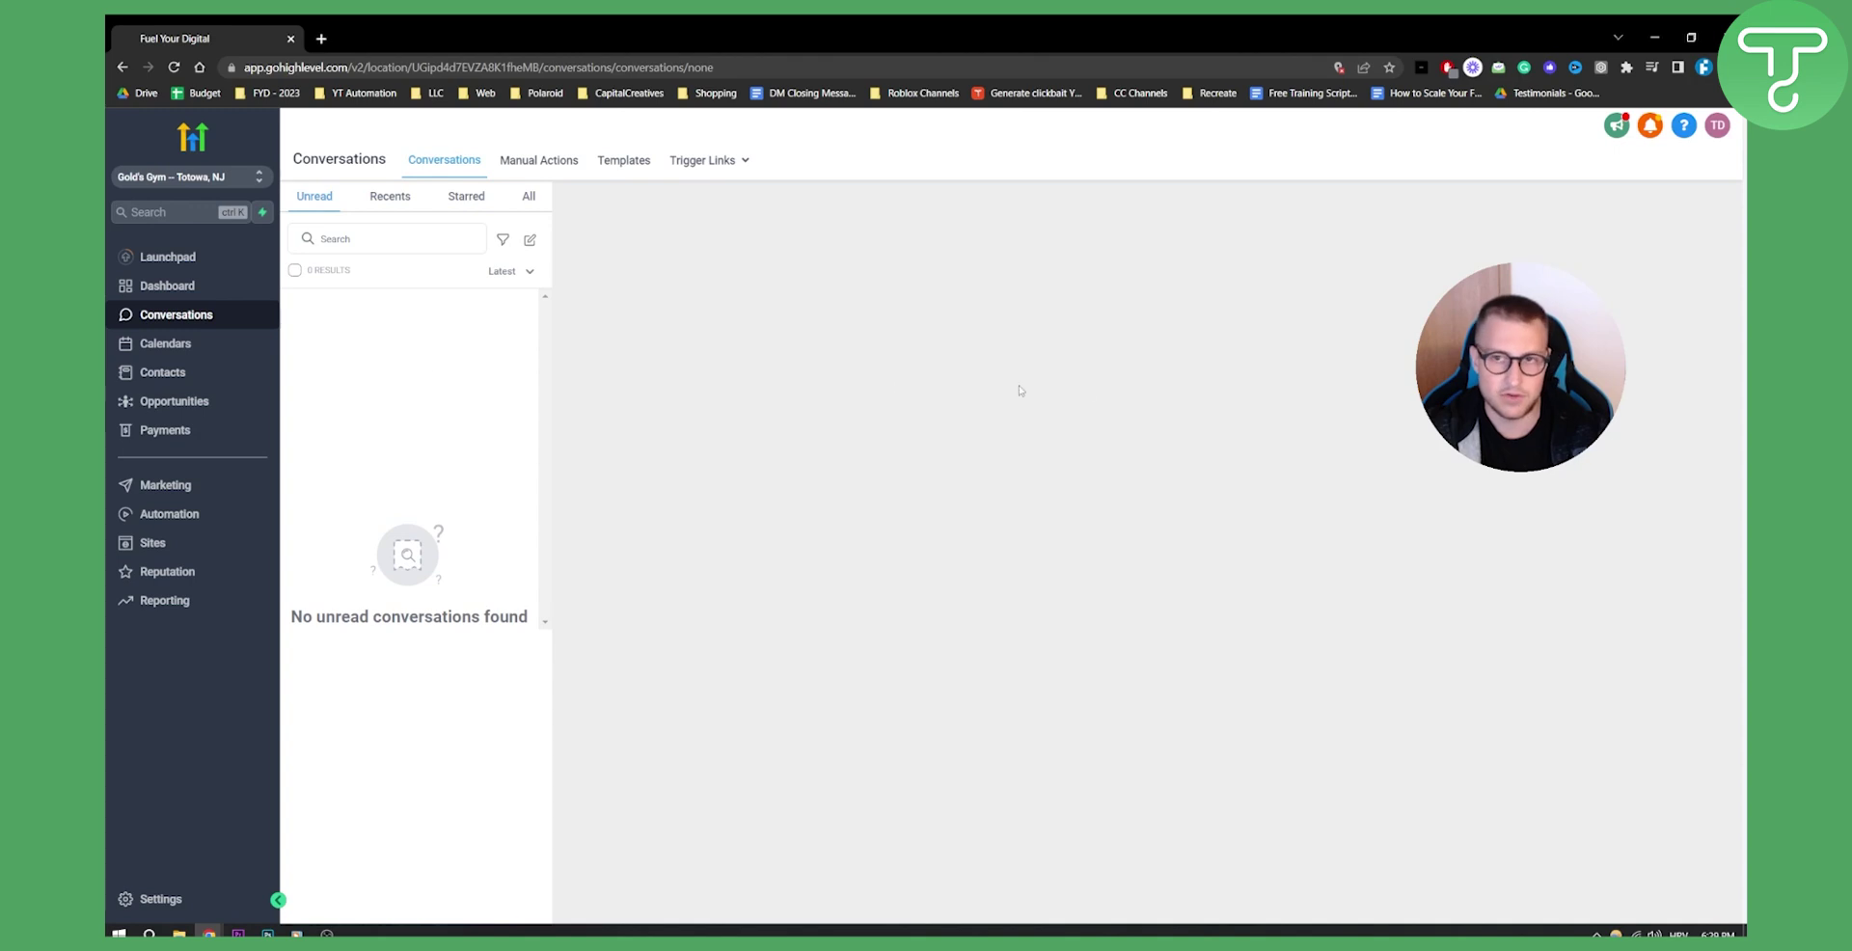
mouse_move(705, 166)
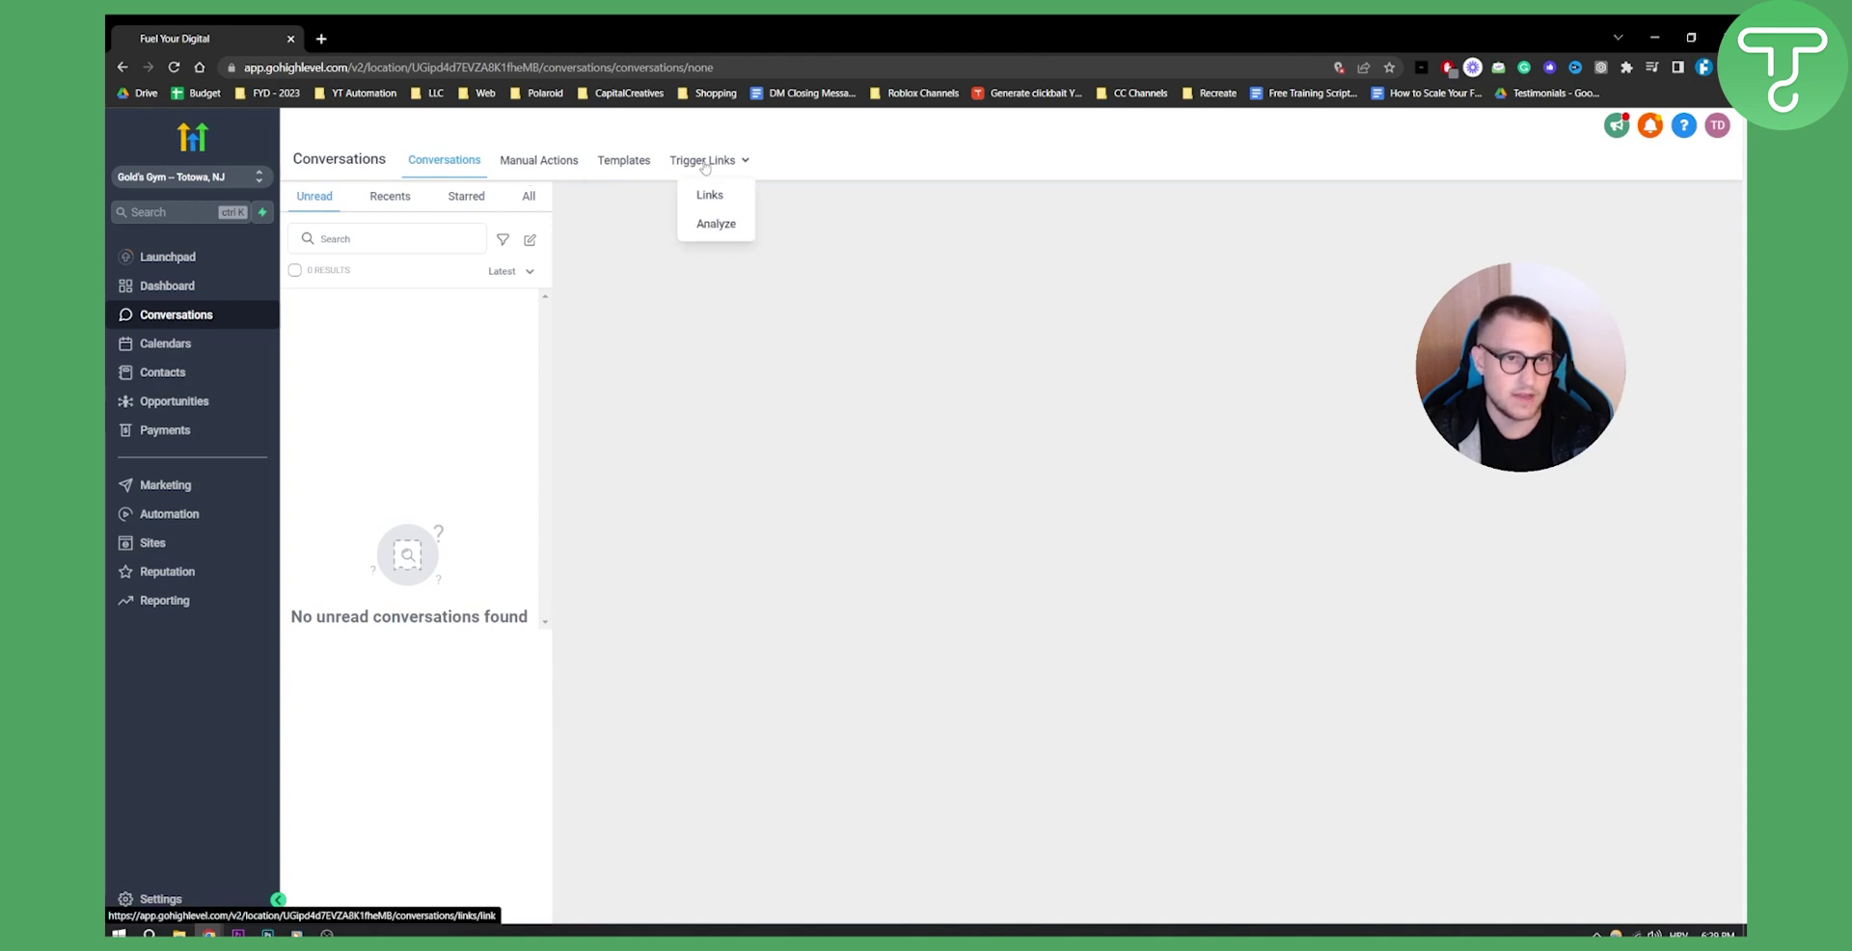
click(625, 162)
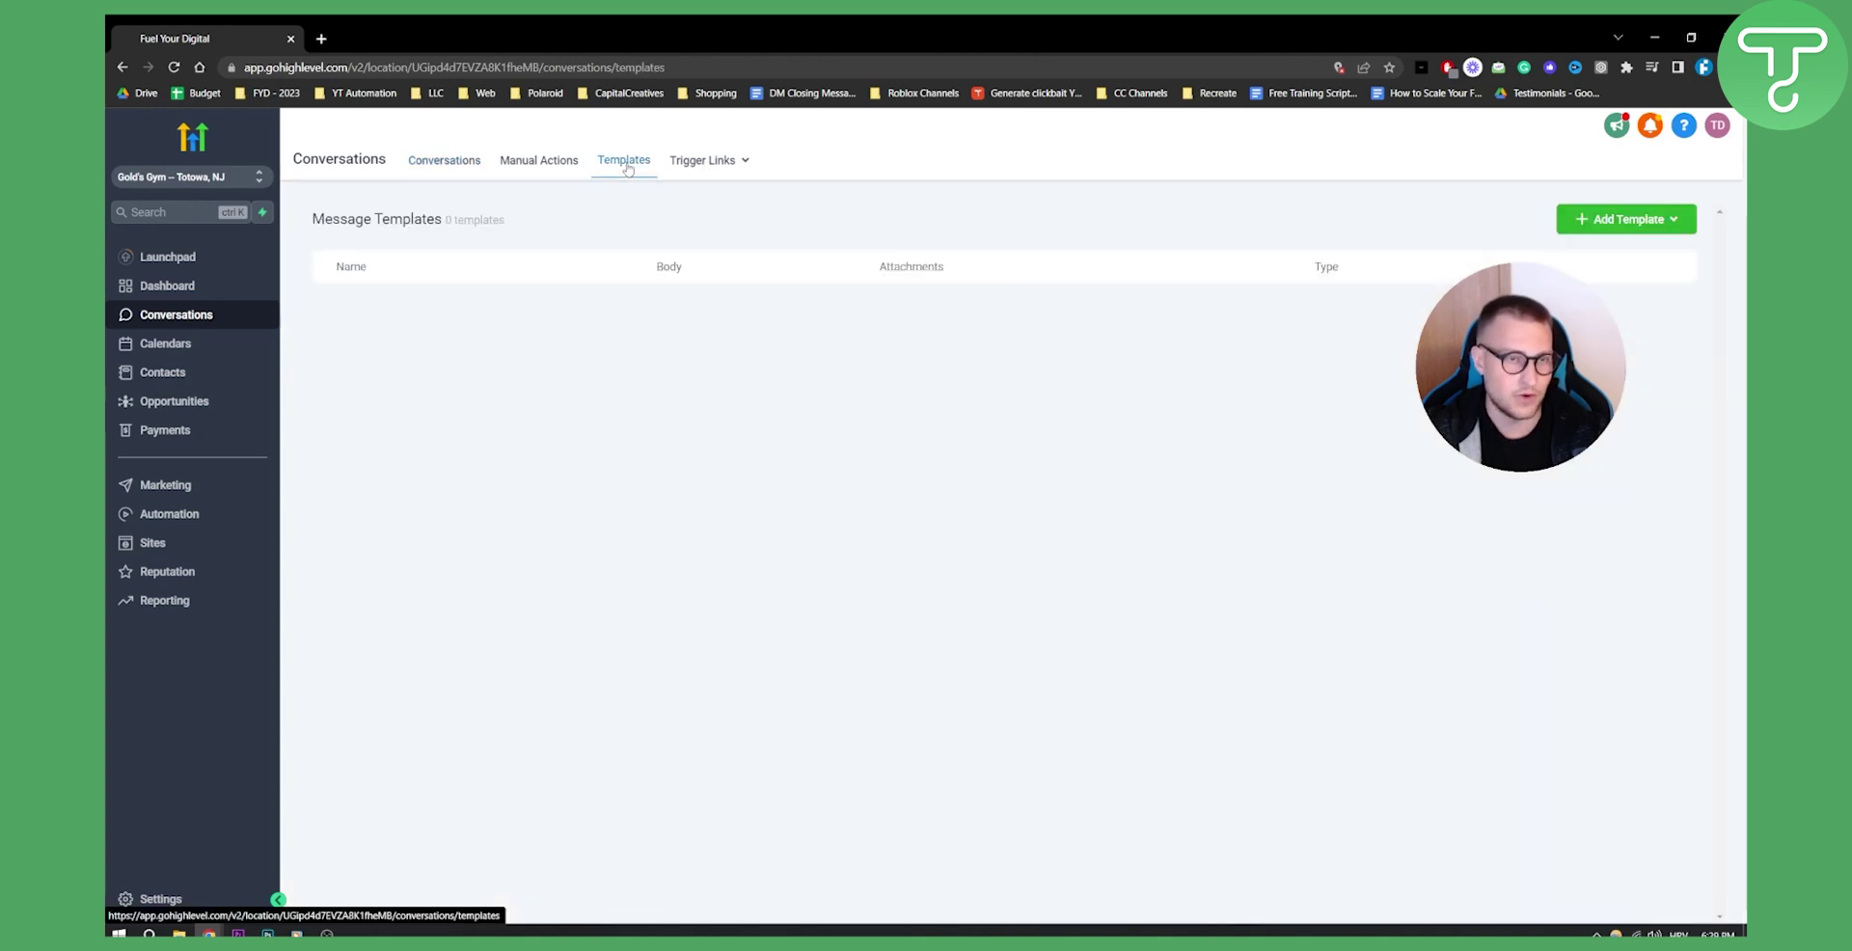
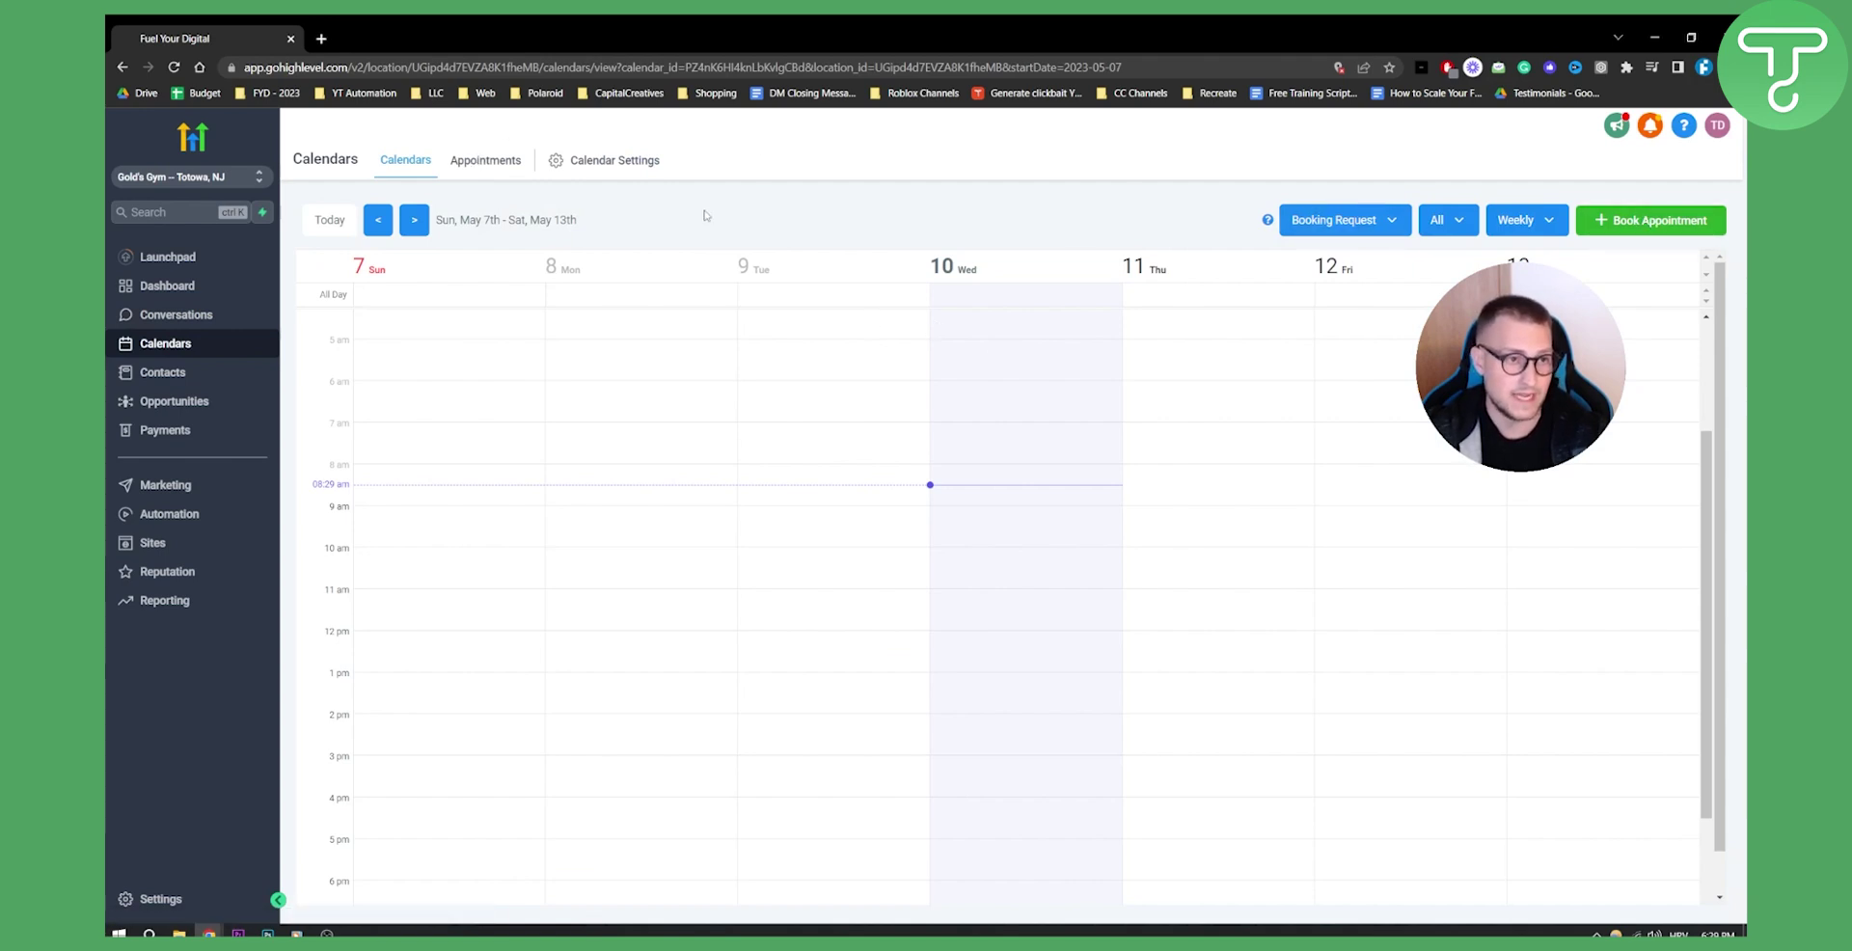
Show the empty Contacts list and preview the new-contact form without saving a contact
click(156, 374)
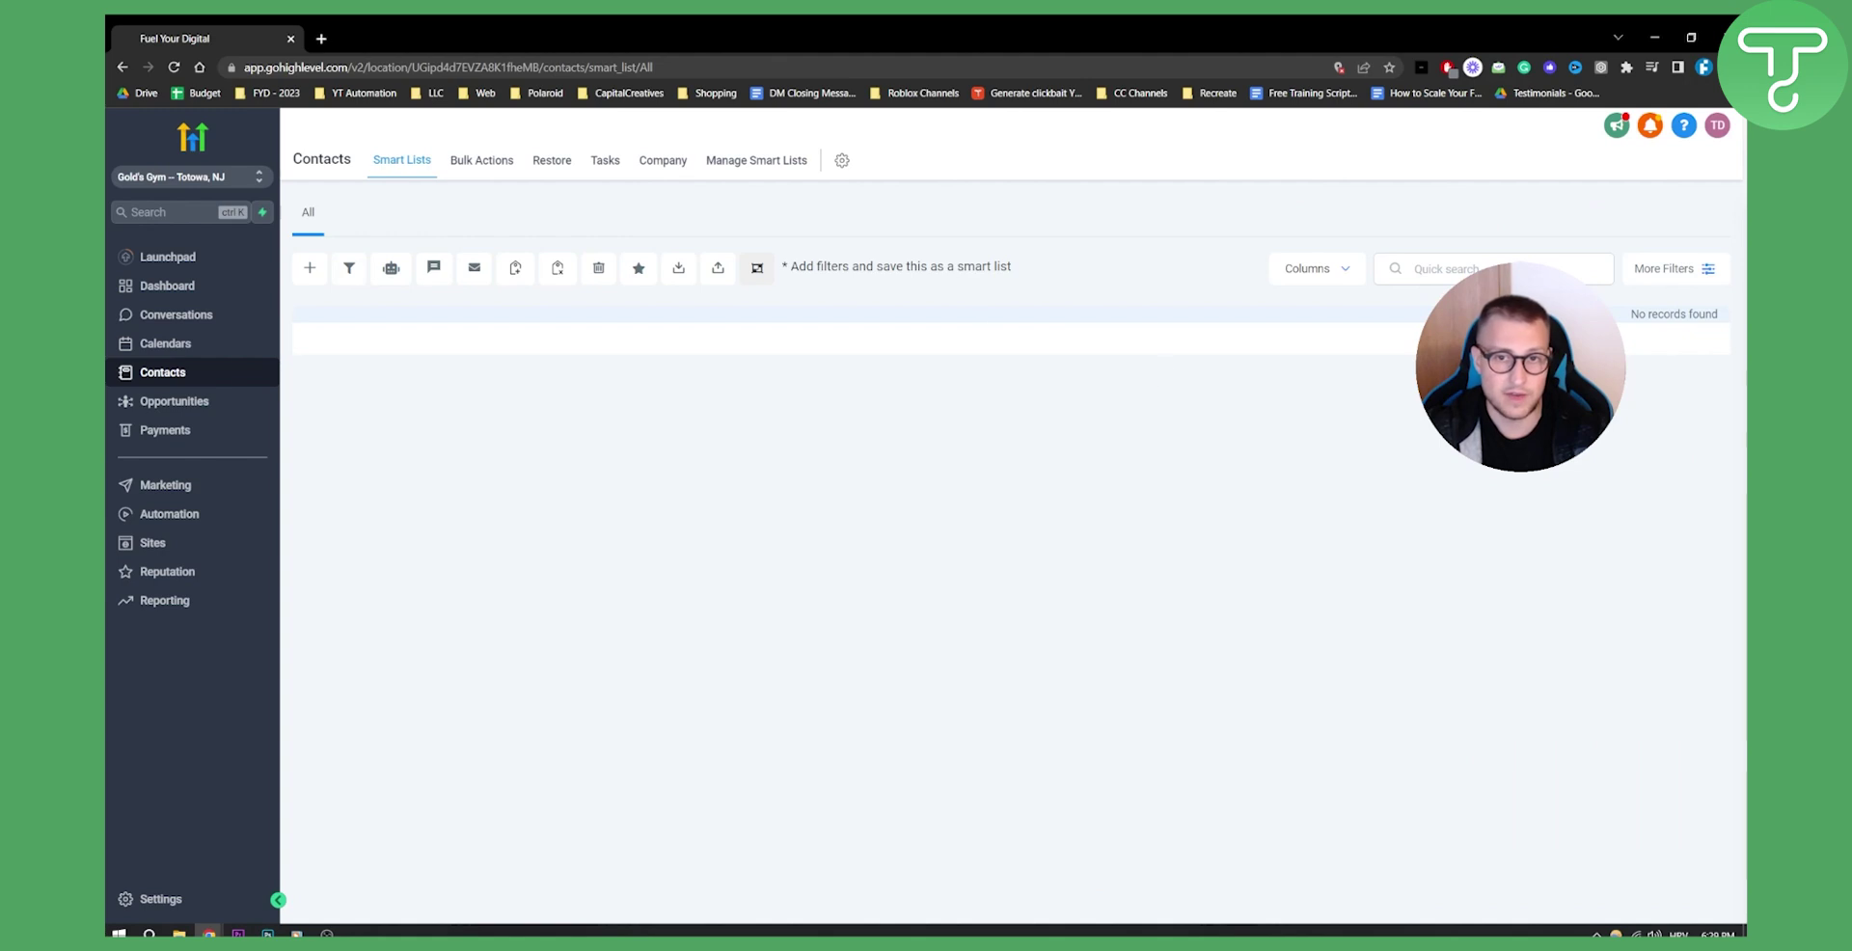
click(308, 269)
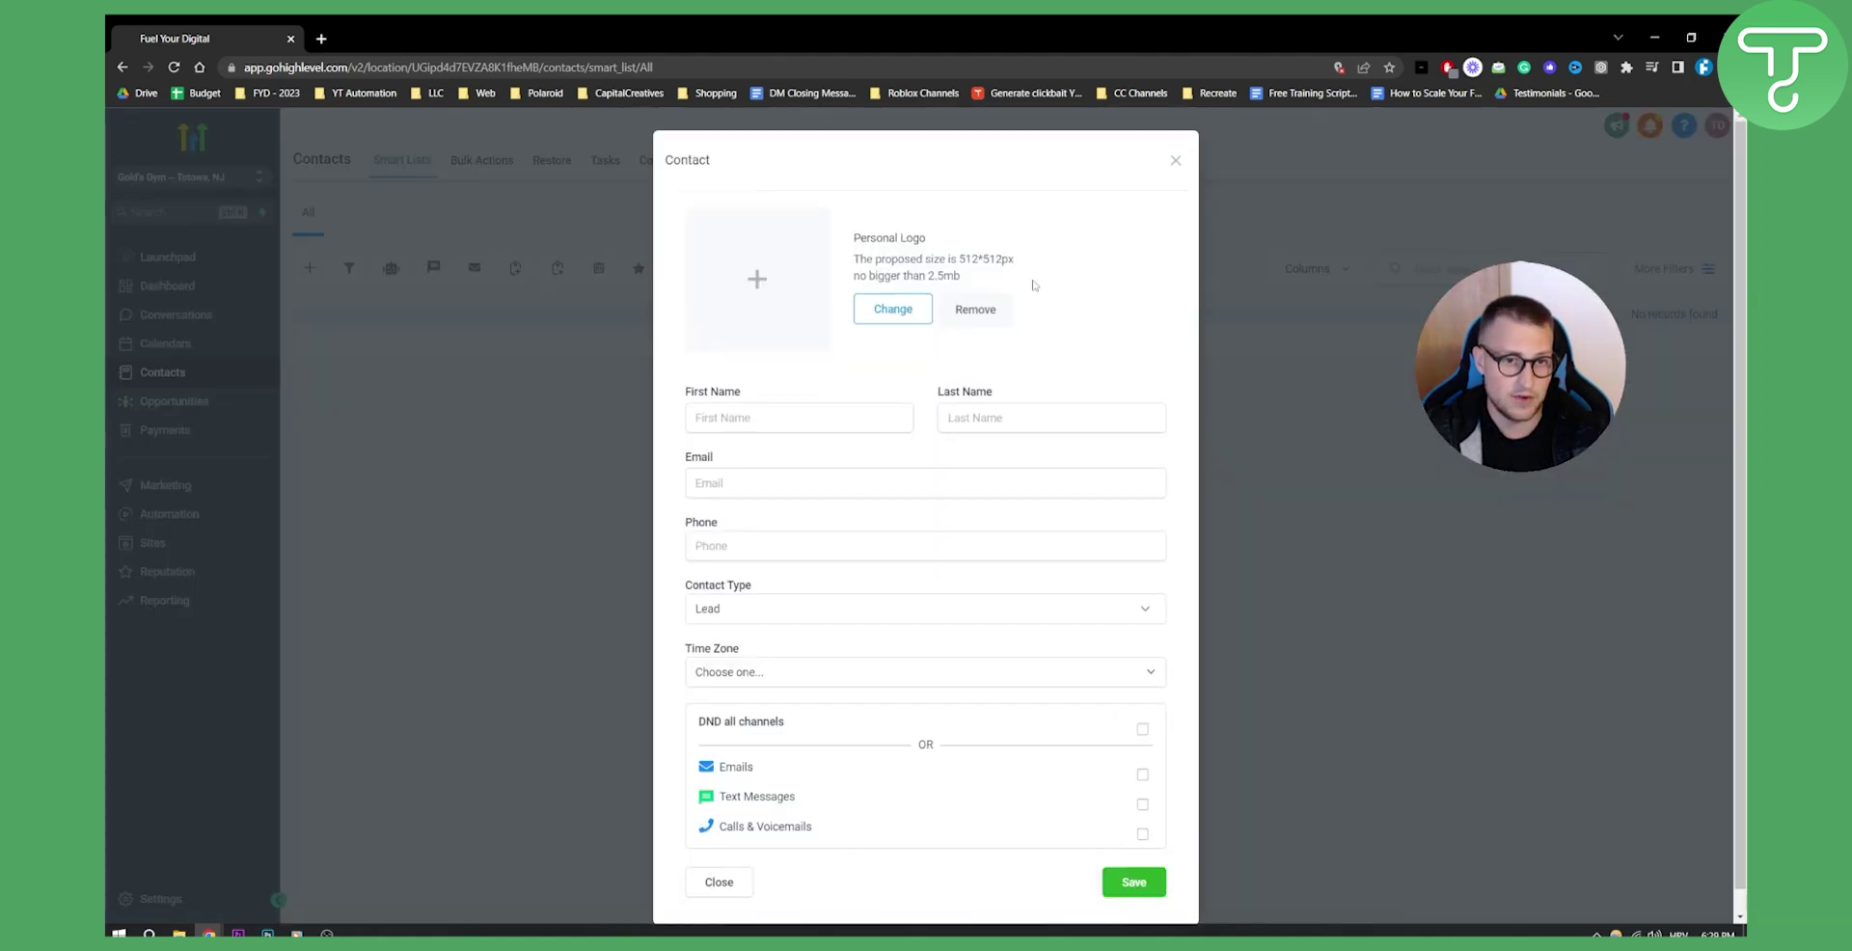
click(722, 866)
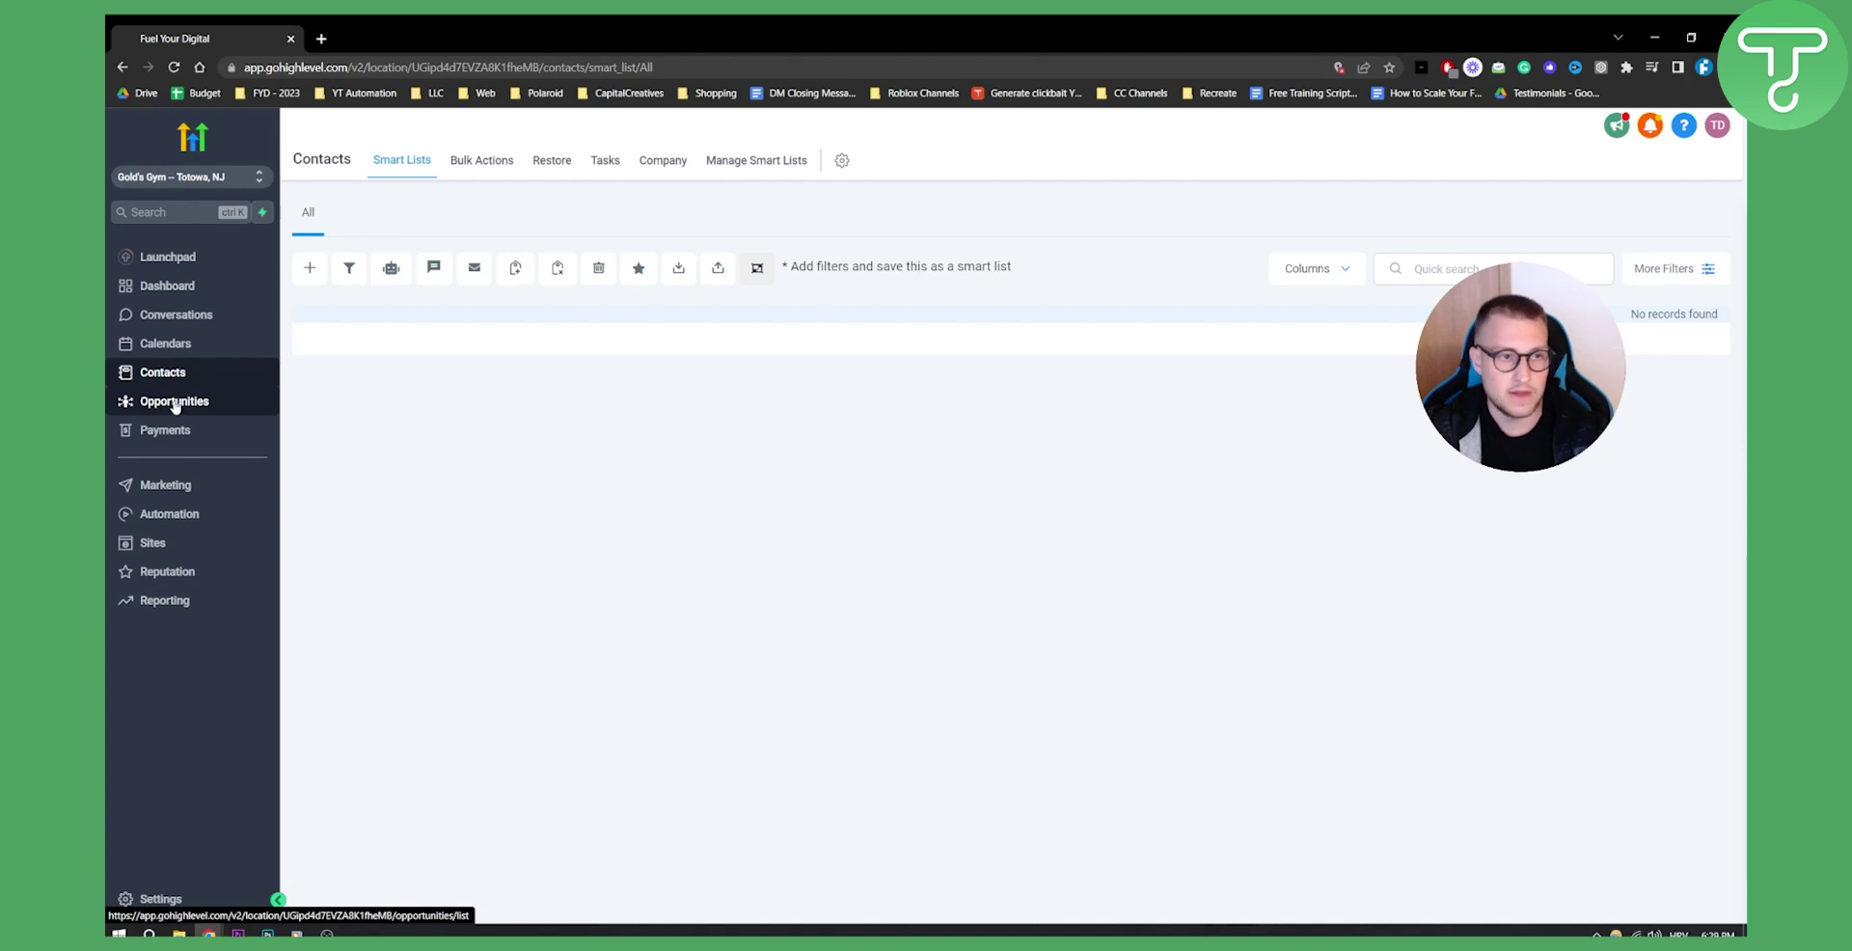
Preview the Add opportunity form in the Opportunities pipeline, then go to the Payments Invoices page
click(221, 406)
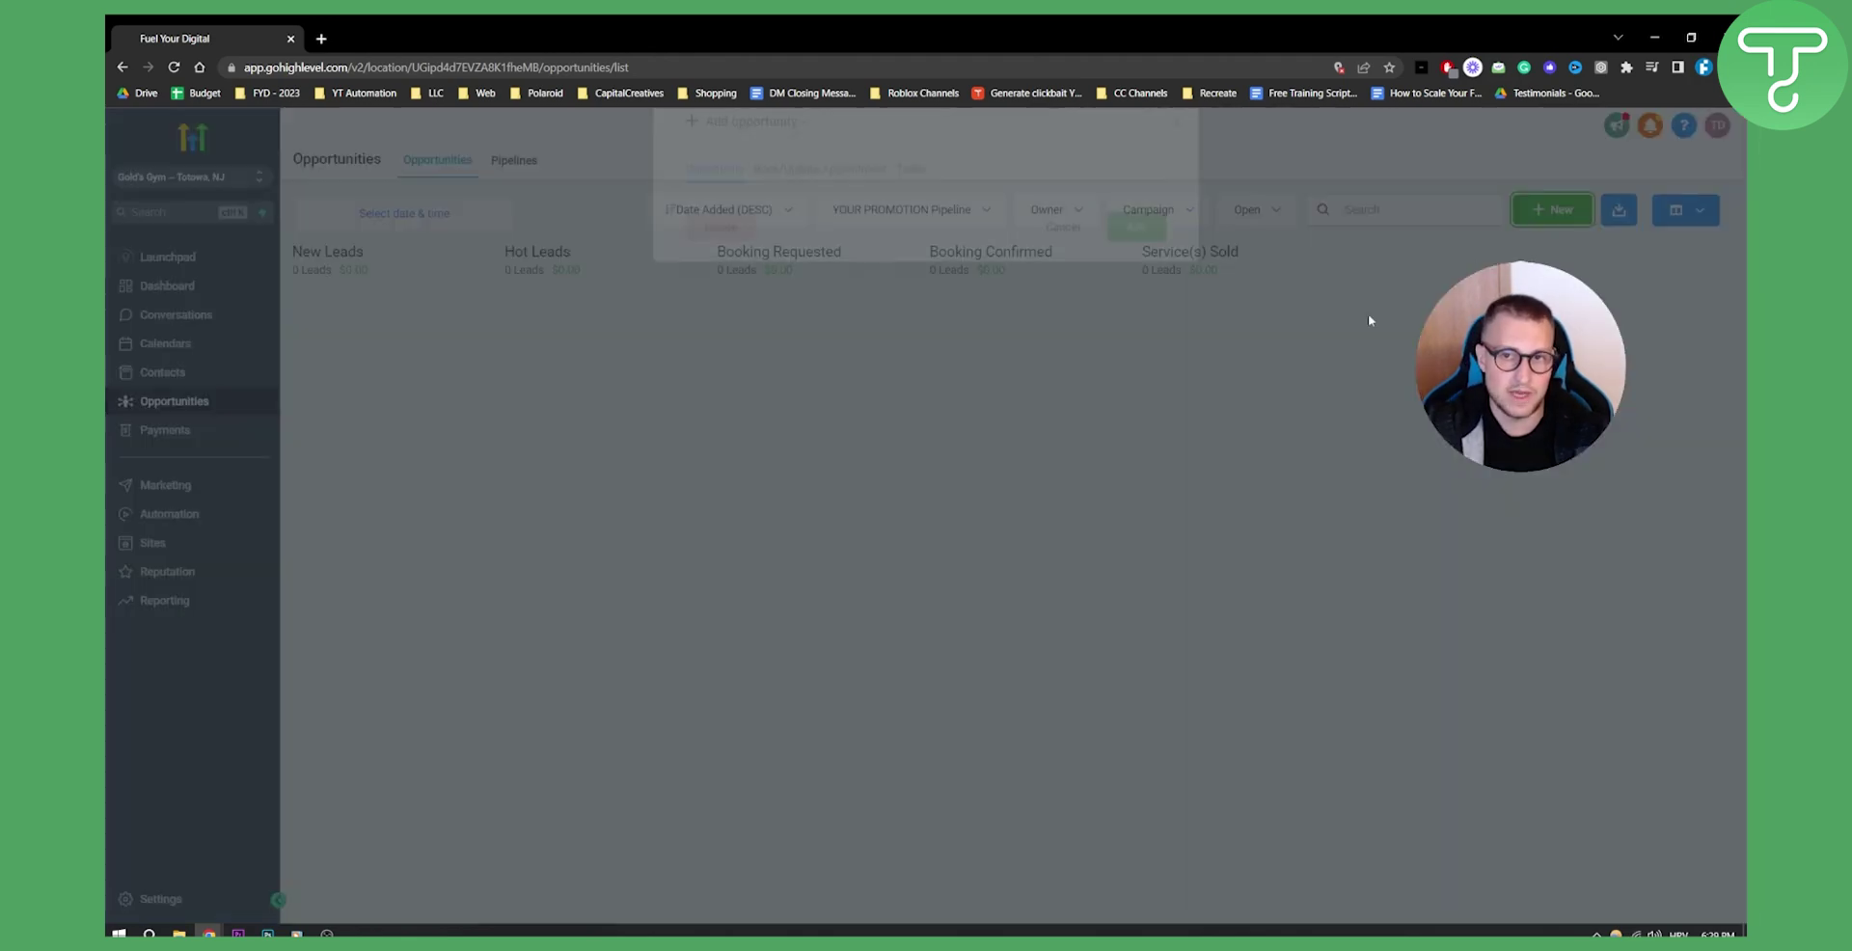
click(1555, 211)
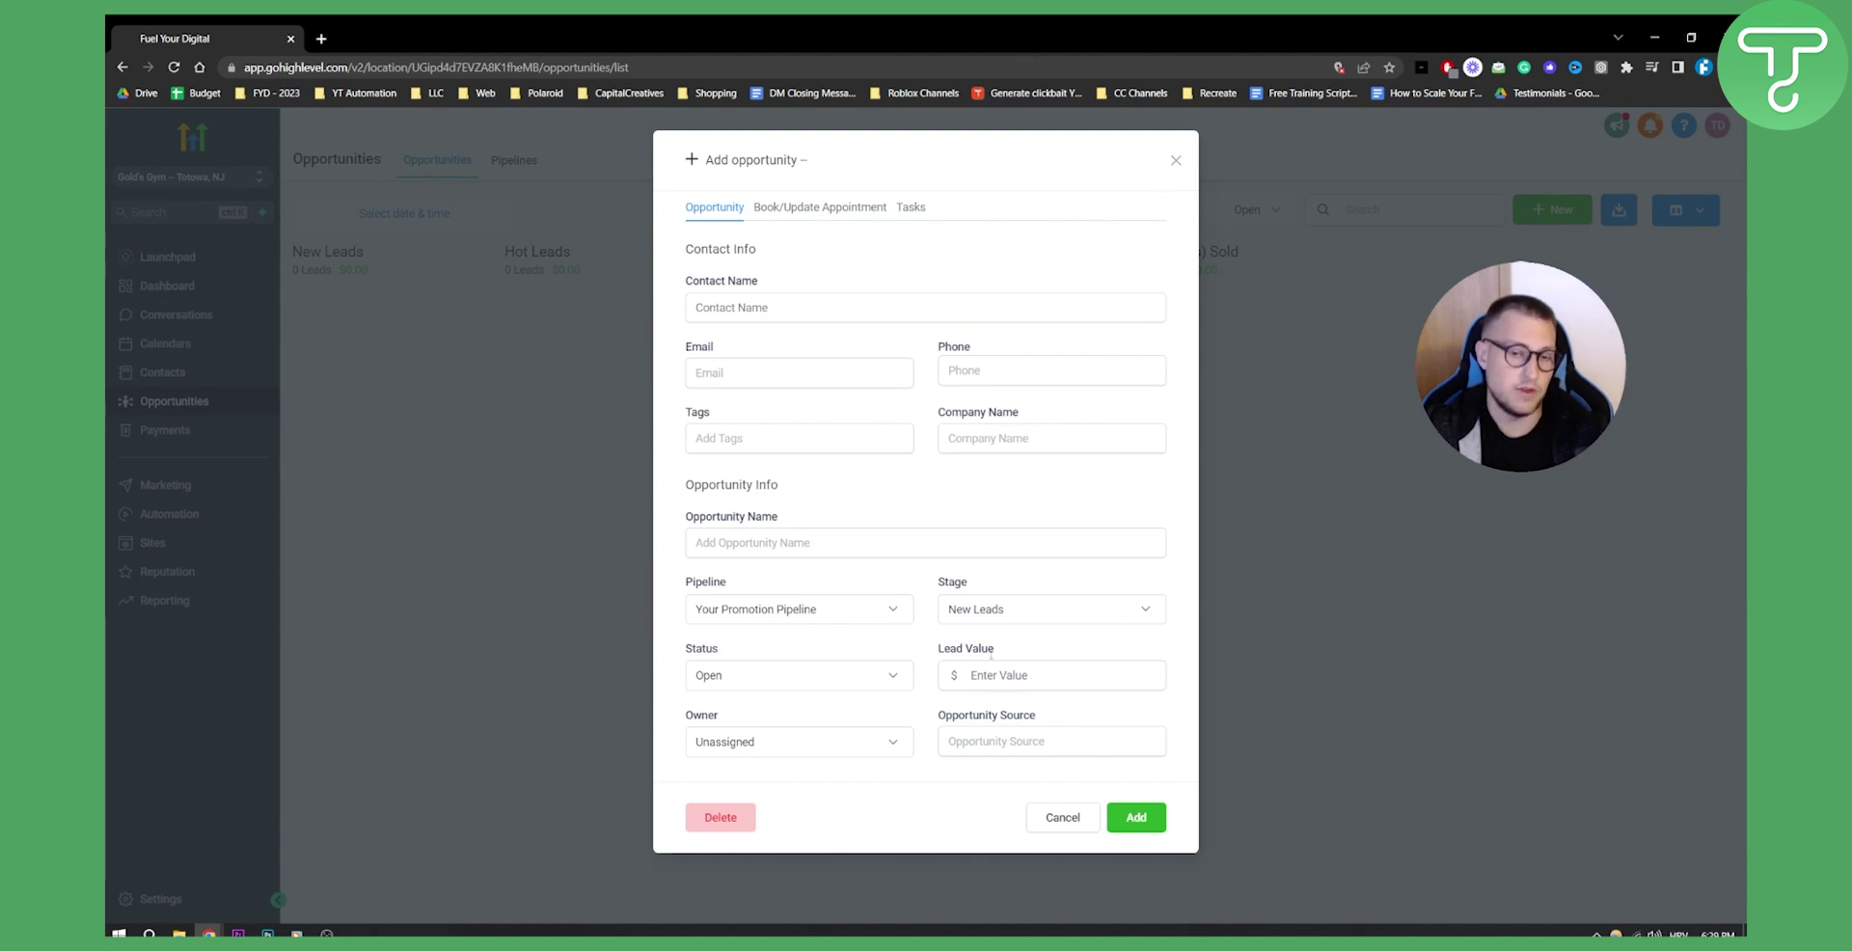
click(1176, 162)
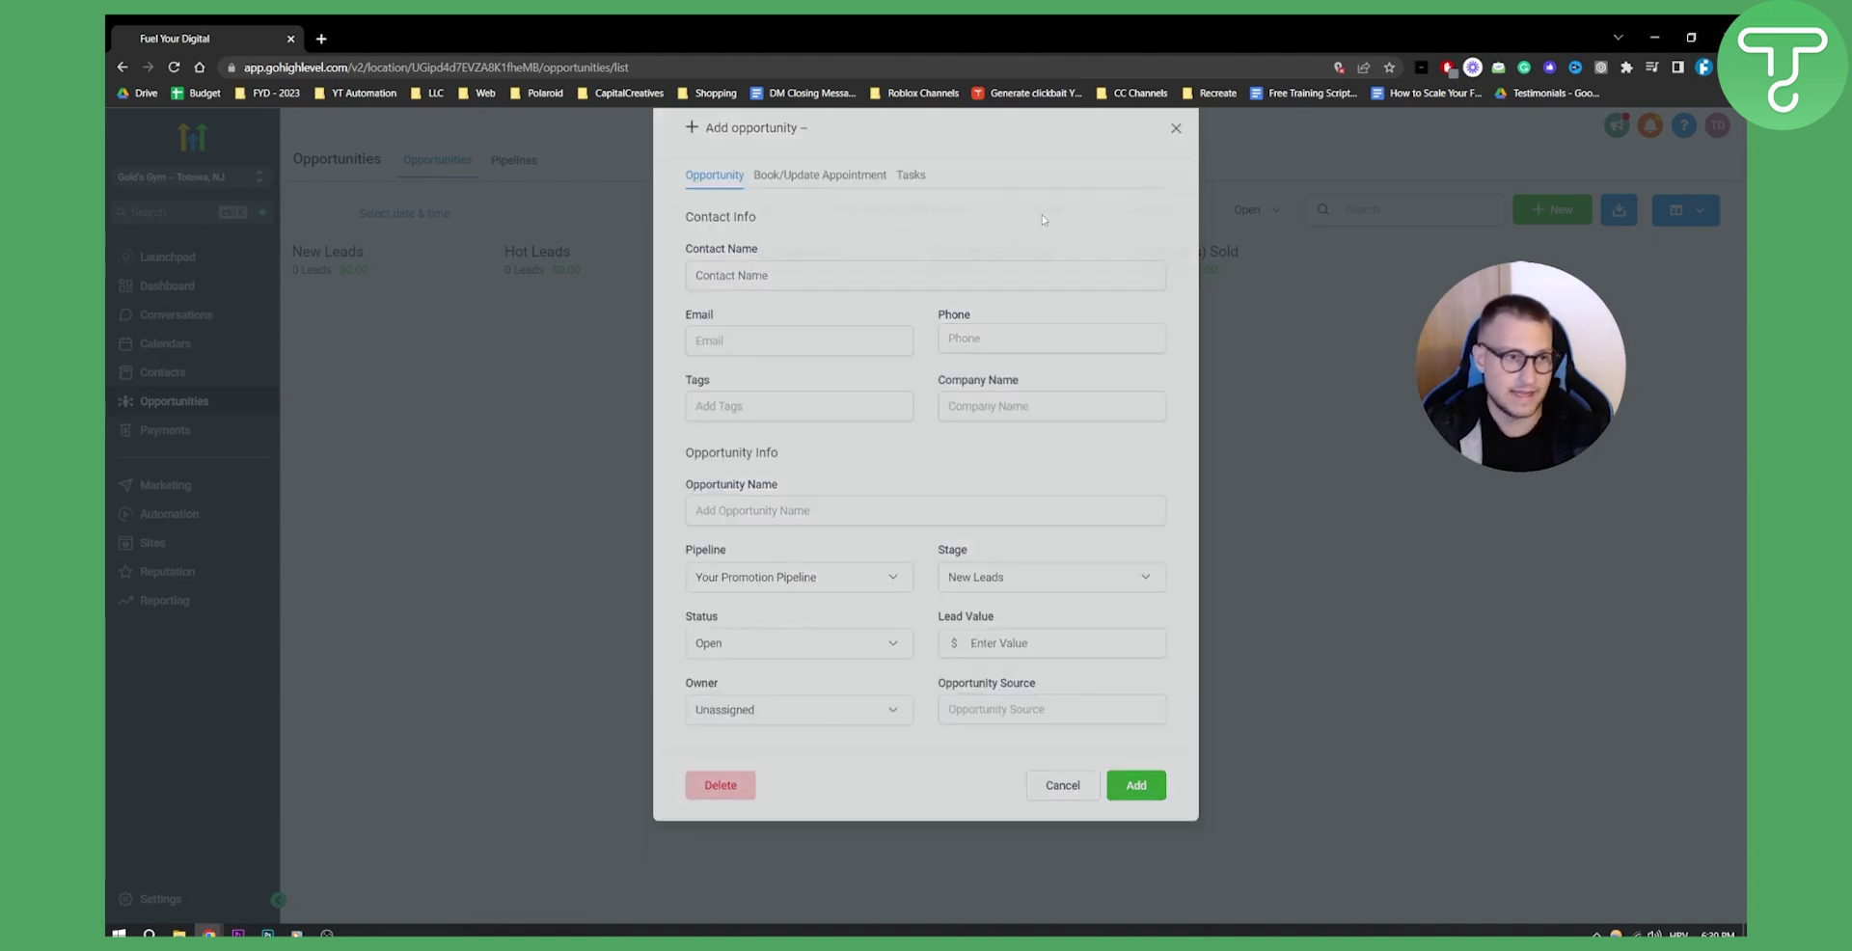
click(228, 430)
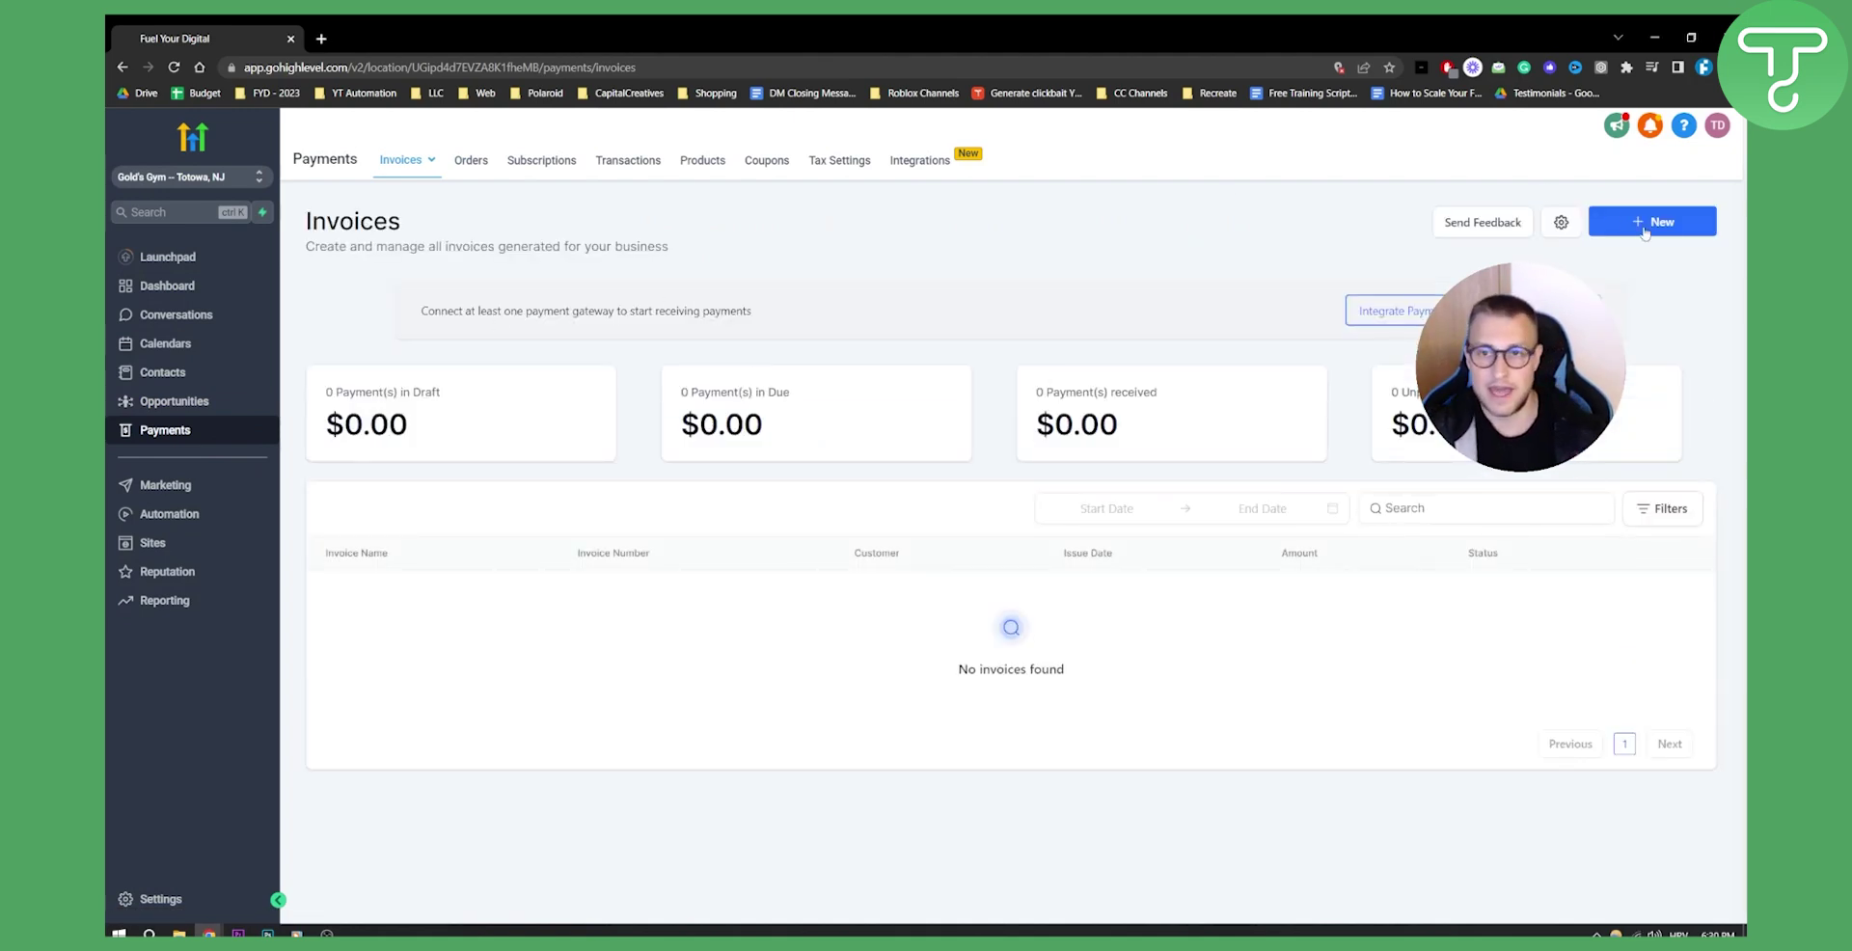
View the empty Payments Orders, Subscriptions and Products tabs, then go to Marketing Social Planner
click(482, 171)
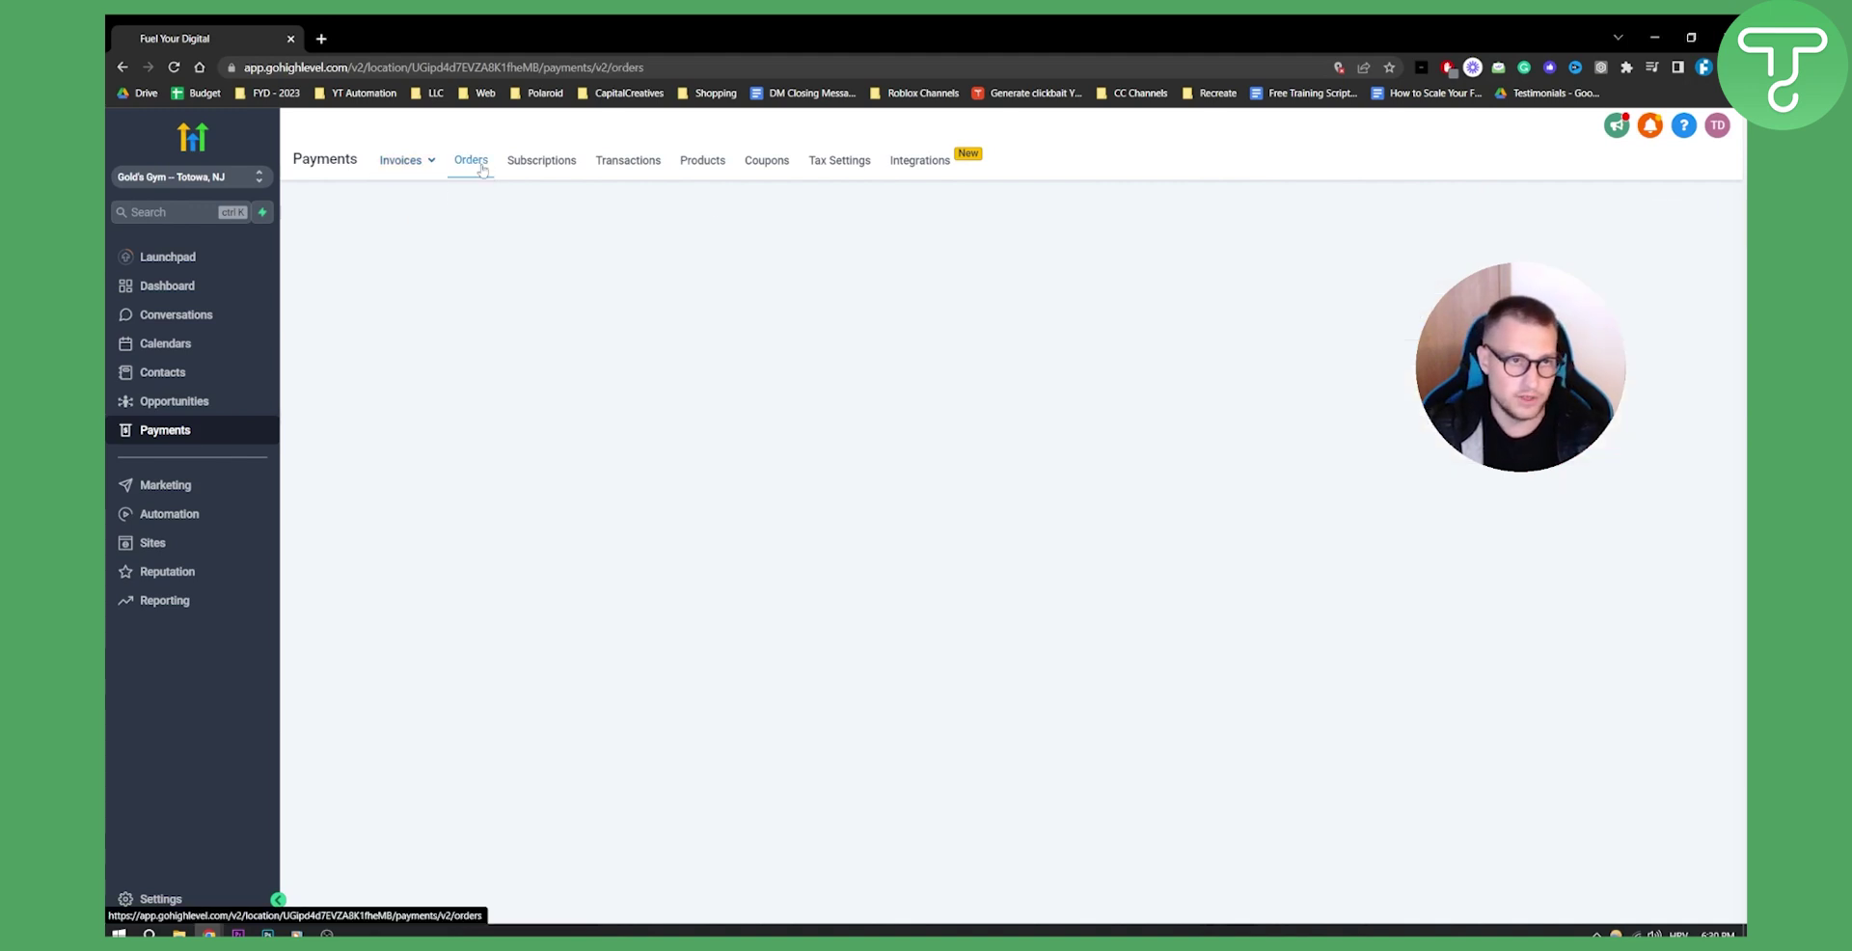
click(542, 161)
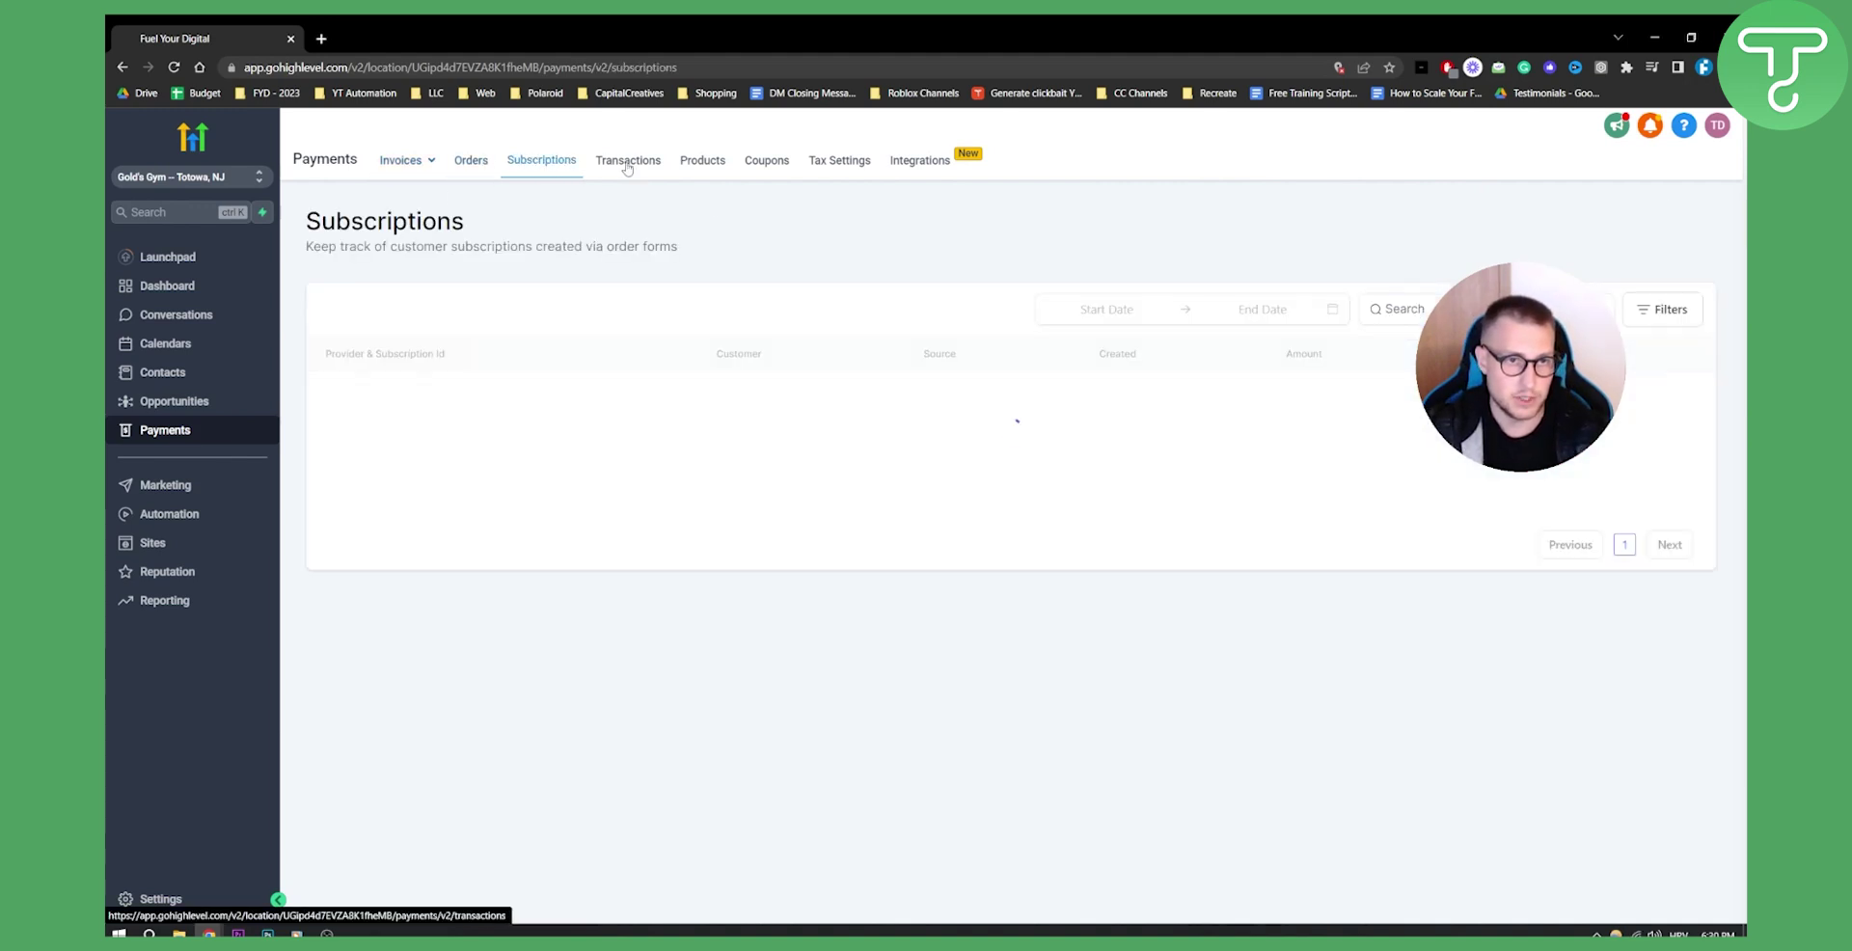
click(703, 166)
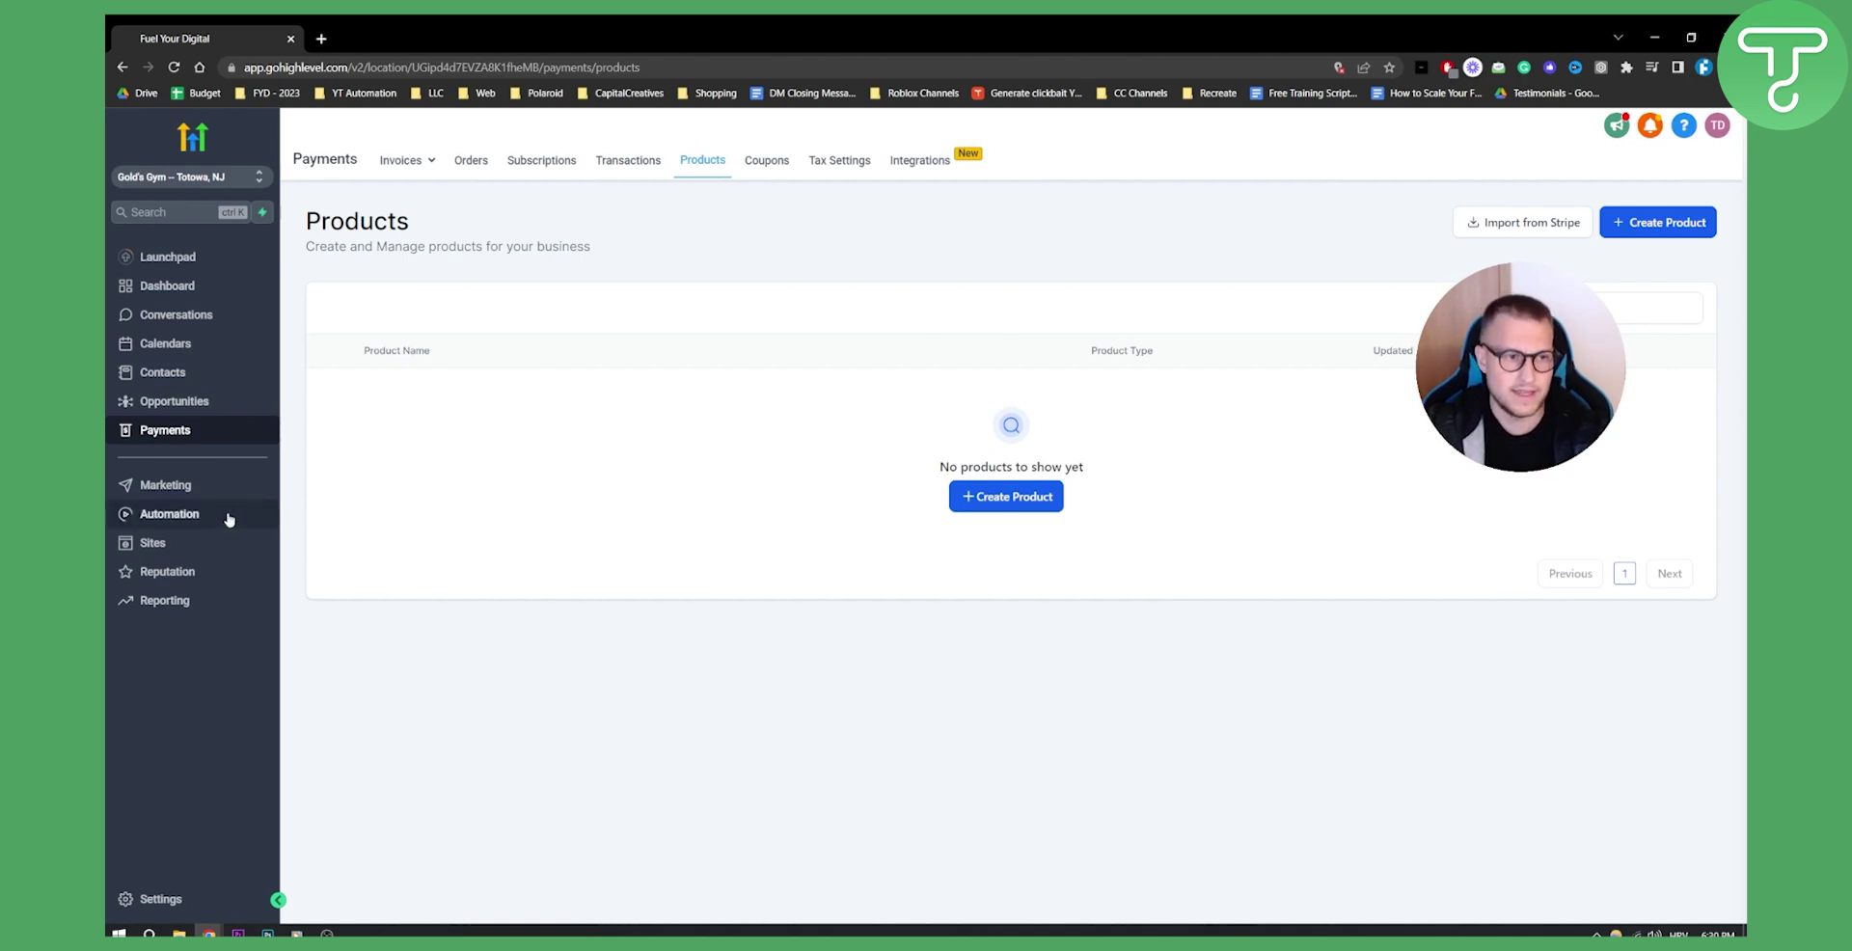
click(200, 496)
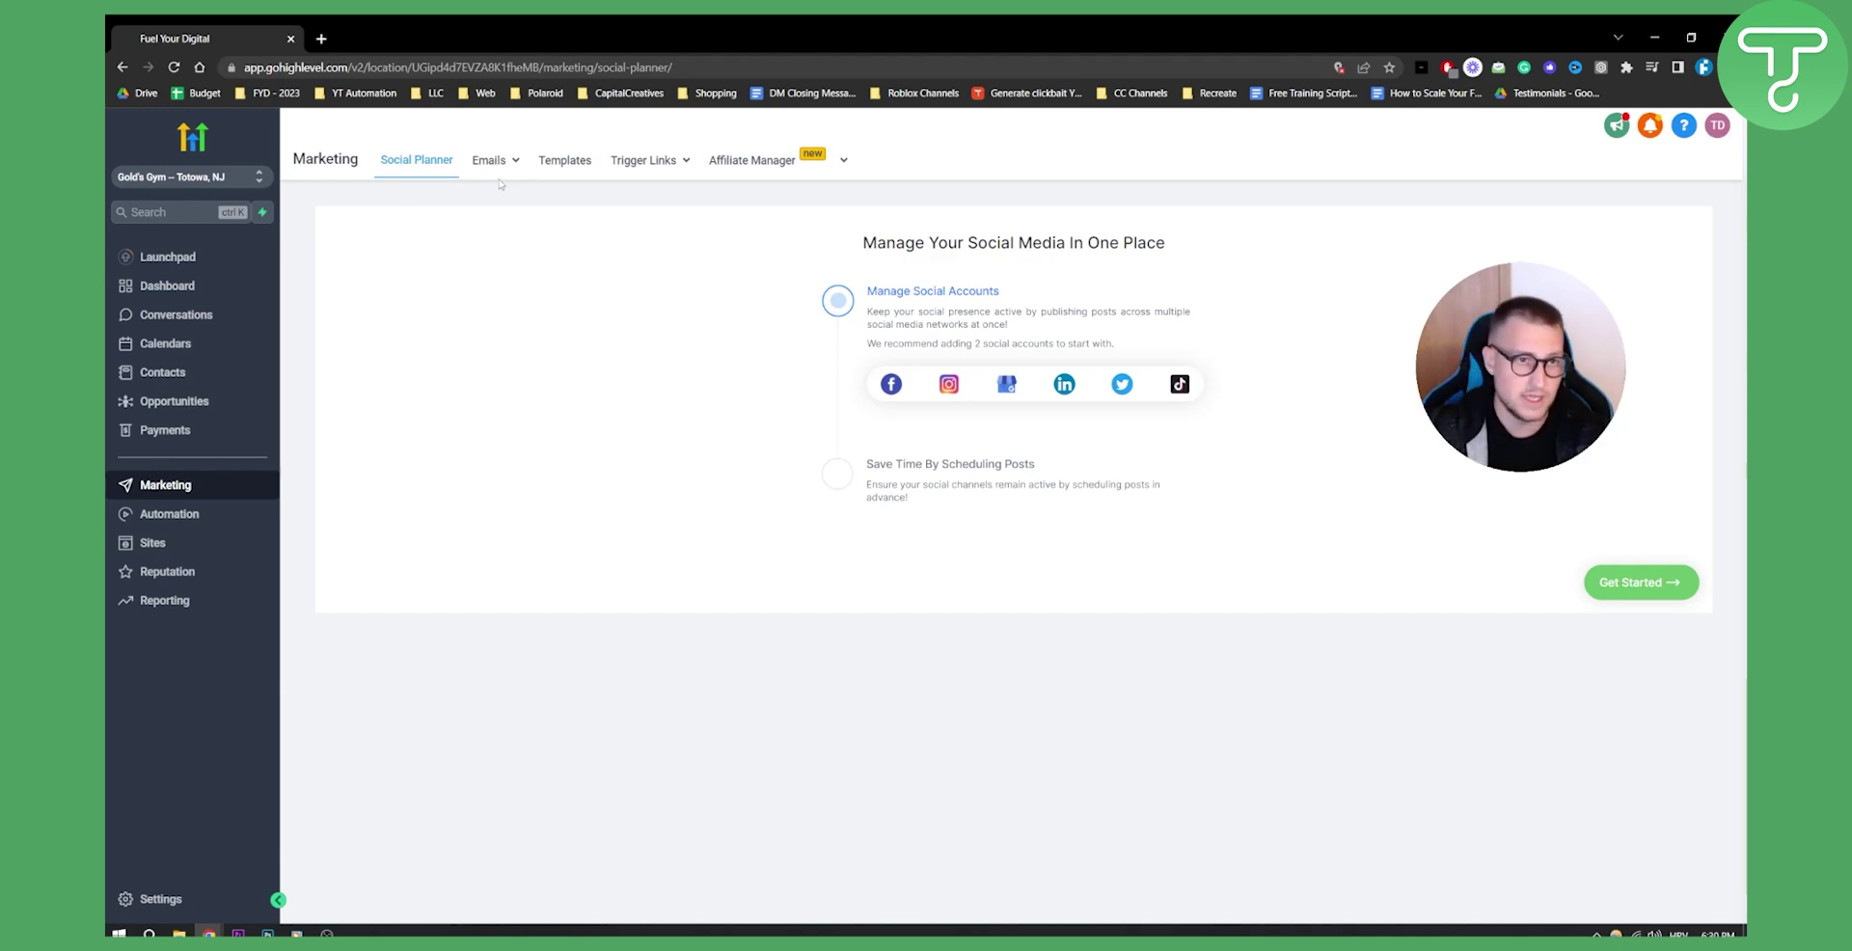
Review the Social Planner intro on connecting social accounts and scheduling posts
mouse_move(499, 172)
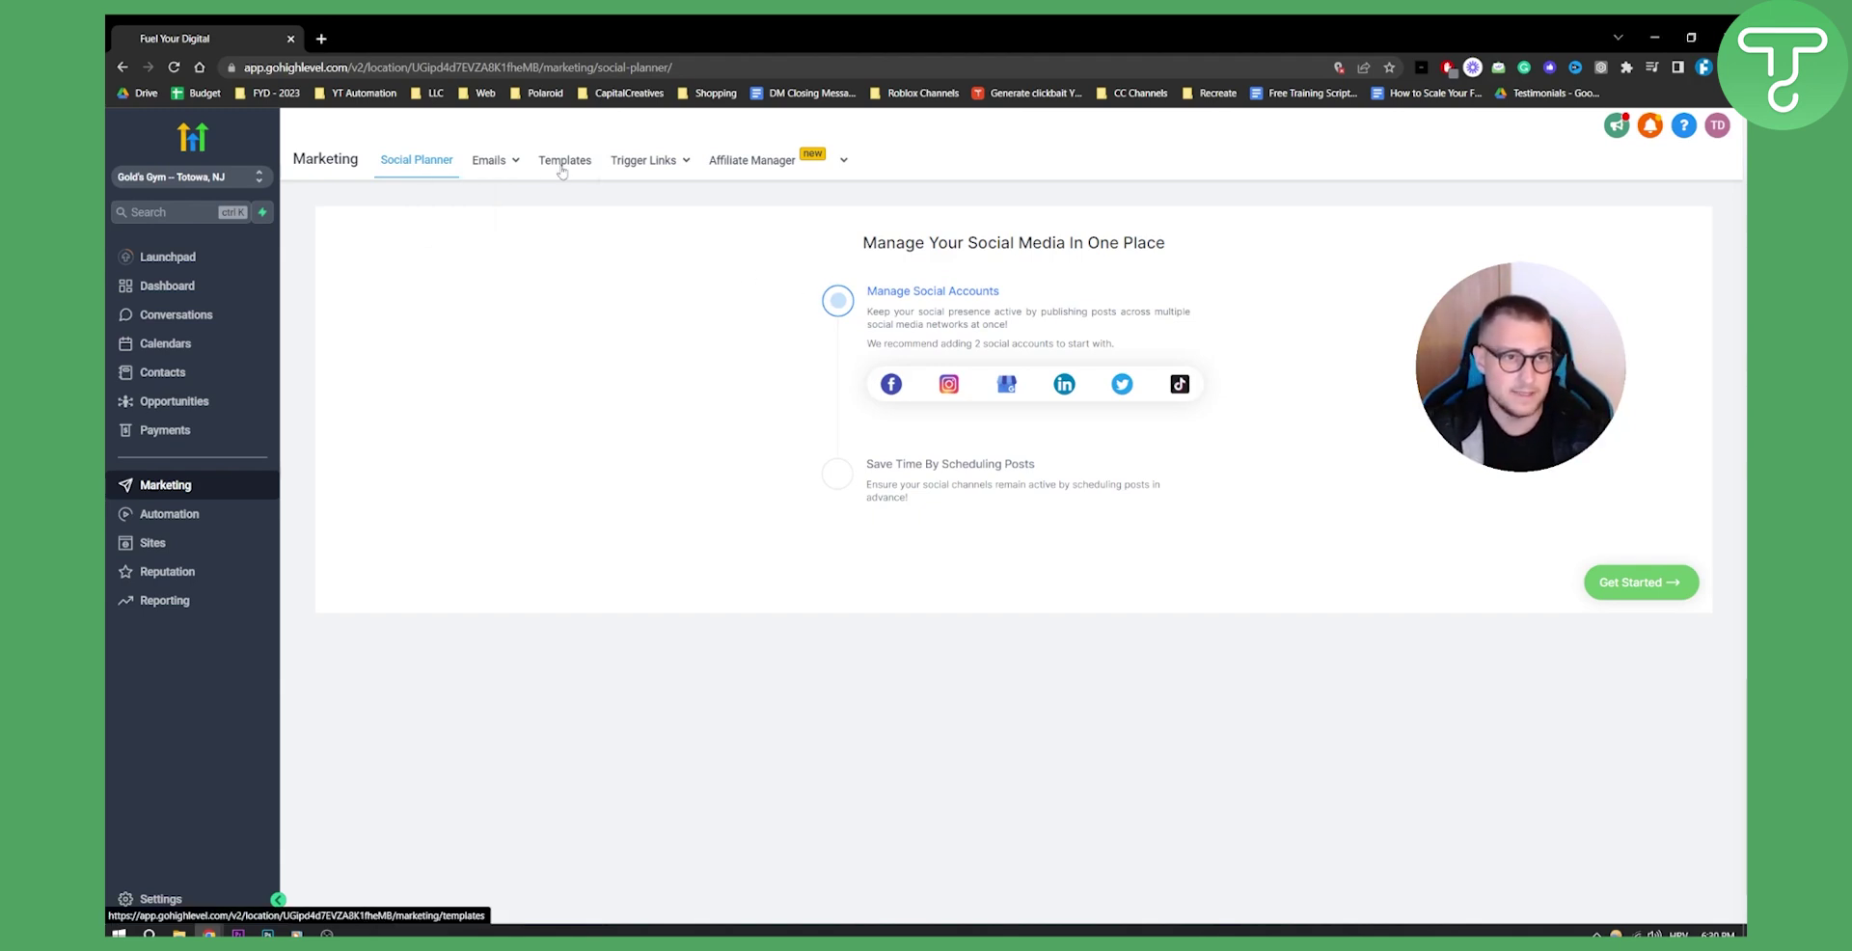